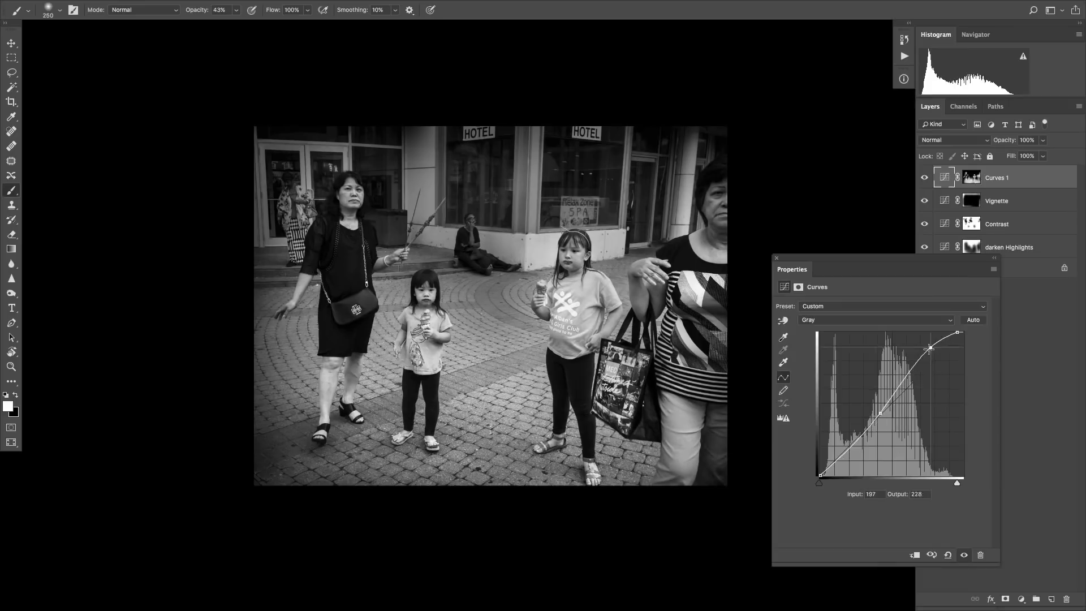
left_click_drag(778, 262, 786, 271)
left_click(785, 268)
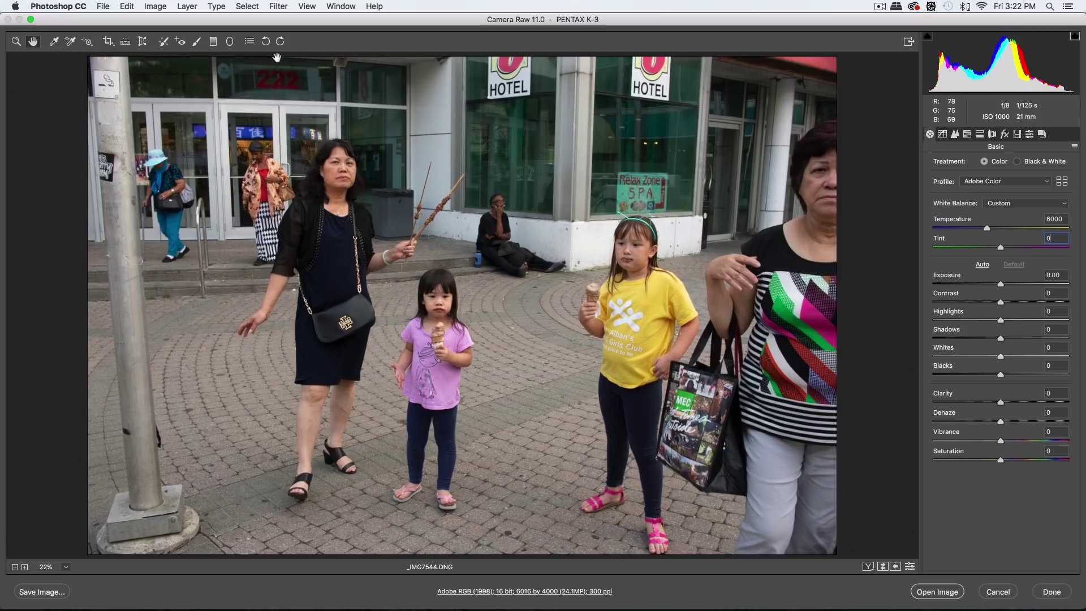
Step: Crop the photo to about 5019 by 3809 pixels, cutting away the lamp post and the logos above the HOTEL lettering
left_click(110, 42)
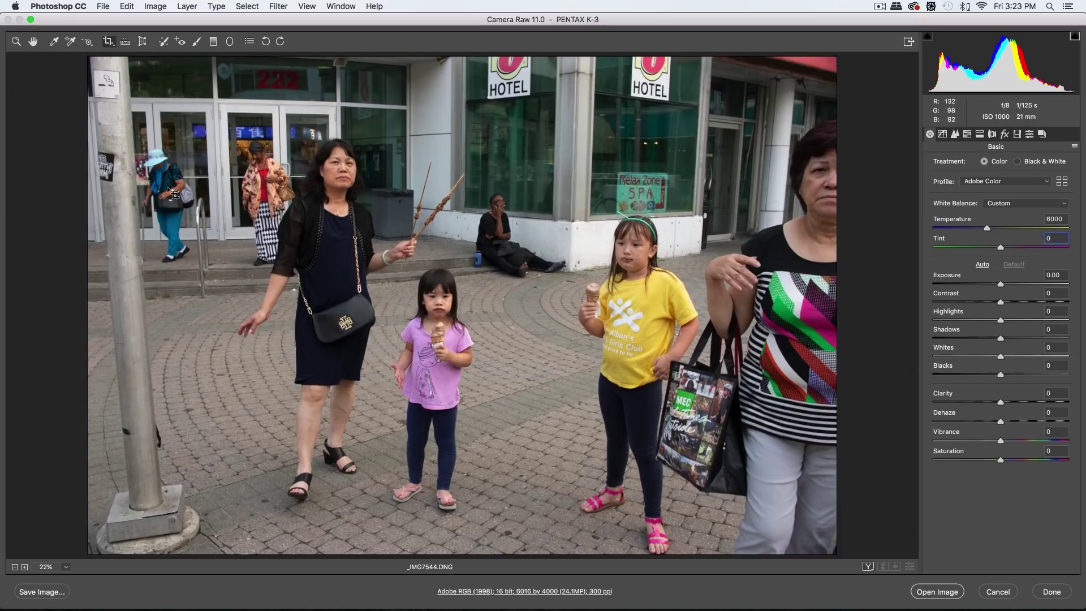
left_click_drag(198, 75, 837, 554)
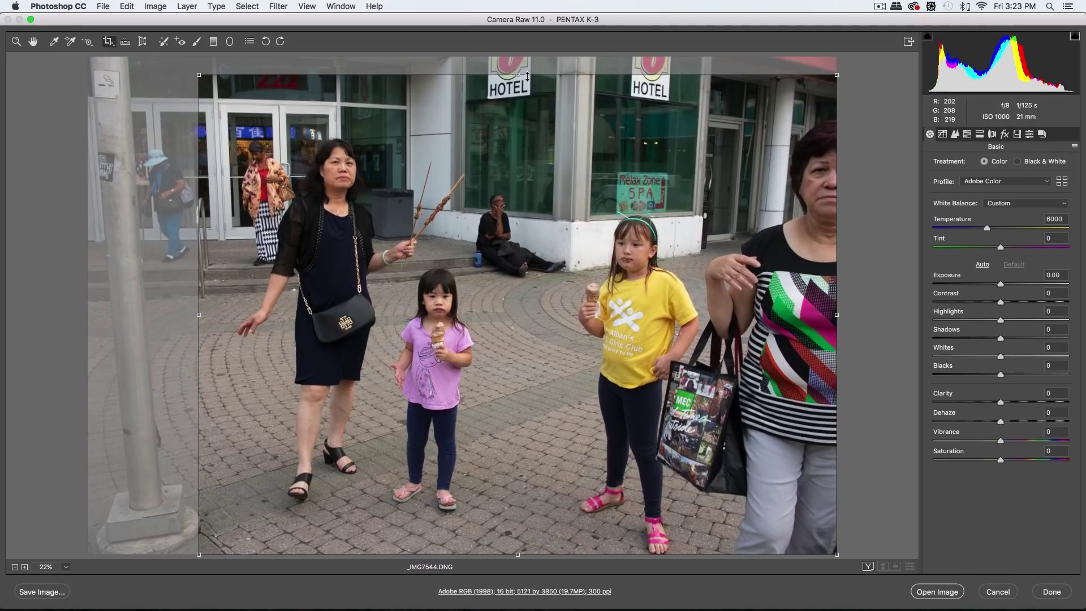
left_click_drag(518, 75, 518, 79)
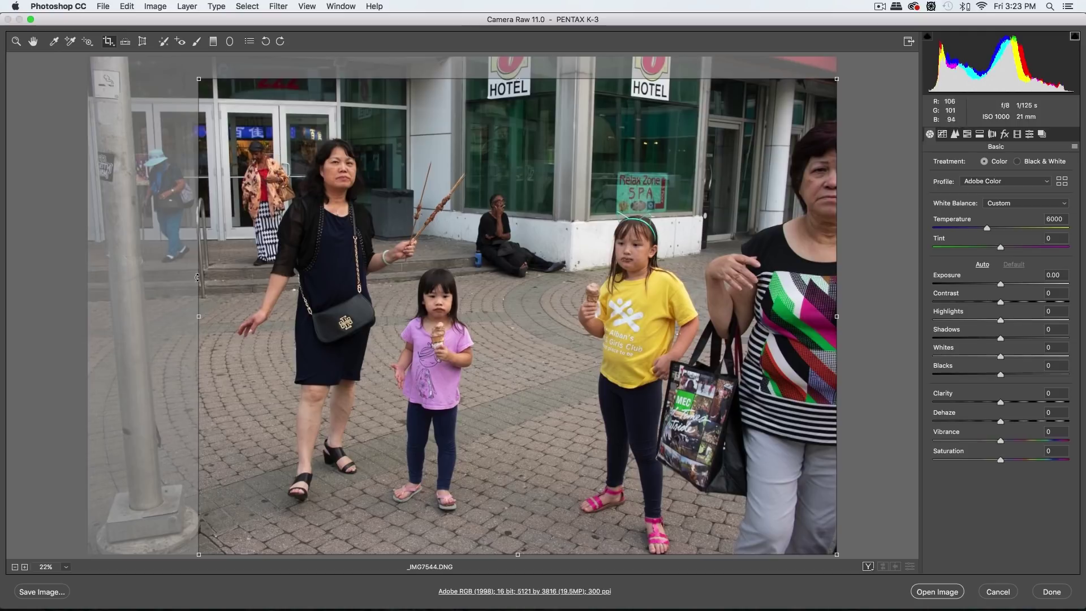
left_click_drag(200, 317, 211, 317)
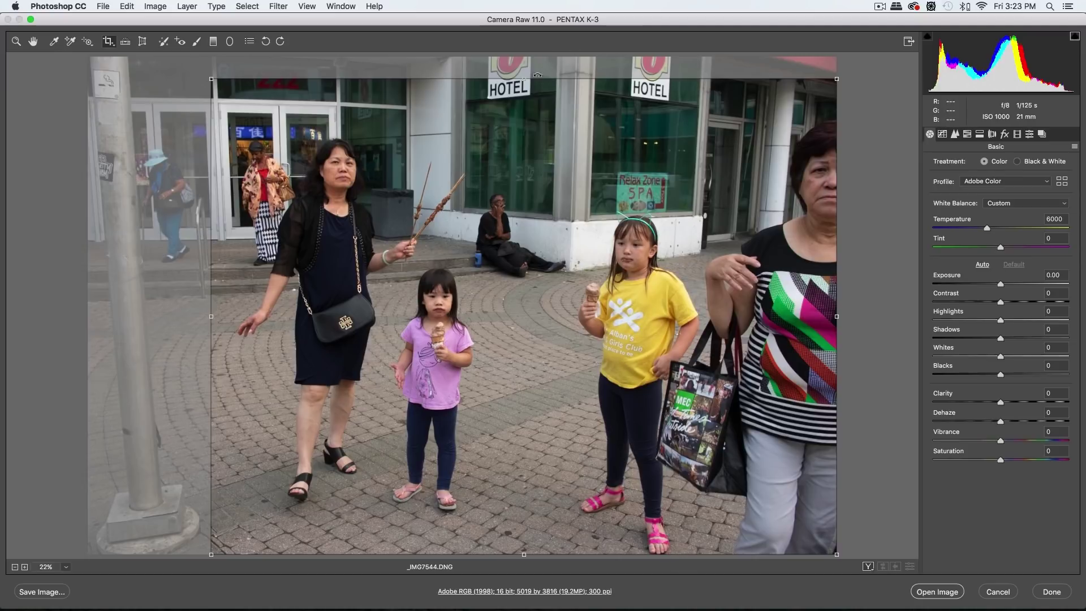
left_click_drag(524, 79, 524, 80)
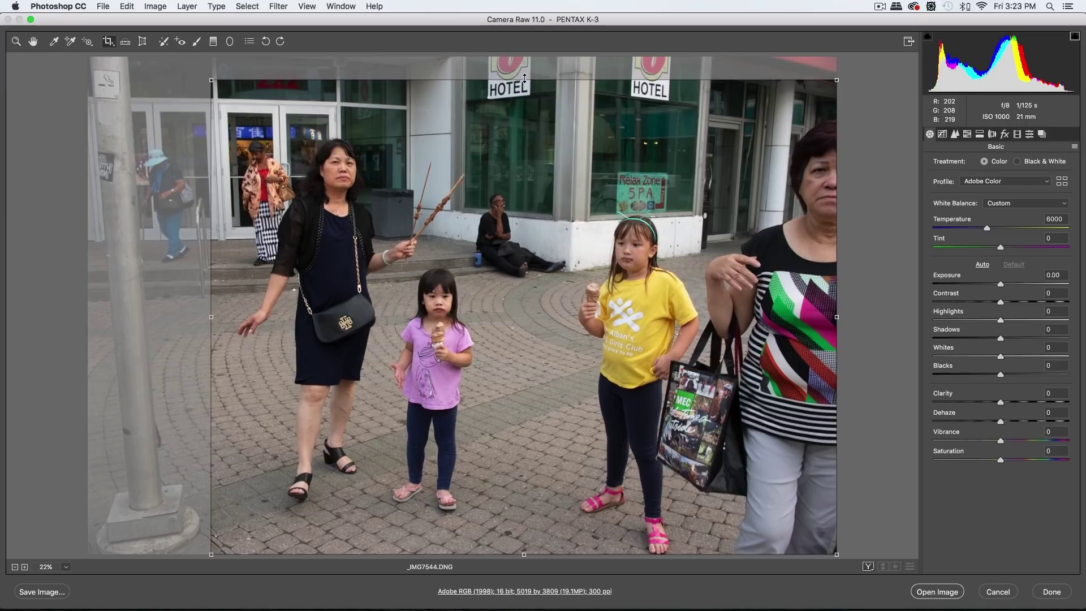
left_click(33, 43)
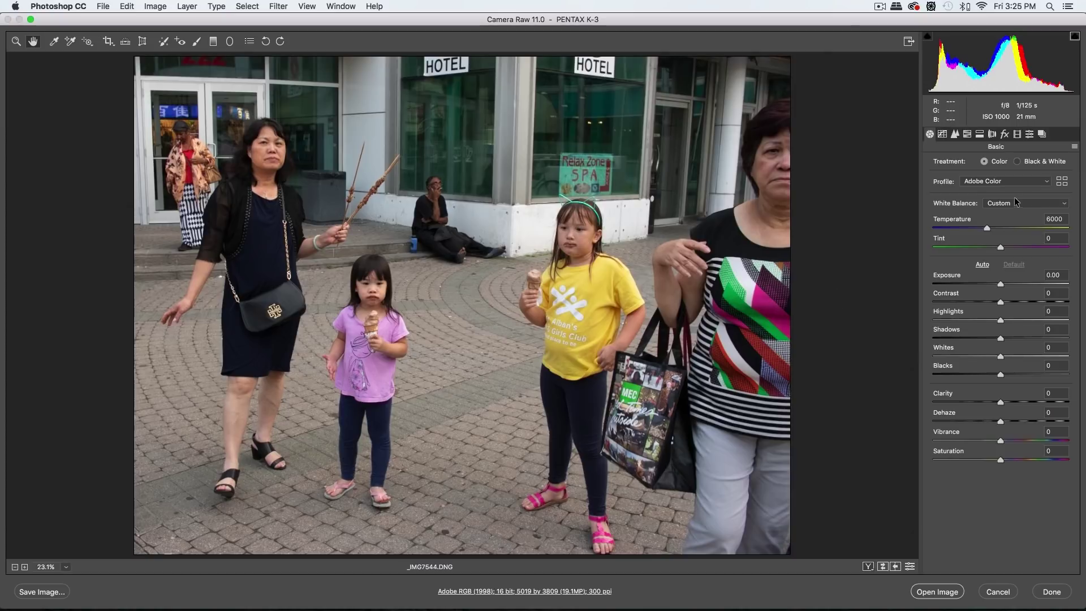
Step: Apply the Adobe Monochrome profile and set Highlights to -25 and Shadows to +25
left_click(1016, 181)
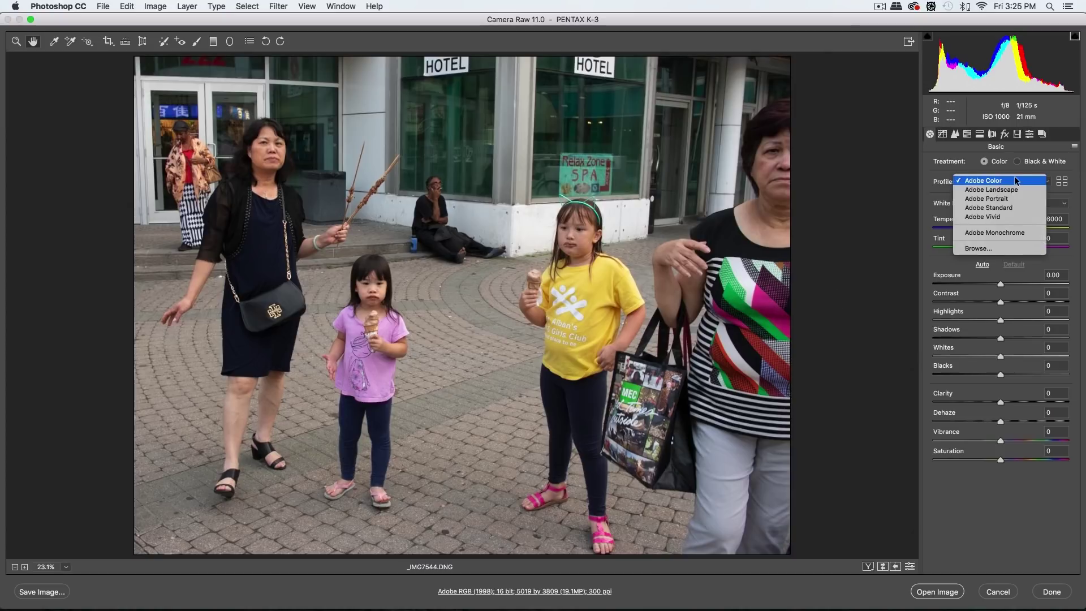
left_click(1015, 233)
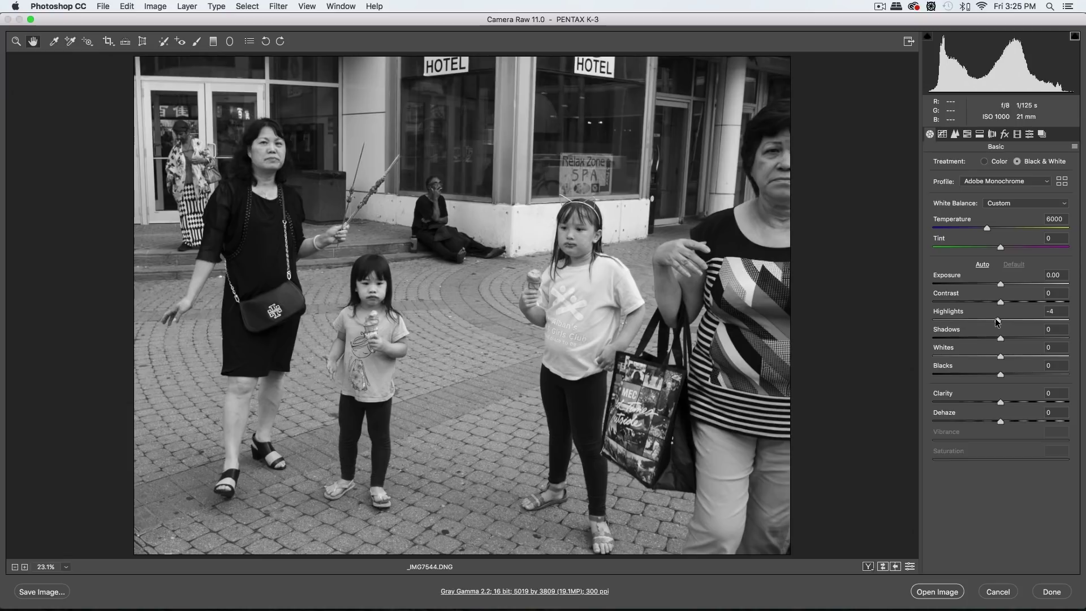
left_click_drag(1001, 320, 985, 321)
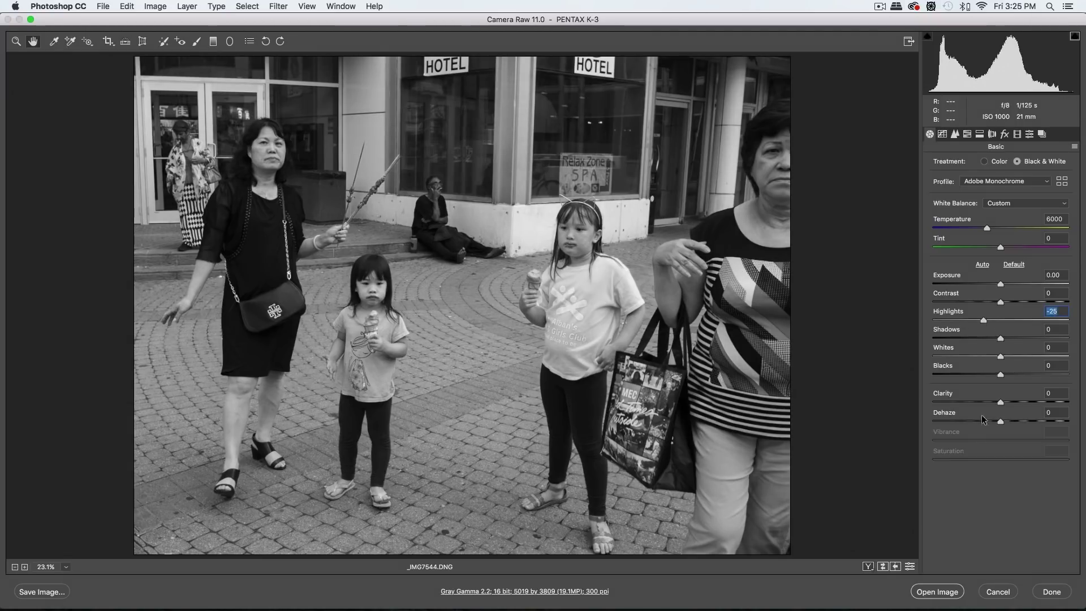
left_click_drag(1000, 337, 1018, 338)
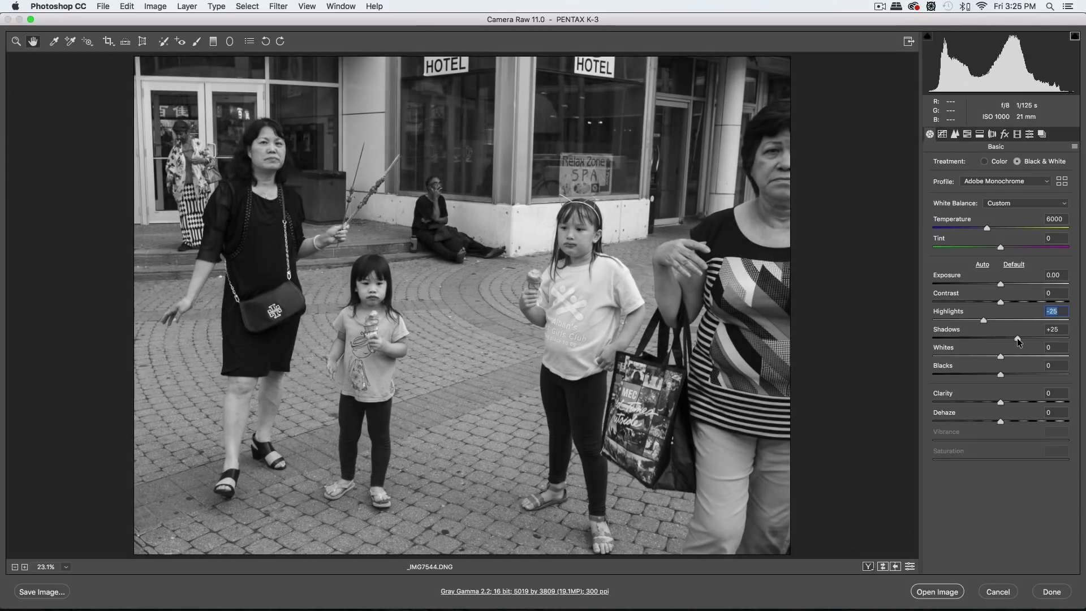
left_click(1018, 338)
Step: Set the photo's Contrast to +21 and Clarity to +10
left_click_drag(999, 300, 1013, 300)
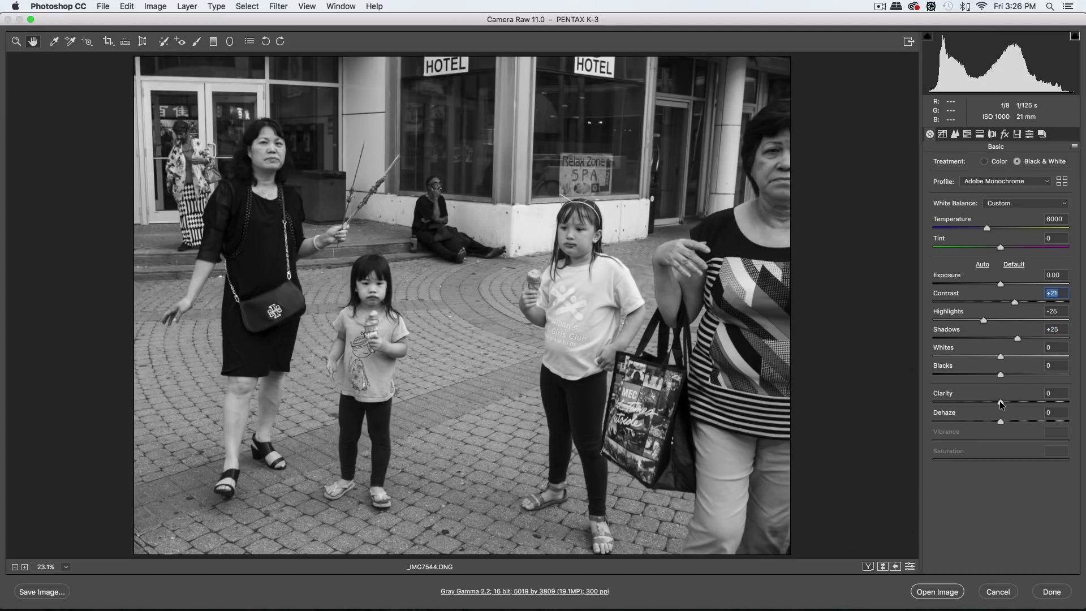
left_click_drag(999, 401, 1008, 400)
left_click(1007, 401)
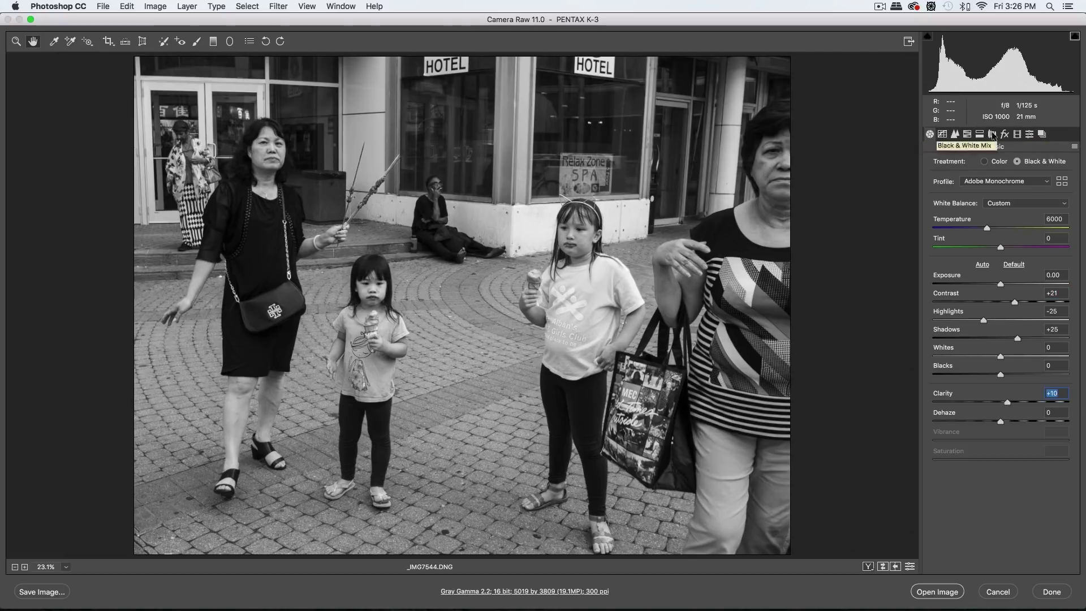
Step: Shape the RGB point tone curve with one point in the darker tones and one in the brighter tones
left_click(955, 134)
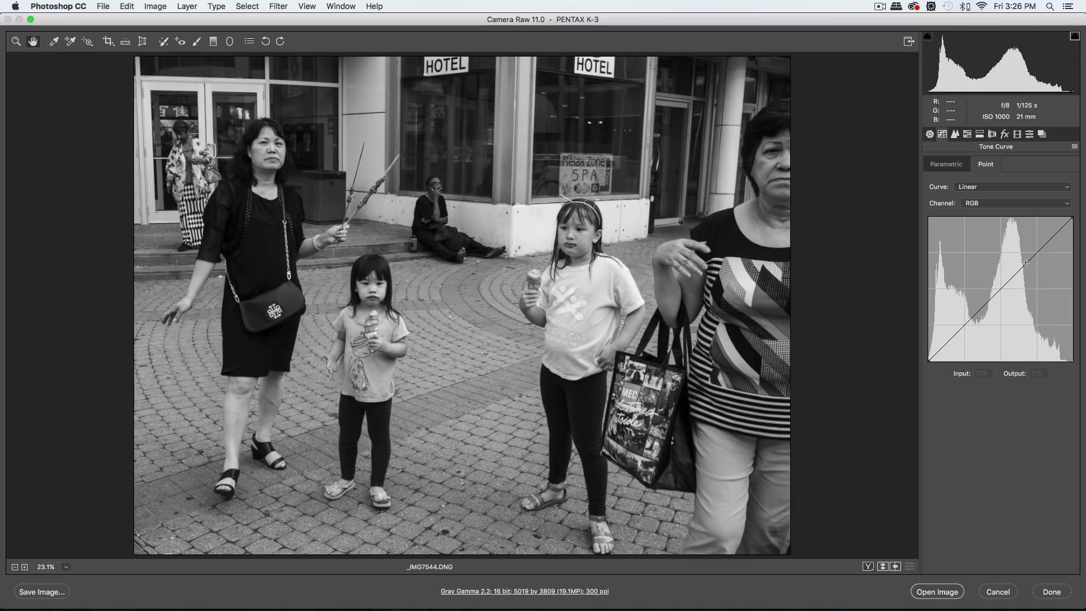
left_click(975, 311)
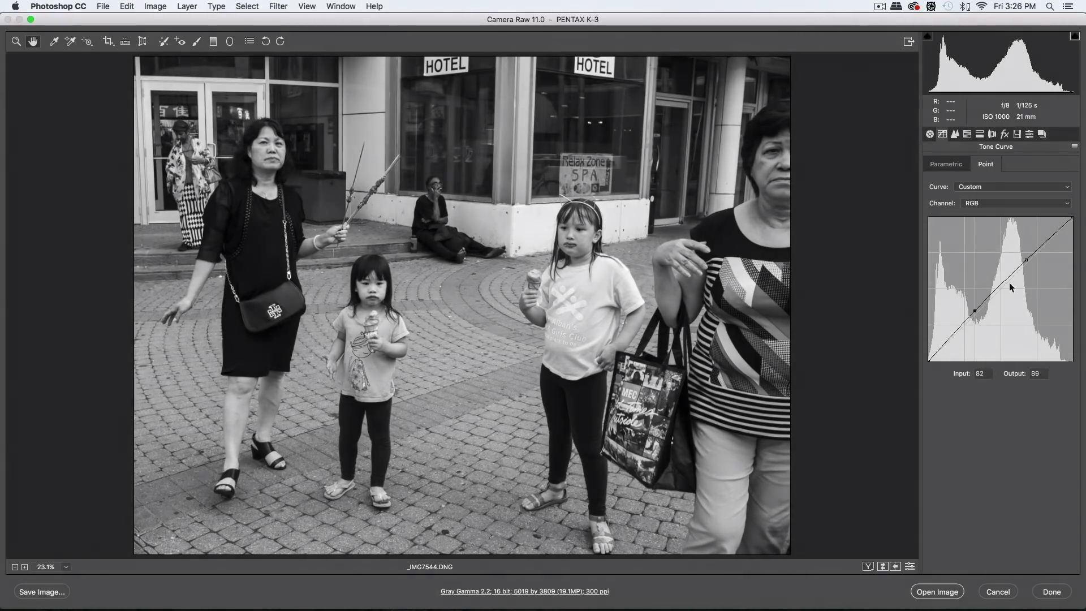
left_click(1026, 264)
Step: Set the sharpening Amount to 47 and darken the older girl's shirt using the warm tones of the Black & White Mix
left_click(964, 135)
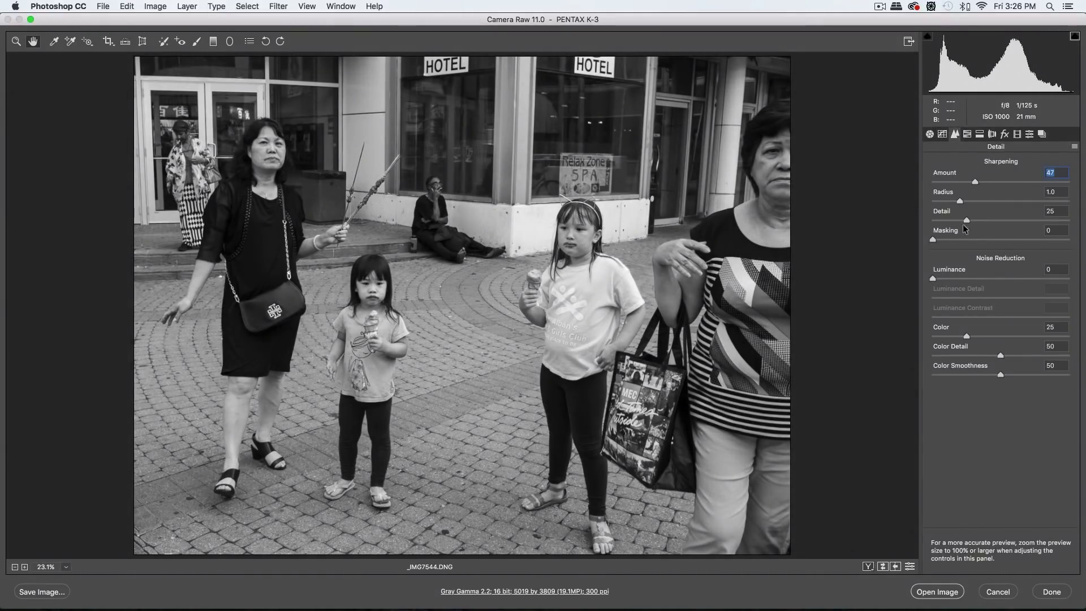
left_click(979, 136)
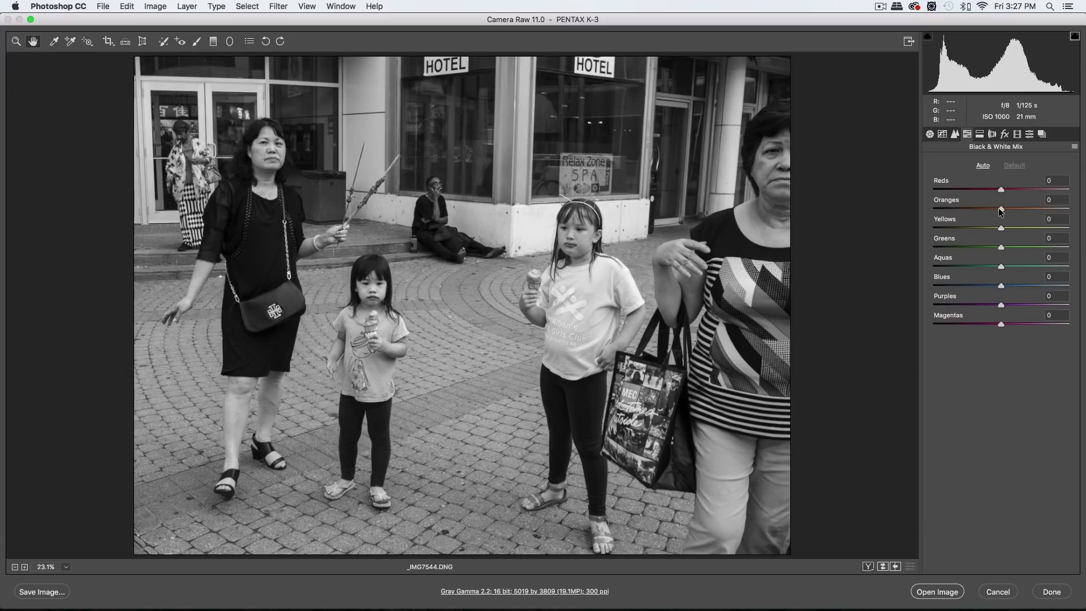
mouse_move(1000, 208)
left_mouse_down()
mouse_move(982, 208)
mouse_move(995, 211)
left_mouse_up()
Step: Enable lens profile corrections for the Pentax 21mm lens and remove chromatic aberration
left_click(994, 136)
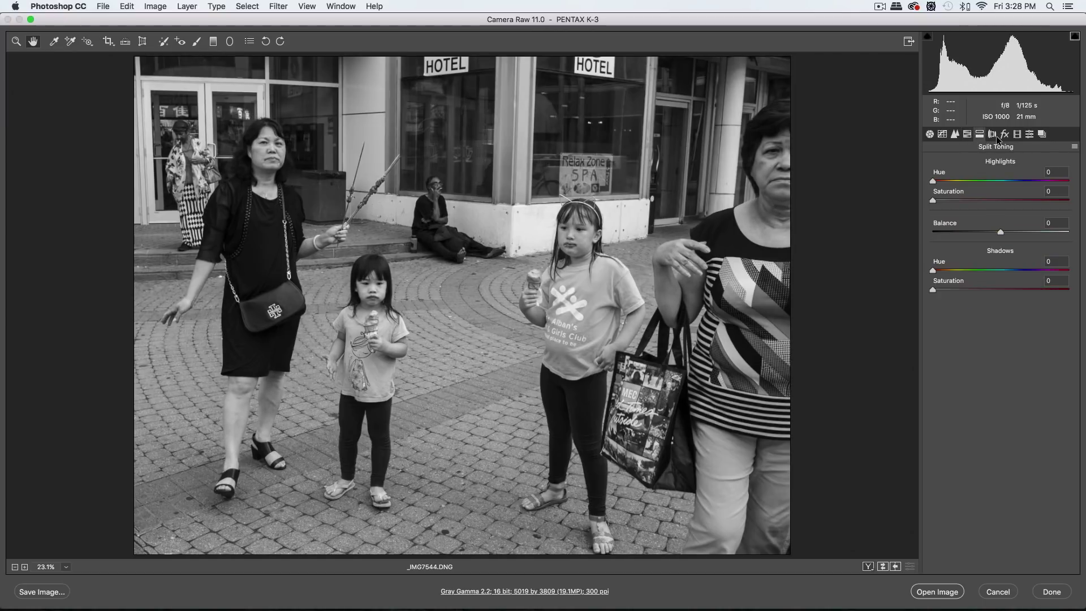
left_click(993, 135)
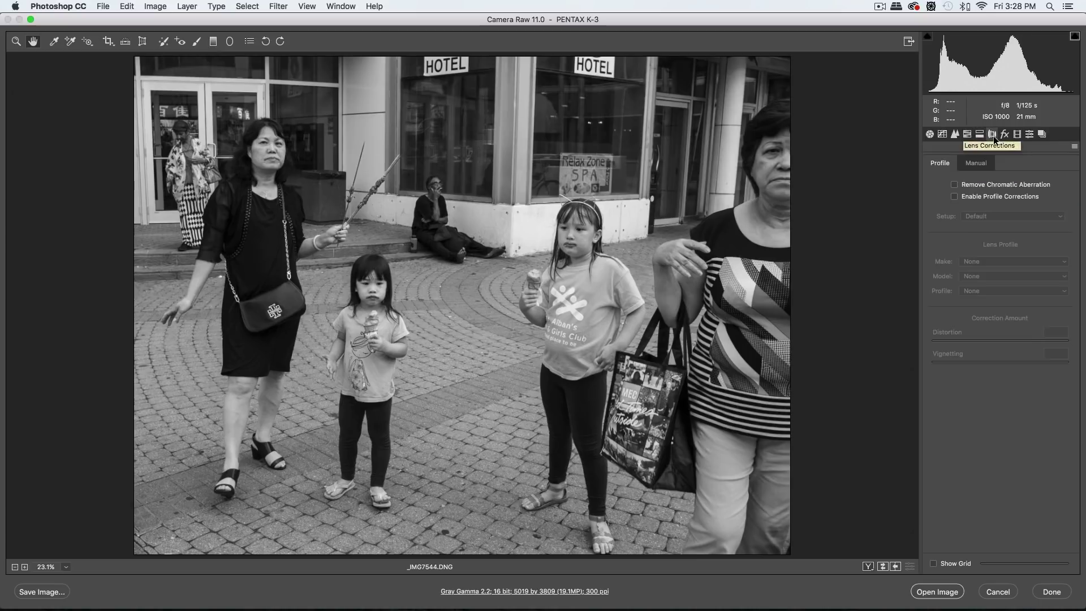
left_click(953, 196)
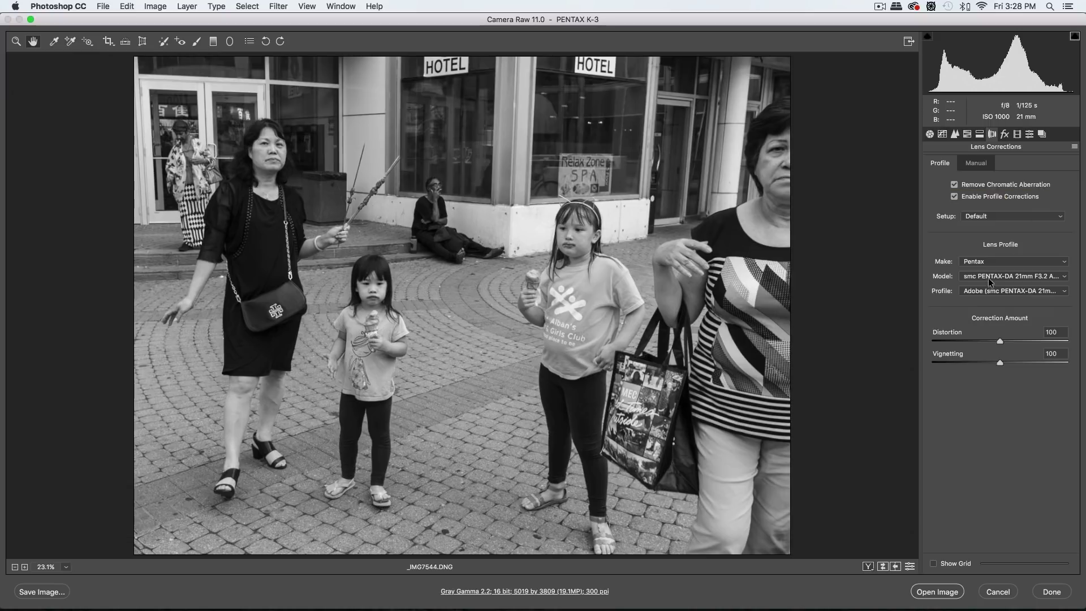
Step: Add a subtle dark post-crop vignette with the Highlight Priority style and adjust its feather and roundness
left_click(1005, 135)
left_click_drag(1001, 284, 991, 284)
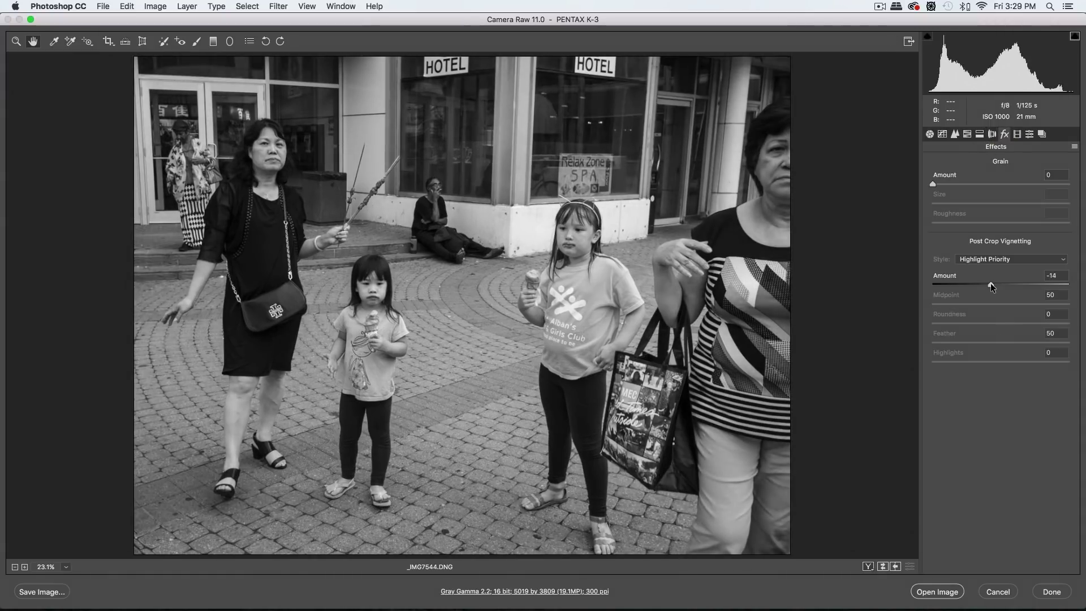
left_click_drag(1000, 342, 1029, 342)
left_click(1008, 323)
left_click(988, 284)
left_click(1018, 135)
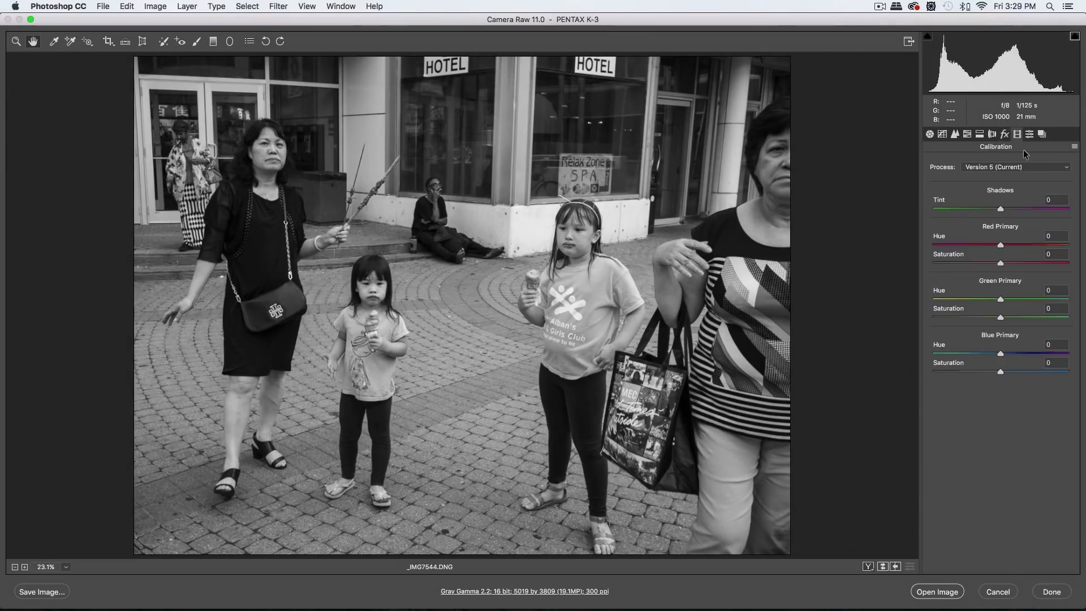
left_click(1029, 134)
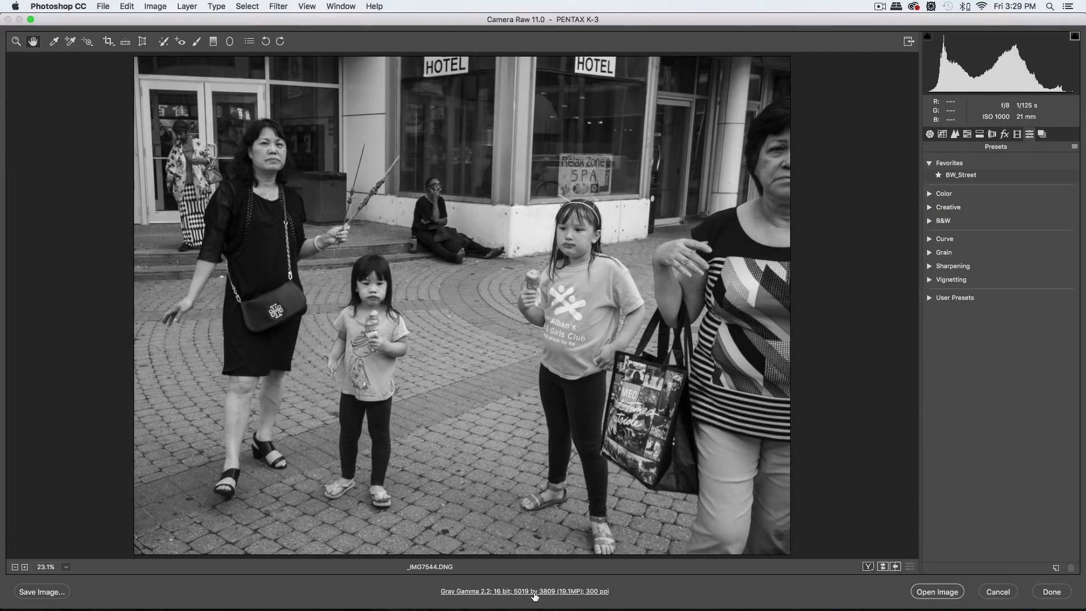
Step: Accept the workflow options of Gray Gamma 2.2, 16 Bits/Channel and 300 pixels/inch, and open the image in Photoshop for editing
left_click(539, 592)
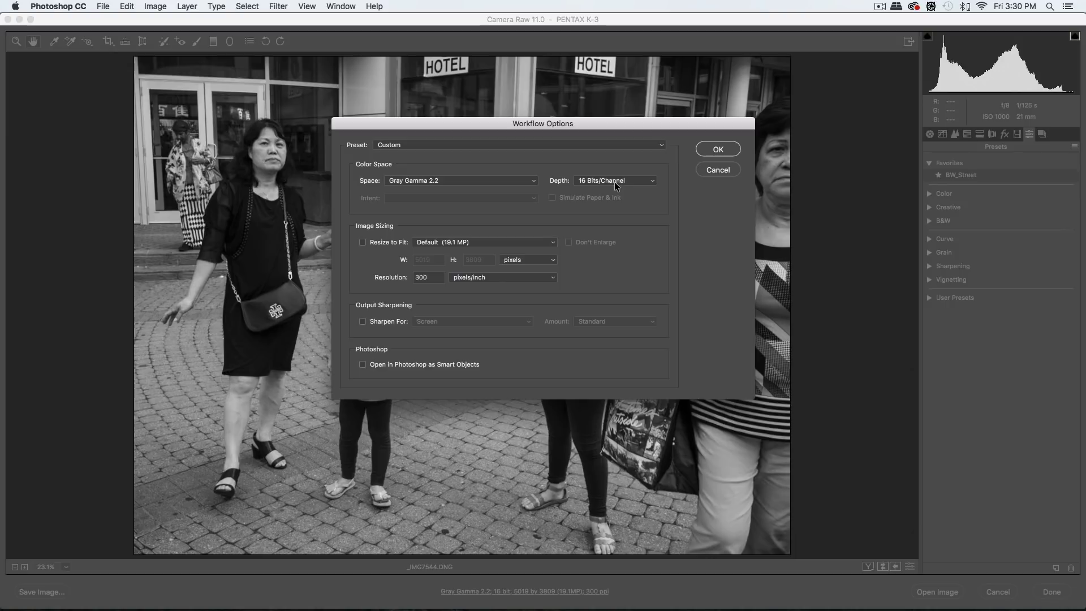
left_click(720, 150)
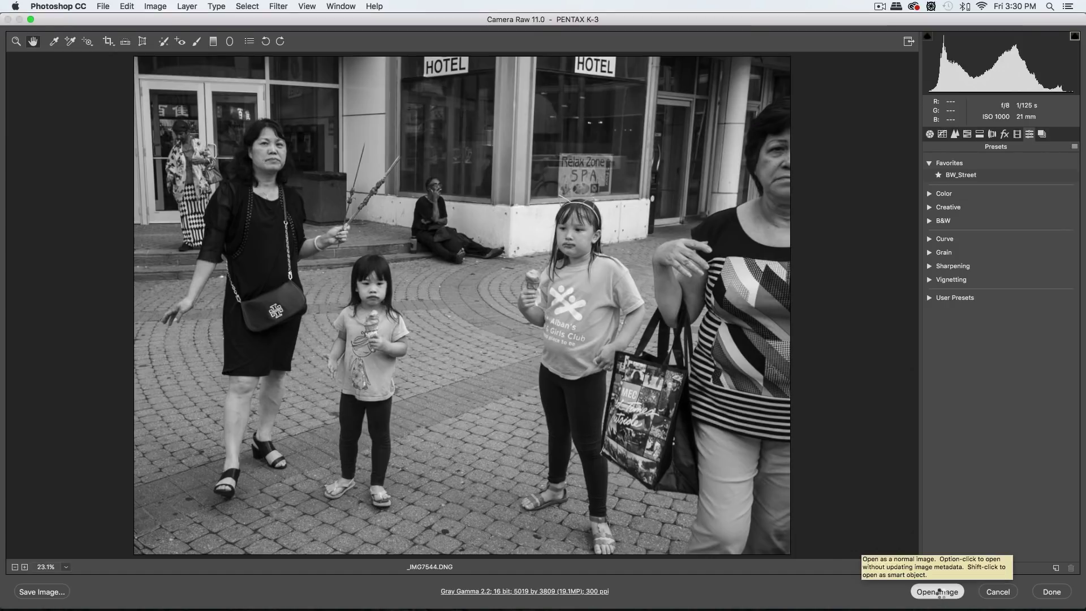
left_click(942, 597)
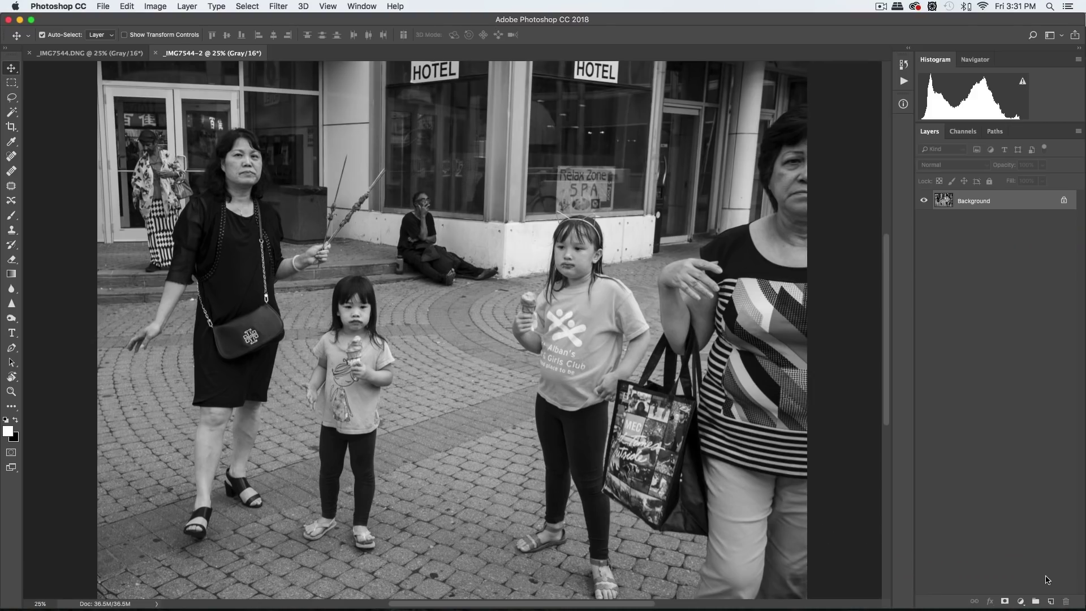
Step: Show the image in full-screen mode on a black background and reposition it on the canvas
key("f")
key("f")
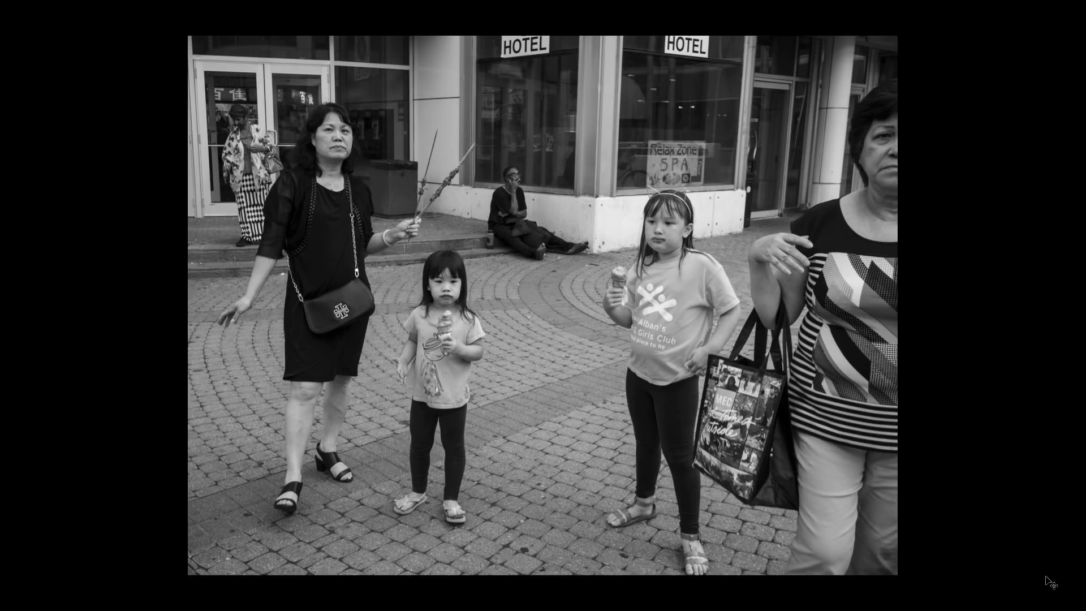
left_click_drag(850, 484, 808, 476)
left_click_drag(811, 517, 1029, 536)
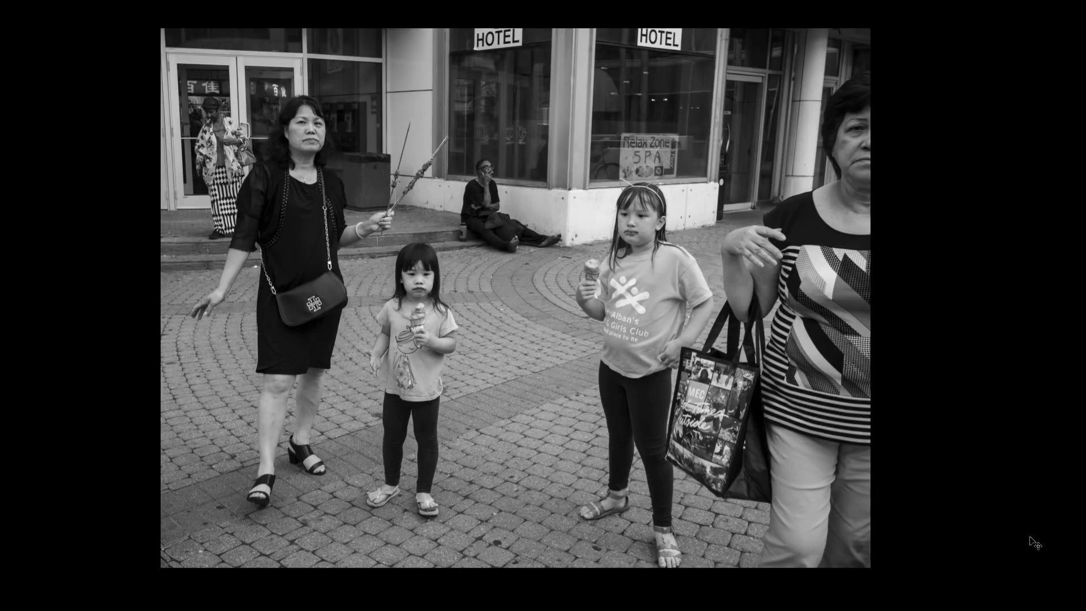
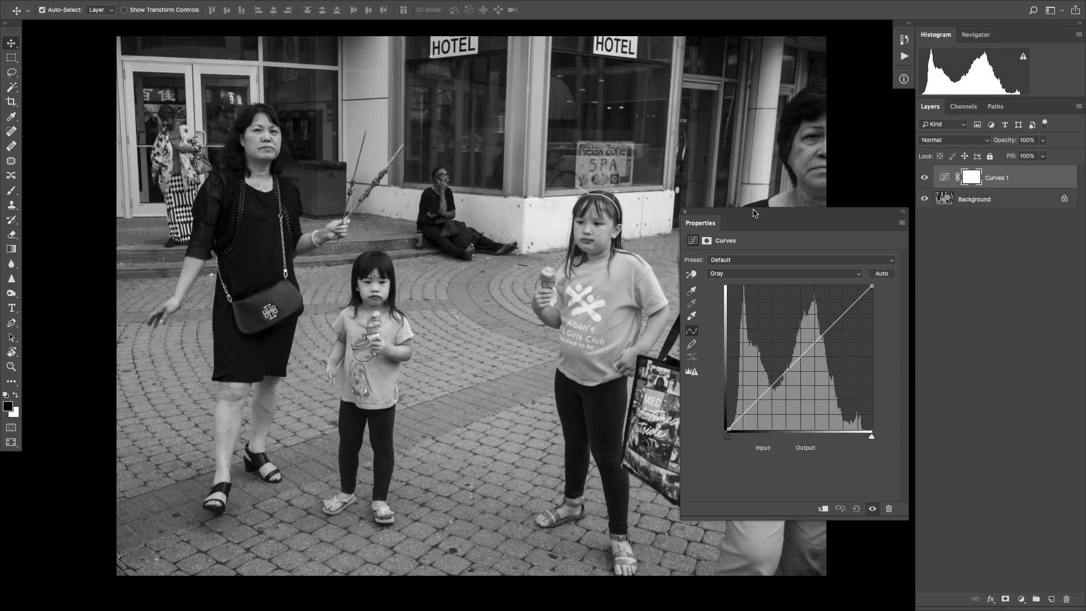
Step: Darken the image with the Curves adjustment layer: lower the white point's output to 200 and add two curve points, one at 66/57
left_click_drag(757, 215, 856, 262)
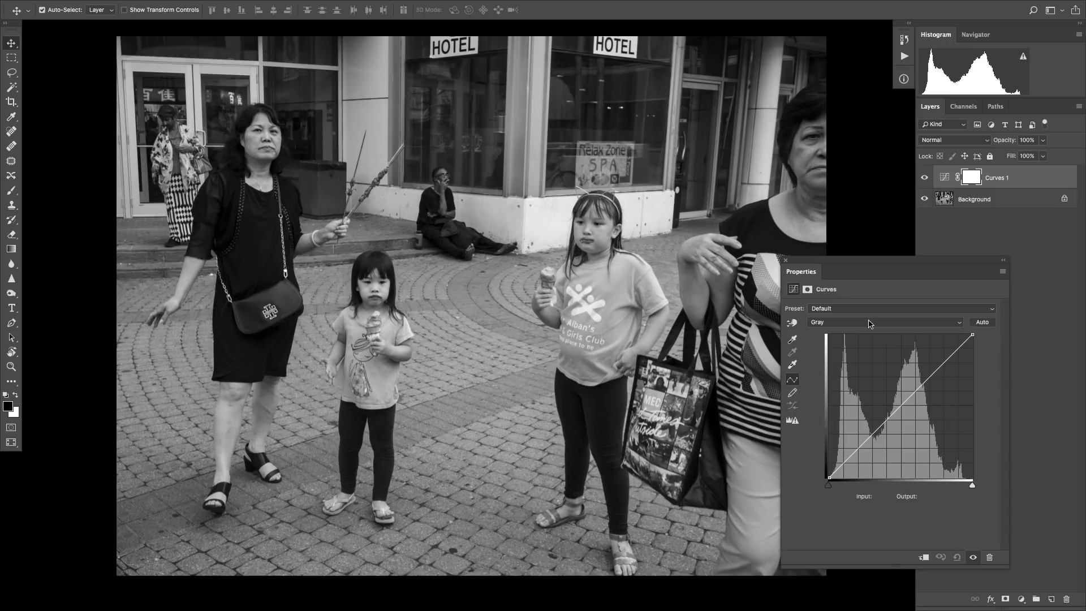
left_click_drag(973, 334, 973, 366)
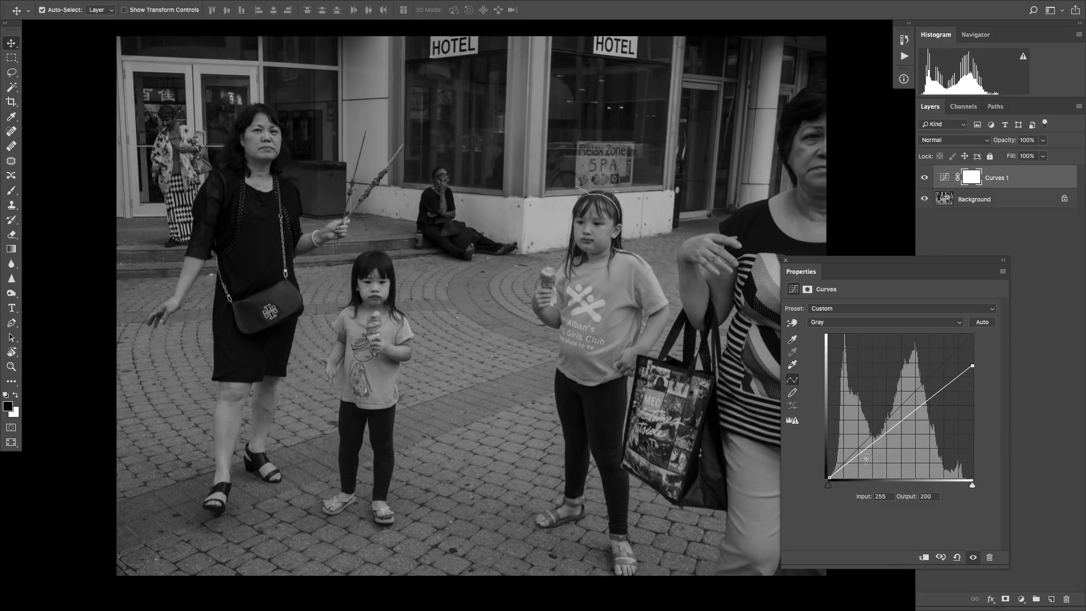
left_click(928, 400)
left_click(866, 446)
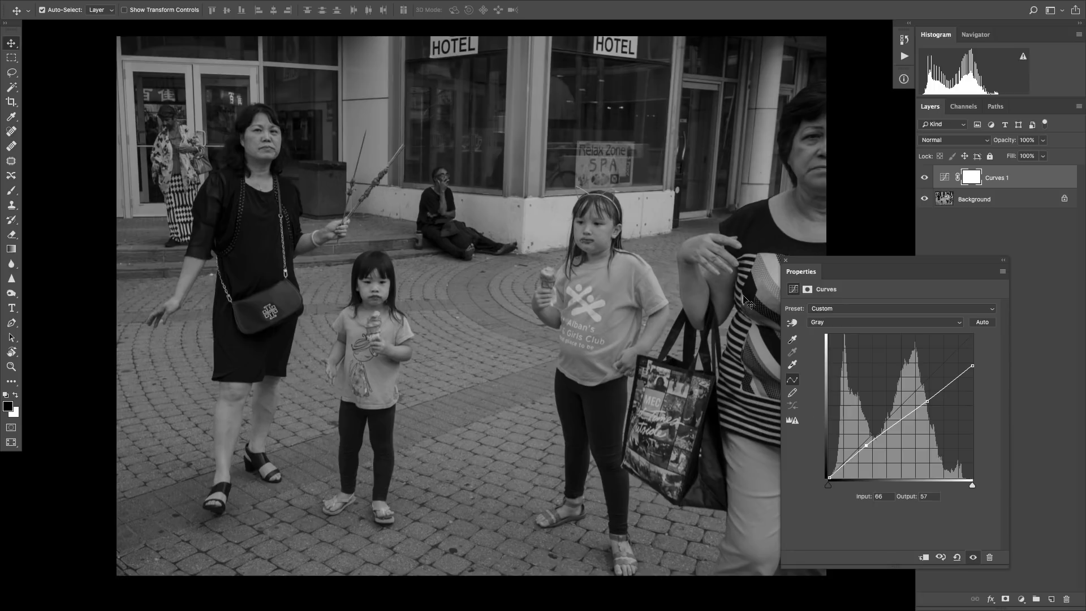
left_click(785, 261)
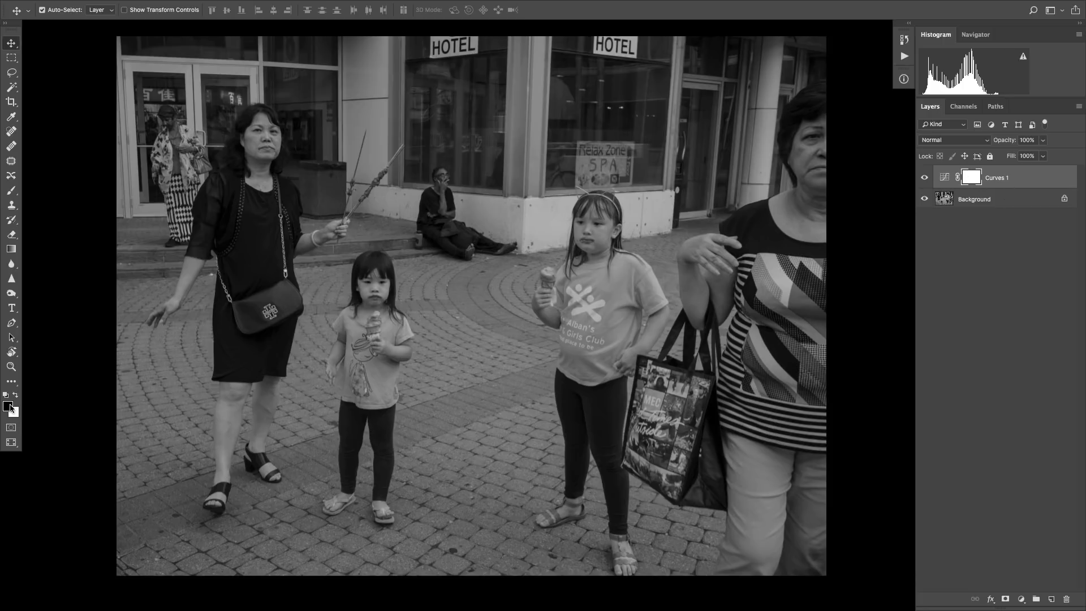
Step: Set up the Brush tool with a size of 1200 and an opacity of 30% for painting on the Curves mask
key("b")
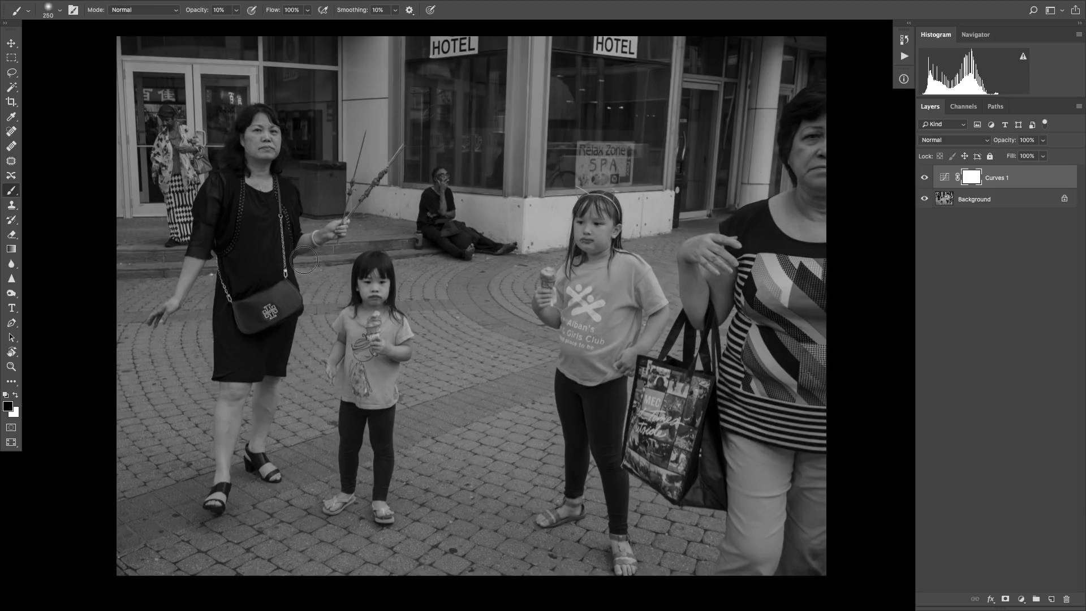
key("bracketright")
key("bracketright")
key("bracketright")
key("bracketright")
key("bracketright")
key("bracketright")
key("bracketright")
key("bracketright")
key("bracketright")
key("bracketright")
key("bracketleft")
key("bracketright")
key("bracketright")
key("bracketright")
key("bracketright")
left_click(236, 10)
left_click_drag(237, 26, 248, 28)
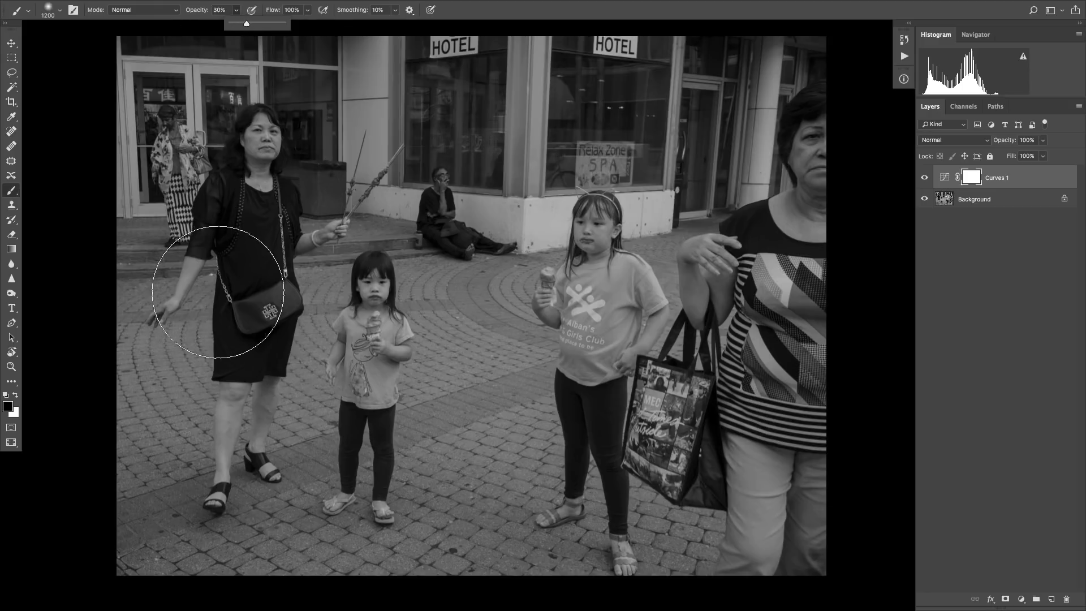
Step: Paint black at 30% opacity on the Curves mask over the people to reduce the darkening there
mouse_move(262, 352)
left_mouse_down()
mouse_move(254, 291)
mouse_move(267, 181)
mouse_move(252, 271)
left_mouse_up()
mouse_move(352, 305)
left_mouse_down()
mouse_move(373, 447)
mouse_move(380, 339)
mouse_move(362, 315)
mouse_move(350, 480)
mouse_move(365, 450)
mouse_move(359, 321)
mouse_move(395, 458)
mouse_move(494, 445)
mouse_move(567, 261)
mouse_move(585, 257)
mouse_move(596, 472)
mouse_move(581, 255)
mouse_move(601, 453)
mouse_move(590, 250)
mouse_move(601, 503)
mouse_move(622, 390)
mouse_move(689, 358)
mouse_move(821, 128)
mouse_move(758, 501)
mouse_move(807, 279)
mouse_move(817, 159)
mouse_move(703, 346)
mouse_move(757, 247)
mouse_move(746, 362)
mouse_move(719, 298)
mouse_move(788, 536)
mouse_move(823, 176)
mouse_move(774, 404)
mouse_move(788, 439)
mouse_move(820, 185)
mouse_move(775, 471)
mouse_move(767, 346)
mouse_move(751, 306)
mouse_move(808, 521)
left_mouse_up()
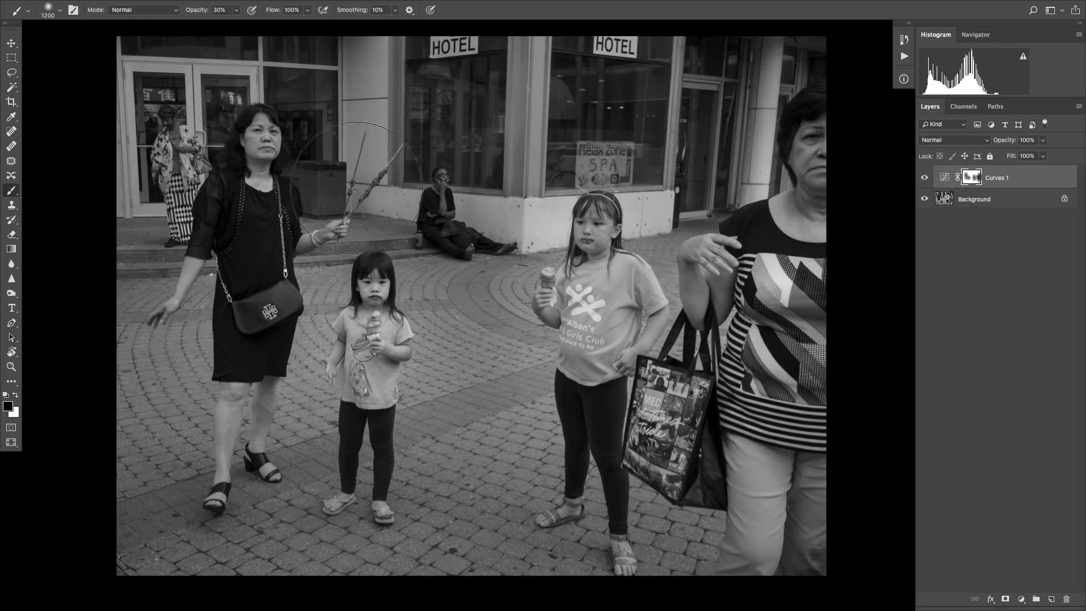
mouse_move(617, 279)
left_mouse_down()
mouse_move(601, 299)
mouse_move(593, 495)
mouse_move(604, 370)
mouse_move(584, 469)
mouse_move(561, 482)
mouse_move(365, 339)
mouse_move(358, 322)
mouse_move(364, 471)
mouse_move(273, 239)
mouse_move(265, 189)
mouse_move(251, 182)
mouse_move(274, 508)
left_mouse_up()
Step: Enlarge the brush to 2100 and paint black on the Curves mask over the lower part of the photo
key("bracketleft")
key("bracketleft")
key("bracketright")
key("bracketright")
key("bracketright")
key("bracketright")
key("bracketright")
key("bracketright")
key("bracketright")
key("bracketright")
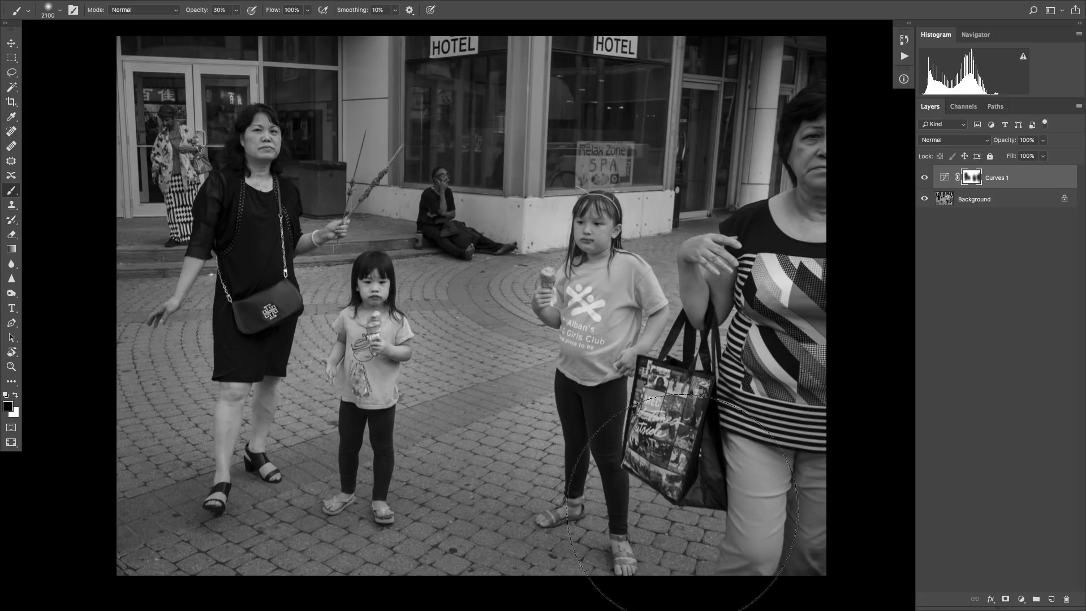
key("bracketright")
key("bracketright")
key("bracketright")
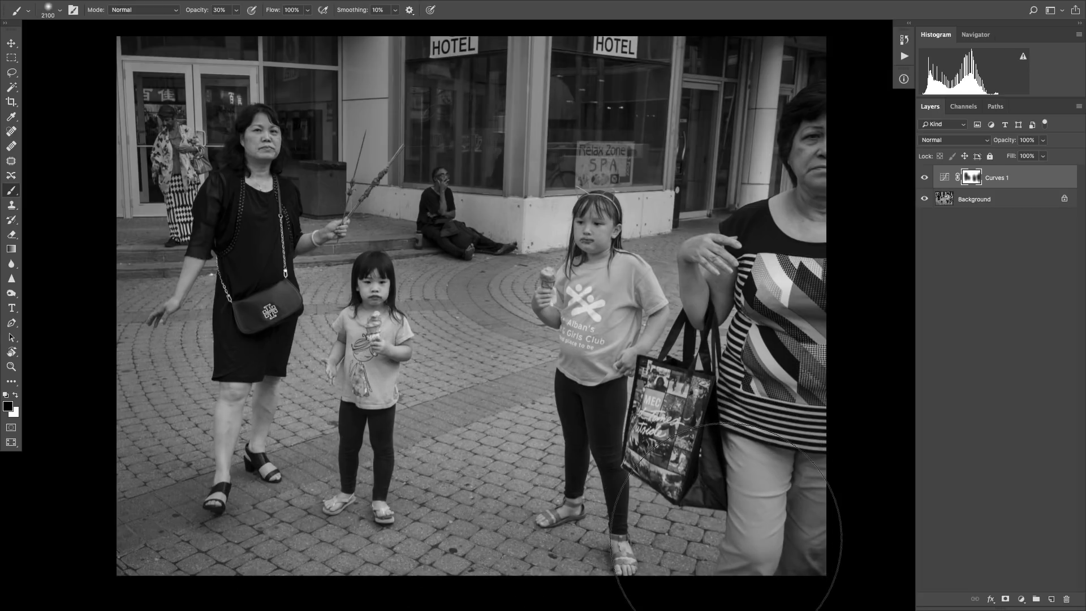
left_click(726, 537)
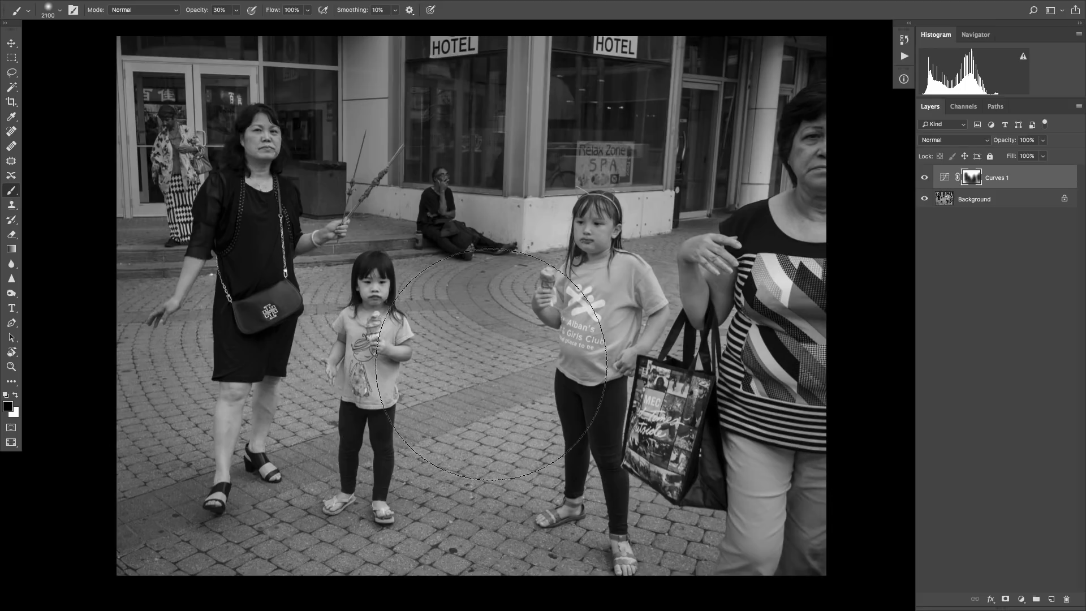
Step: Switch the painting color to white and reduce the brush size to 400
key("x")
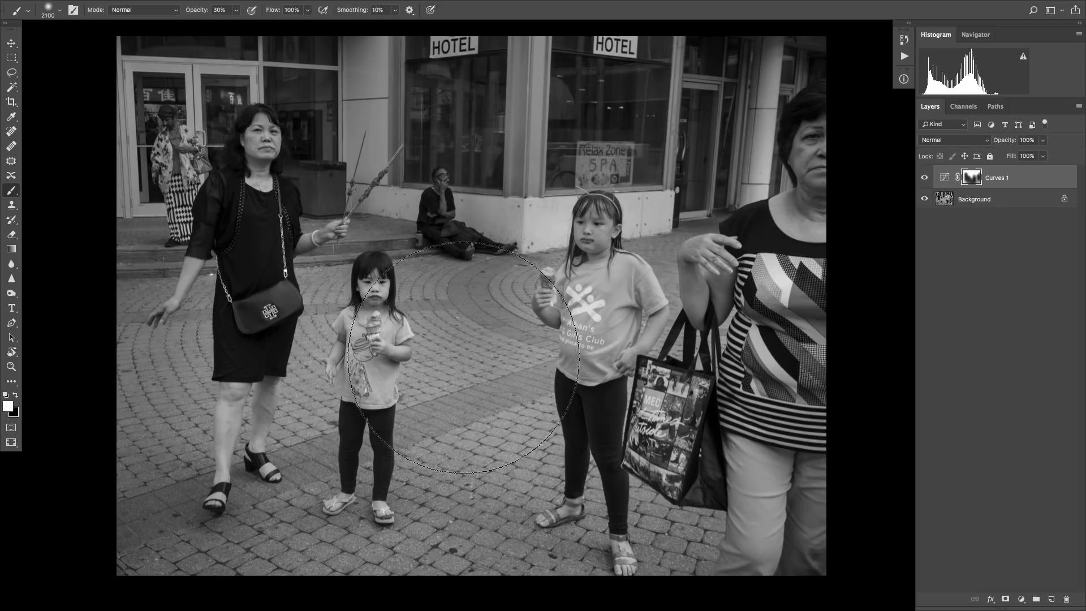
key("bracketleft")
key("bracketleft")
key("bracketleft")
key("bracketleft")
key("bracketleft")
key("bracketleft")
key("bracketleft")
key("bracketleft")
key("bracketleft")
key("bracketleft")
key("bracketleft")
key("bracketleft")
key("bracketleft")
key("bracketleft")
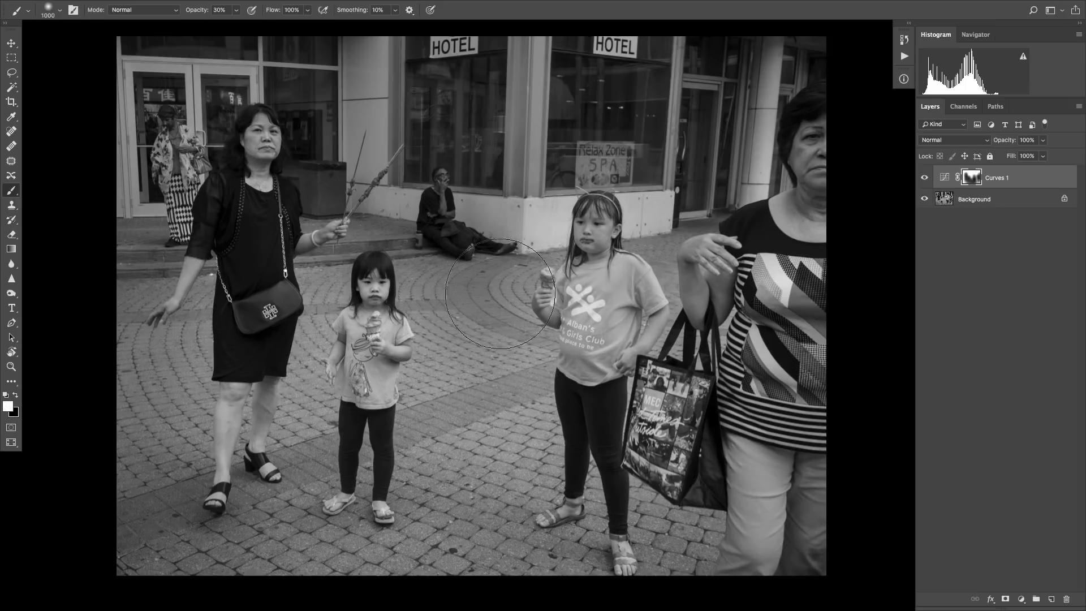
key("bracketleft")
key("bracketleft")
key("bracketleft")
Step: Compare the photo with and without the Curves 1 layer, also at a reduced zoom
left_click(925, 178)
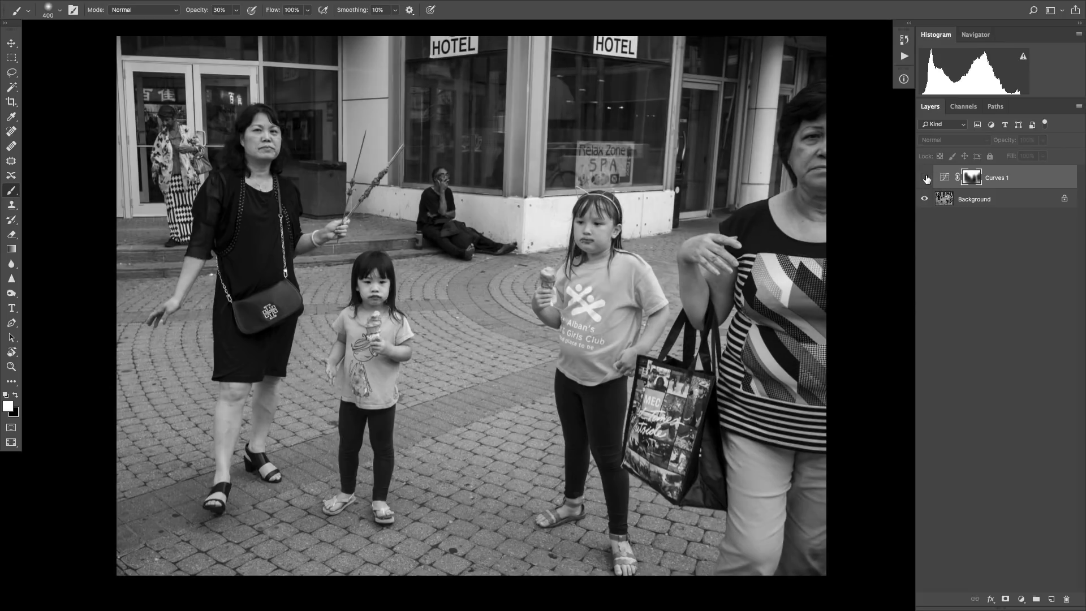
left_click(926, 178)
left_click(925, 178)
left_click(926, 178)
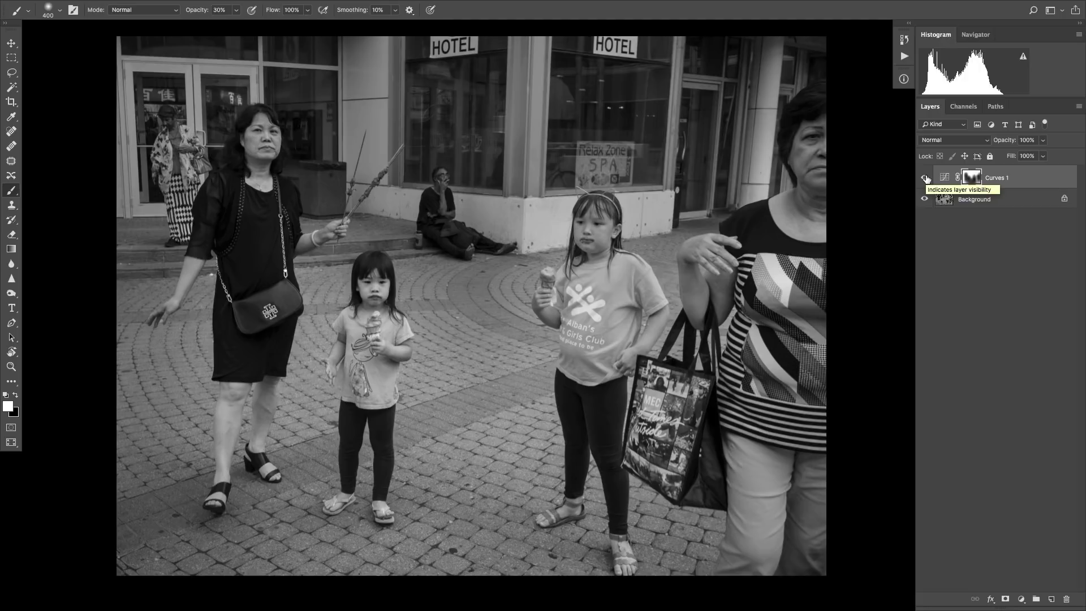
left_click(926, 178)
left_click(926, 178)
key("ctrl+minus")
key("ctrl+minus")
key("ctrl+plus")
key("ctrl+plus")
Step: Rename the Curves 1 layer as "darken Highlights"
double_click(997, 178)
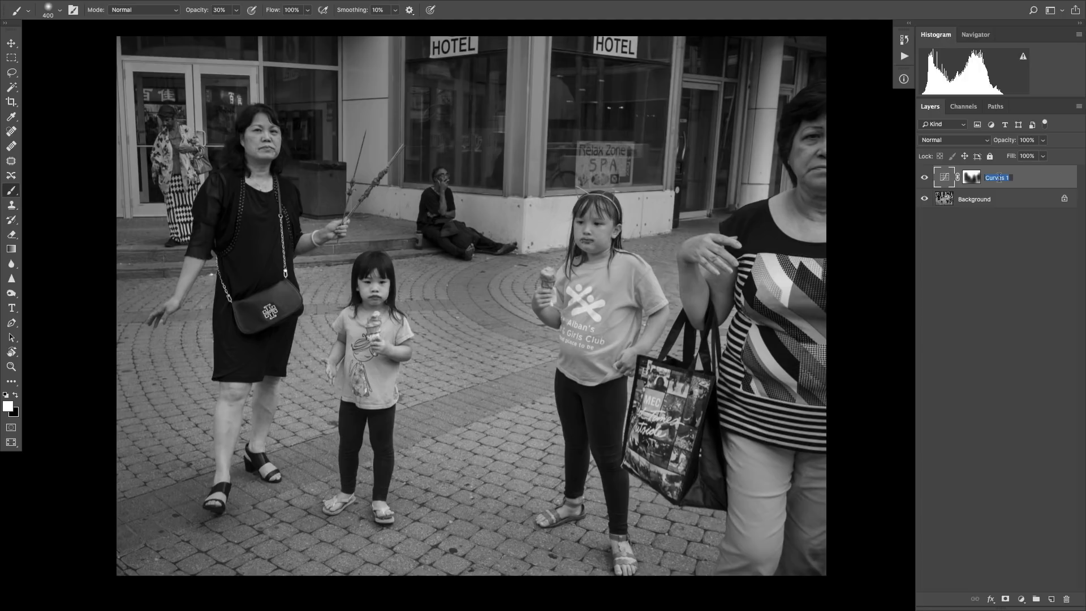
type("darken Highlights")
left_click(1004, 220)
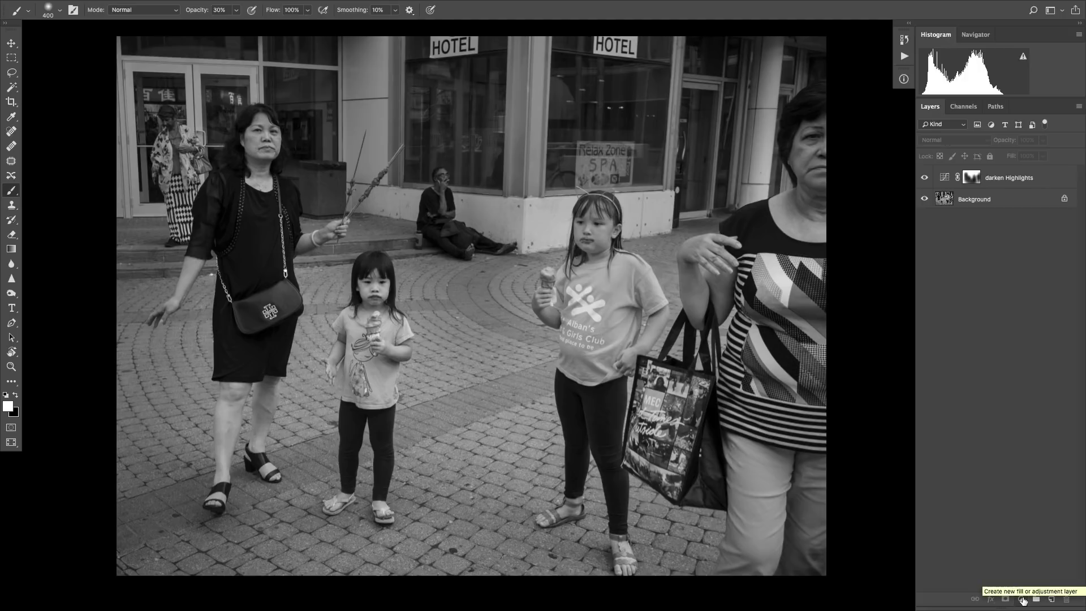
Step: Add a second Curves adjustment layer above darken Highlights and name it "Contrast"
key("super+minus")
scroll(616, 444, "down", 2)
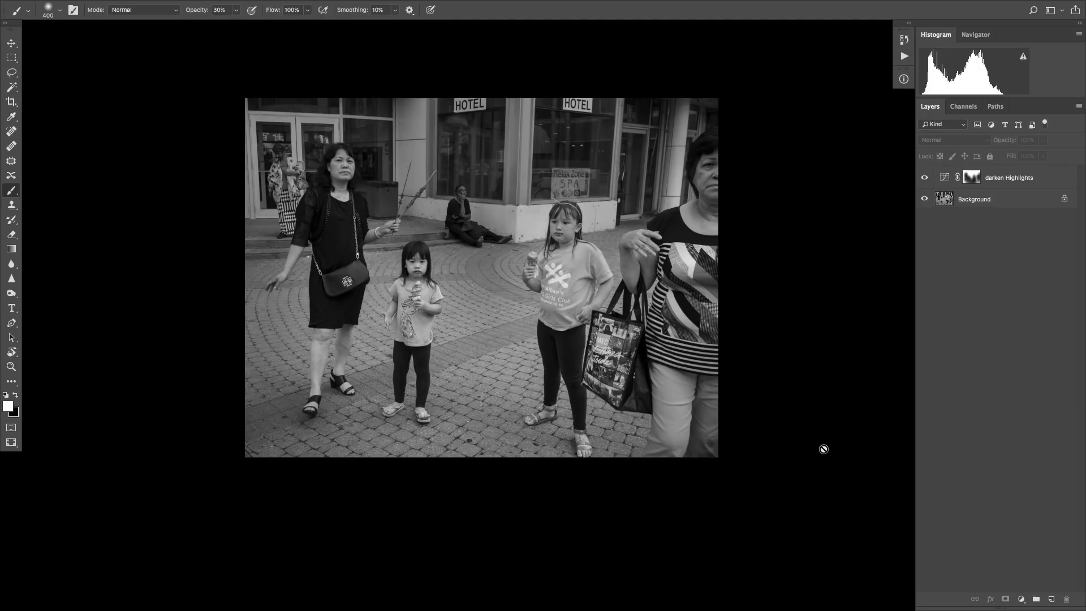
left_click(1023, 601)
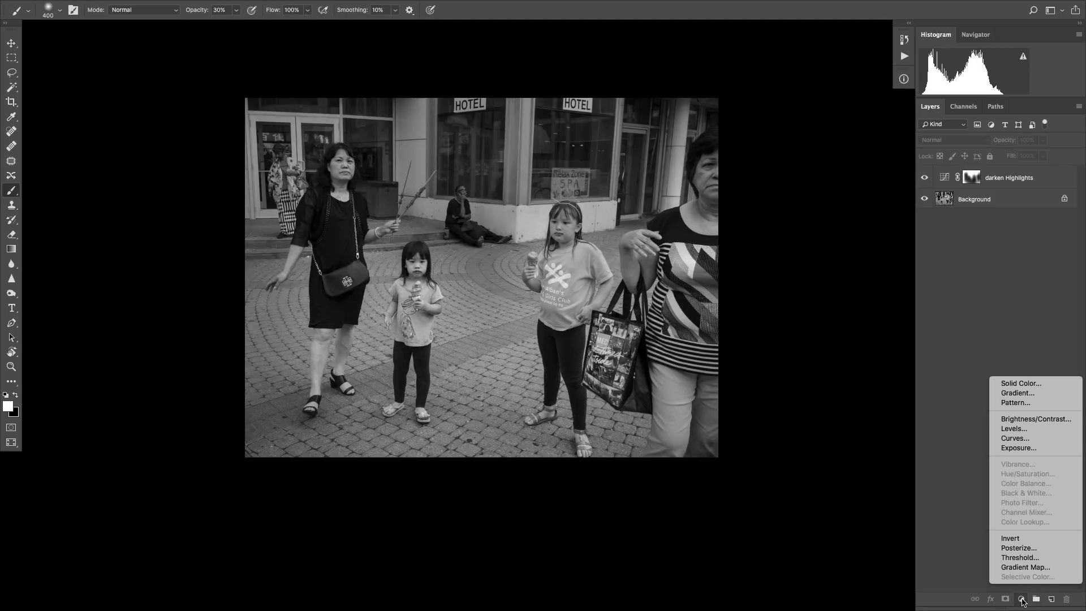
left_click(1015, 441)
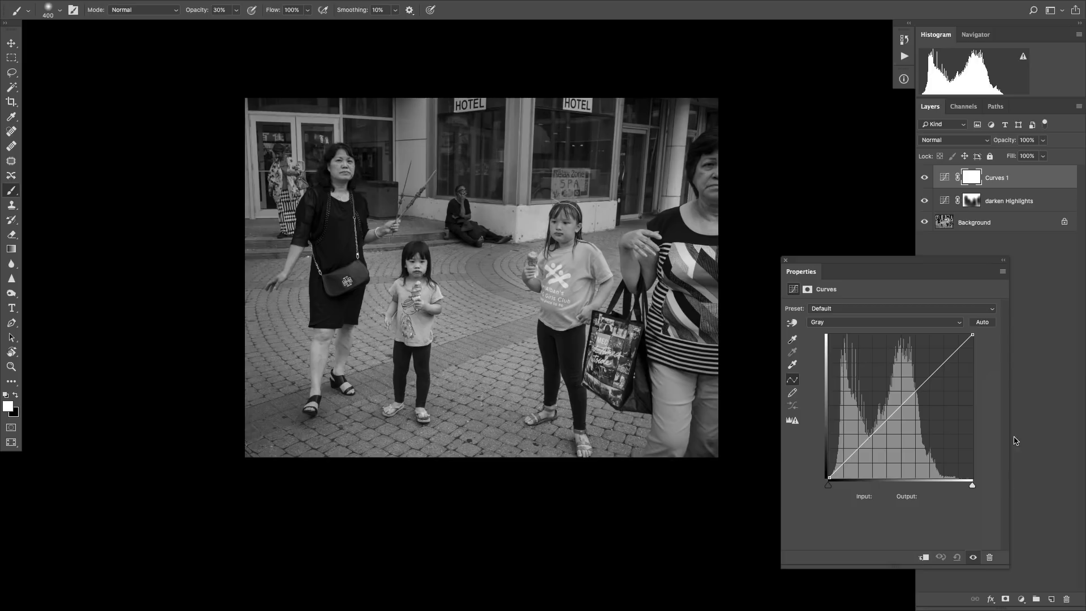
double_click(997, 179)
type("Contrast")
key("Return")
left_click(973, 177)
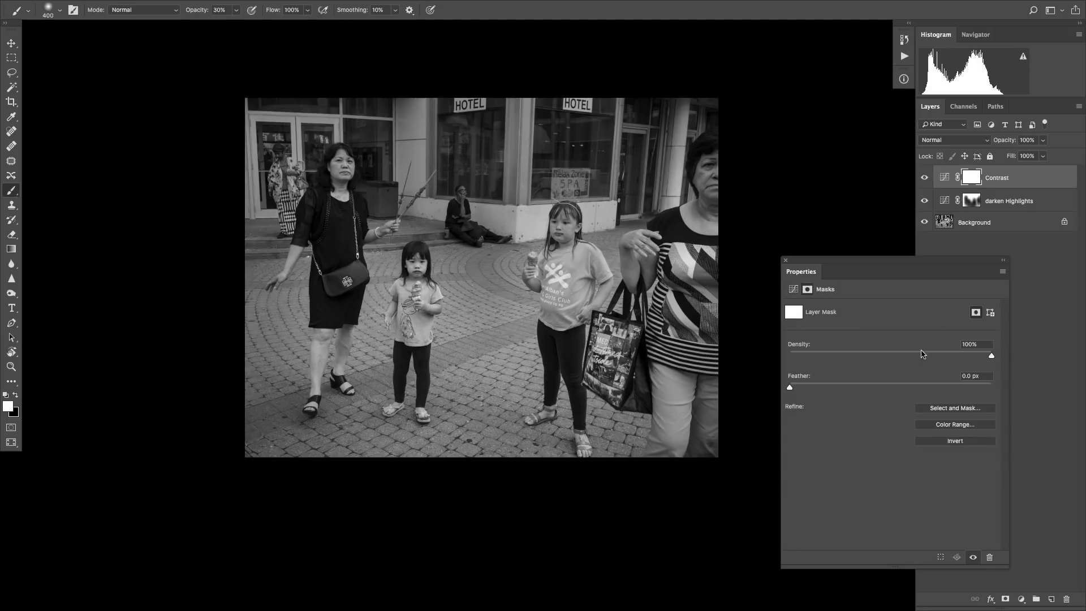
Step: Shape the Contrast layer's curve into an S with points at 183/194 and 77/69
left_click(944, 176)
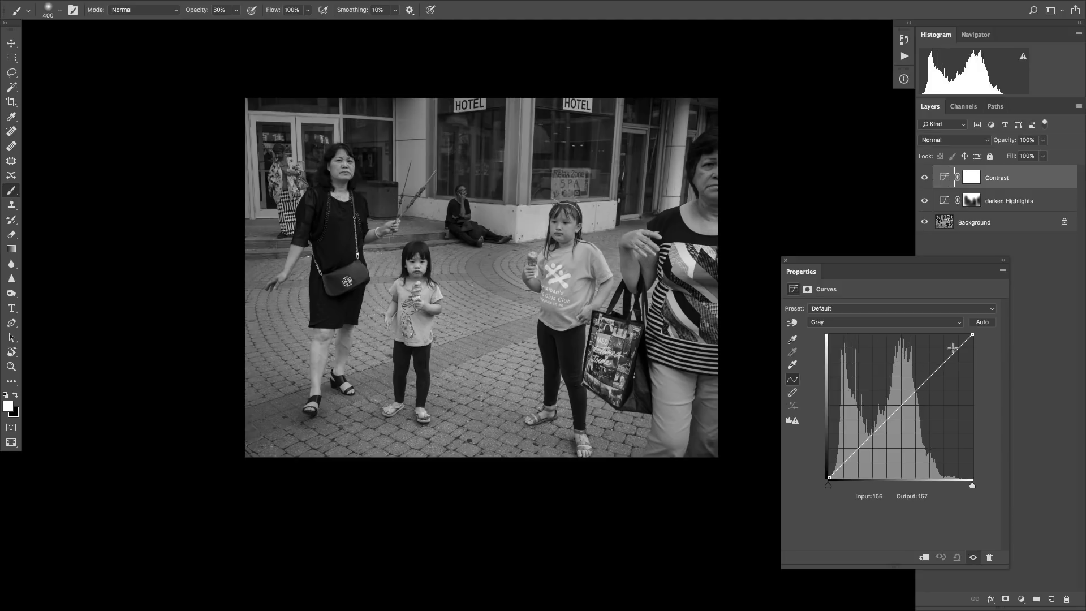
left_click_drag(834, 263, 826, 262)
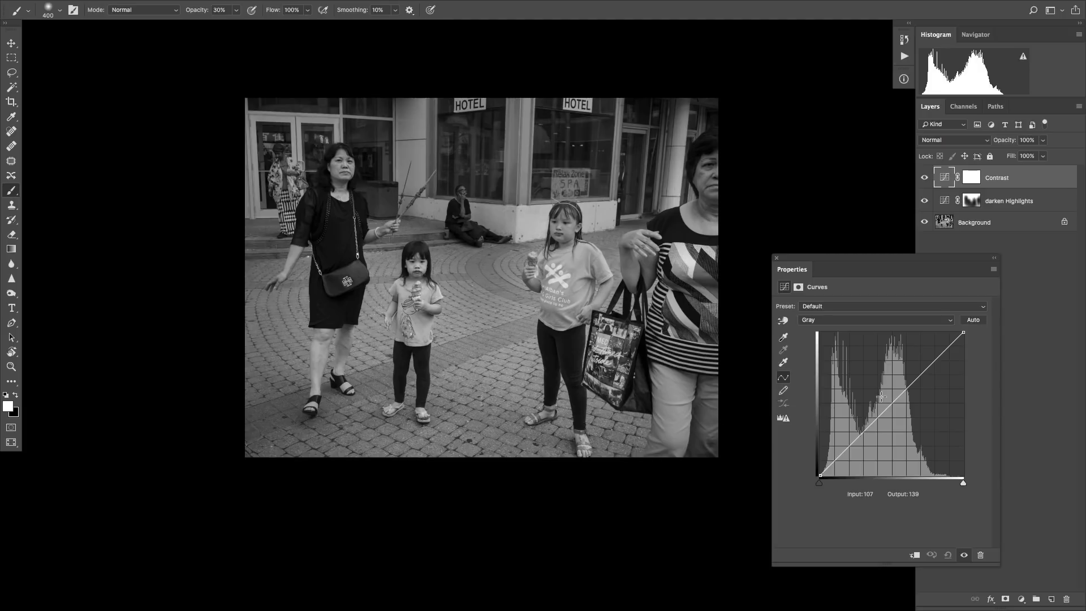
left_click(784, 322)
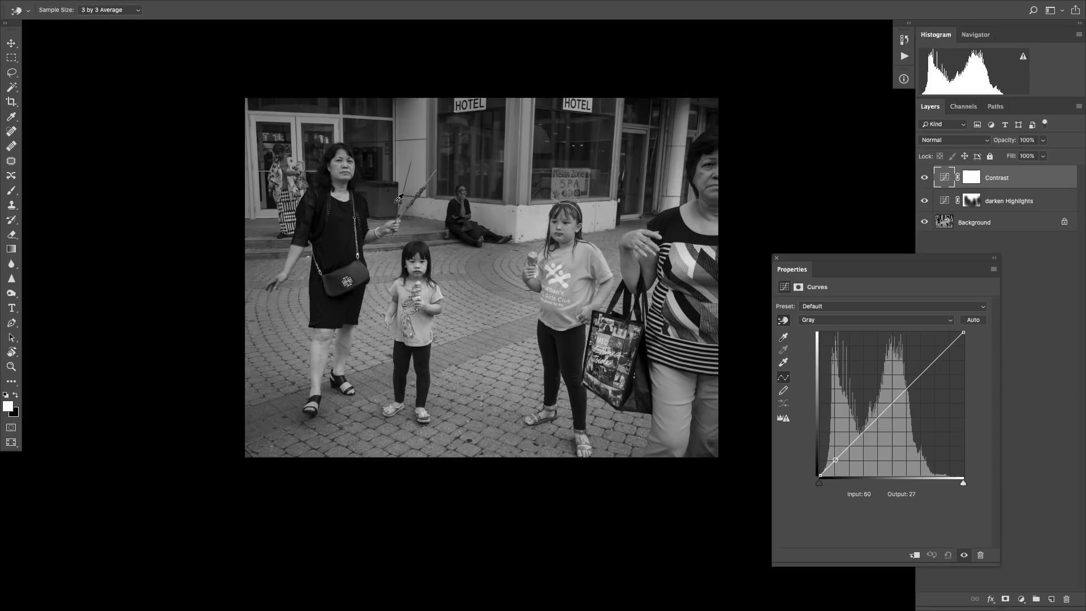
left_click(426, 263)
left_click_drag(923, 373, 924, 366)
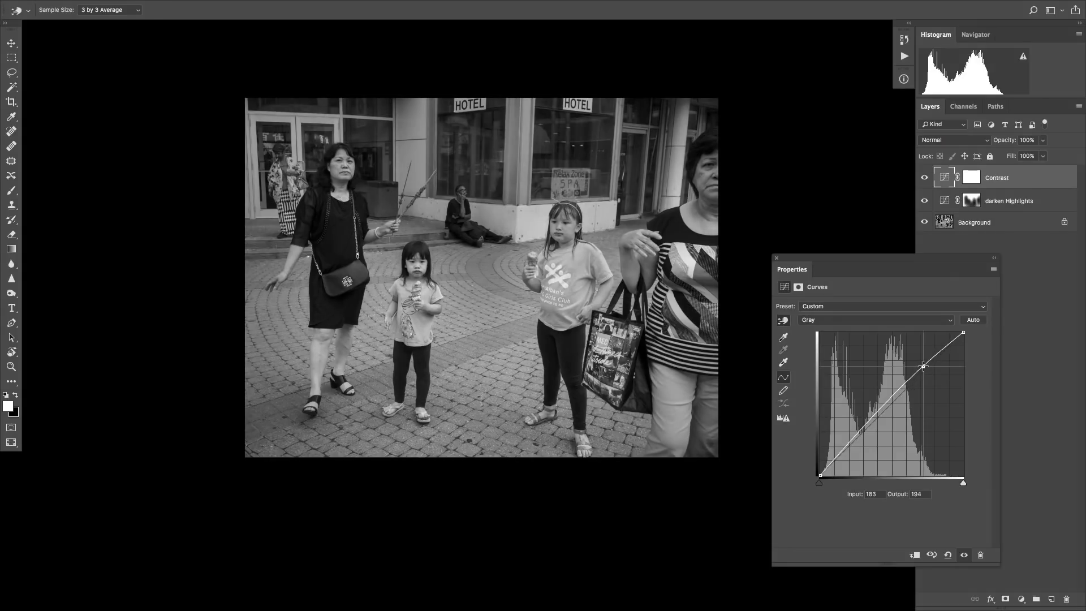
left_click(784, 321)
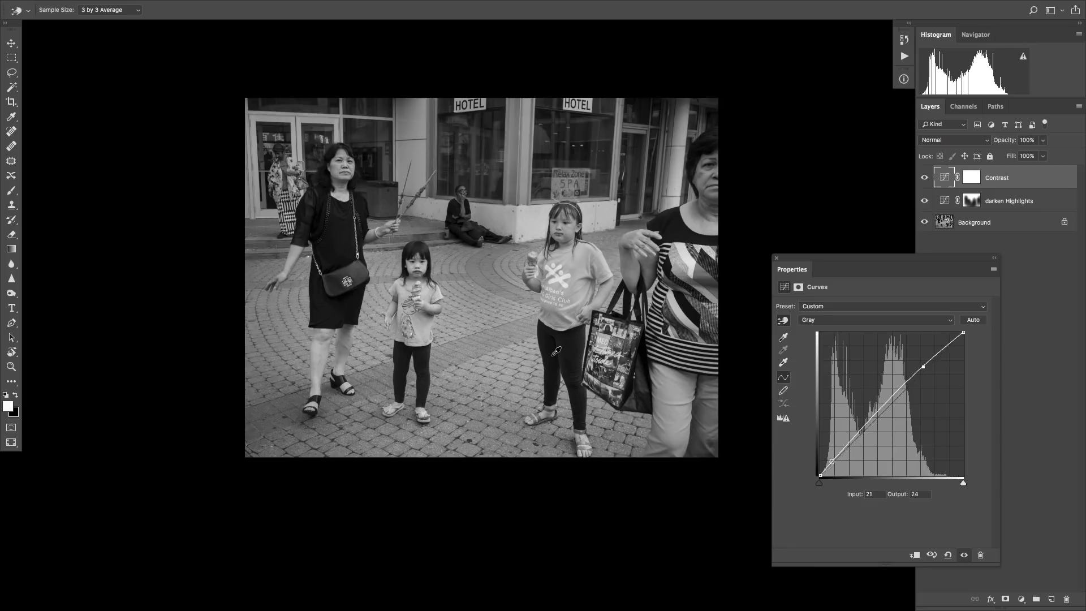
left_click(345, 178)
left_click_drag(862, 429, 864, 437)
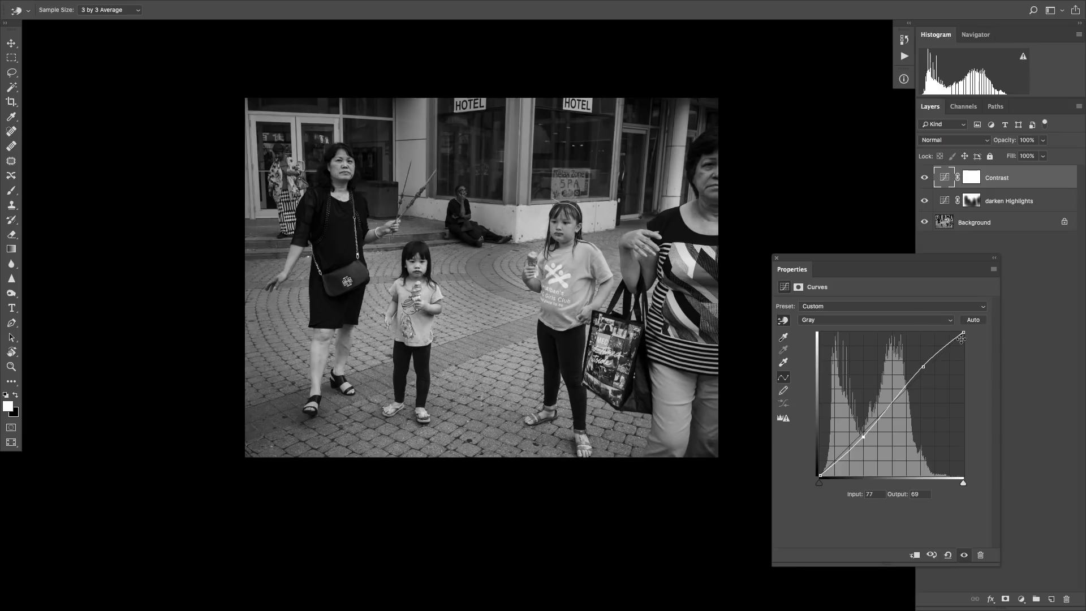
Step: Compare the photo with and without the Contrast layer
left_click(925, 178)
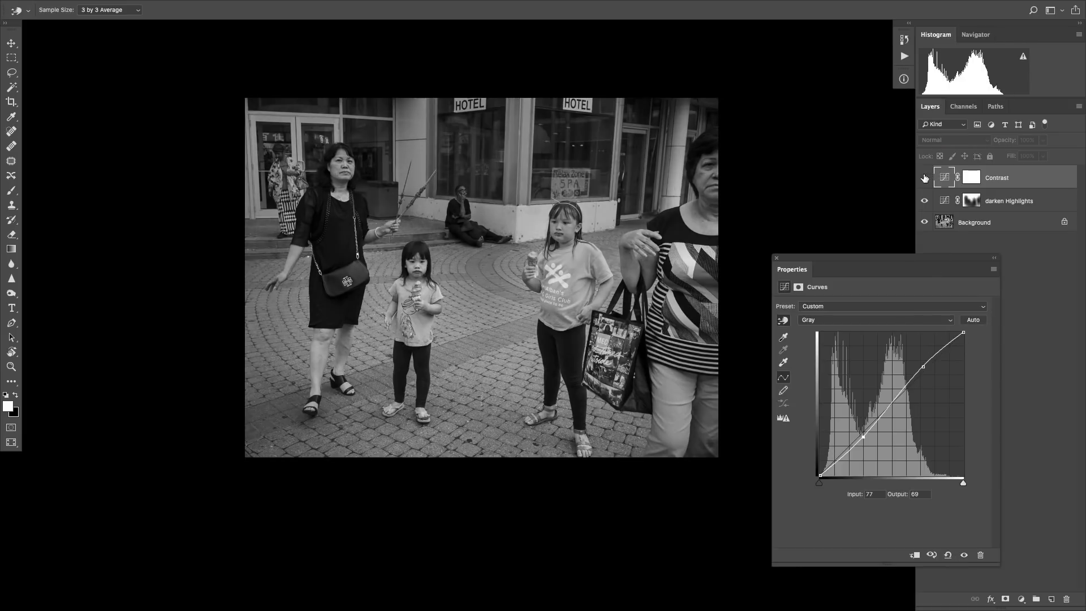
left_click(925, 178)
left_click(925, 178)
left_click(925, 177)
left_click(925, 177)
left_click(925, 177)
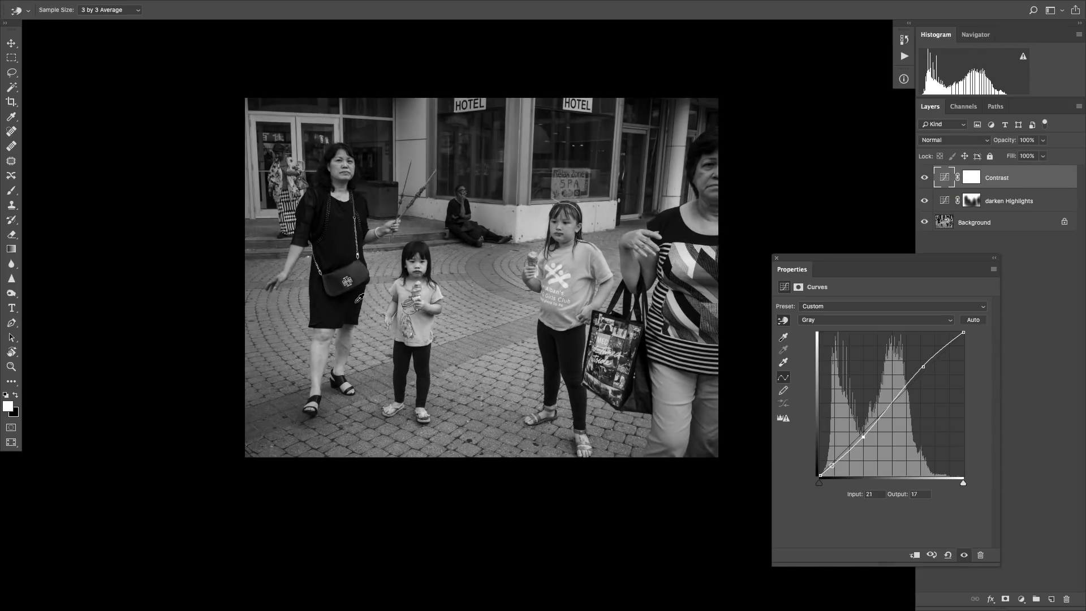
Step: Target the Contrast layer's mask with a black brush of size 600 and adjust the brush opacity
left_click(776, 260)
left_click(971, 177)
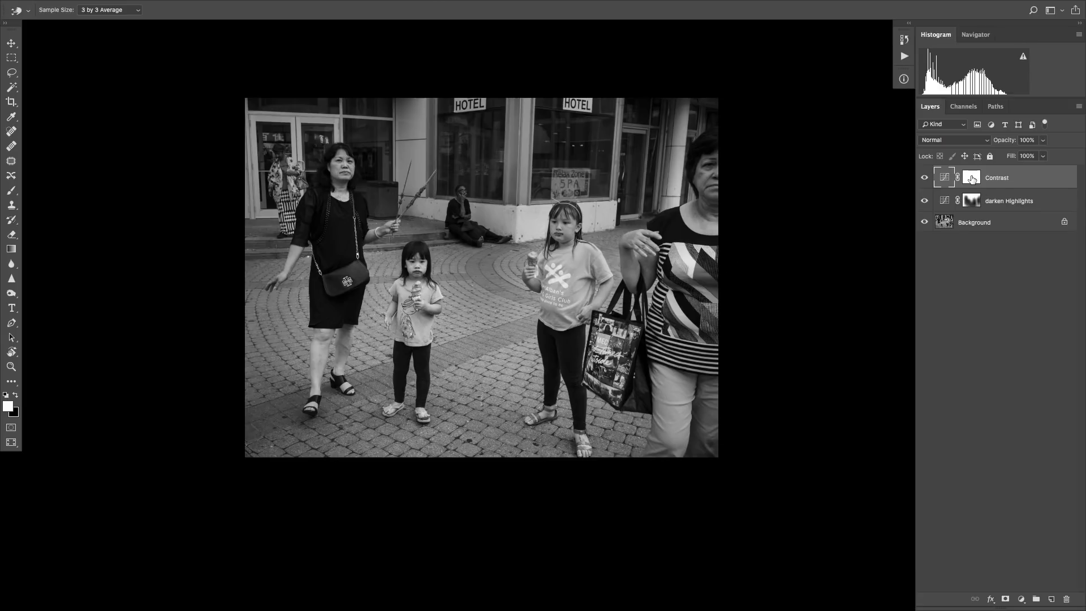
key("b")
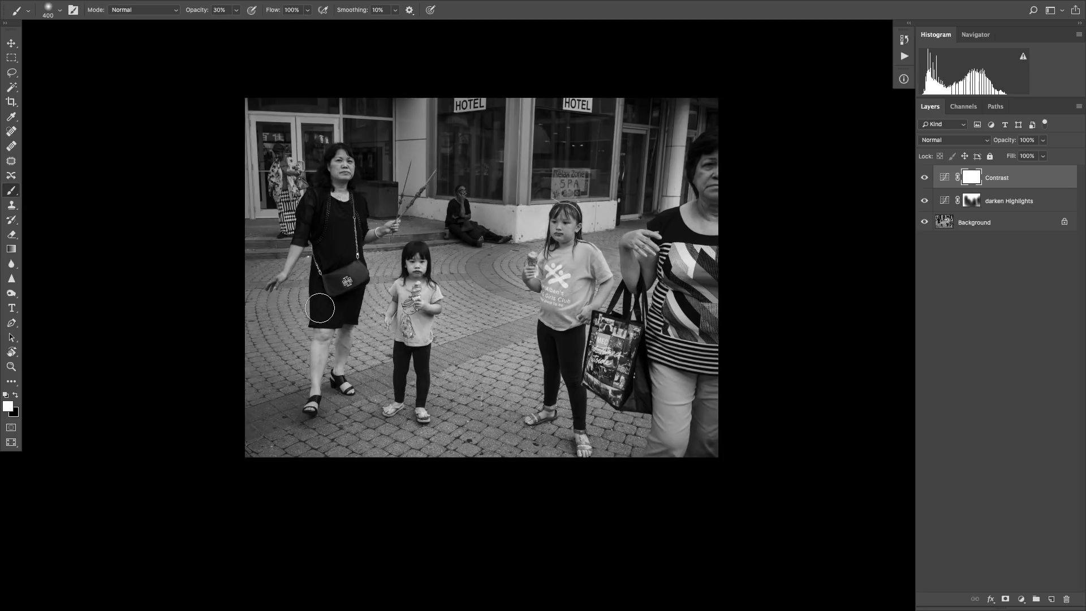
left_click(15, 396)
key("bracketright")
key("bracketright")
left_click(238, 11)
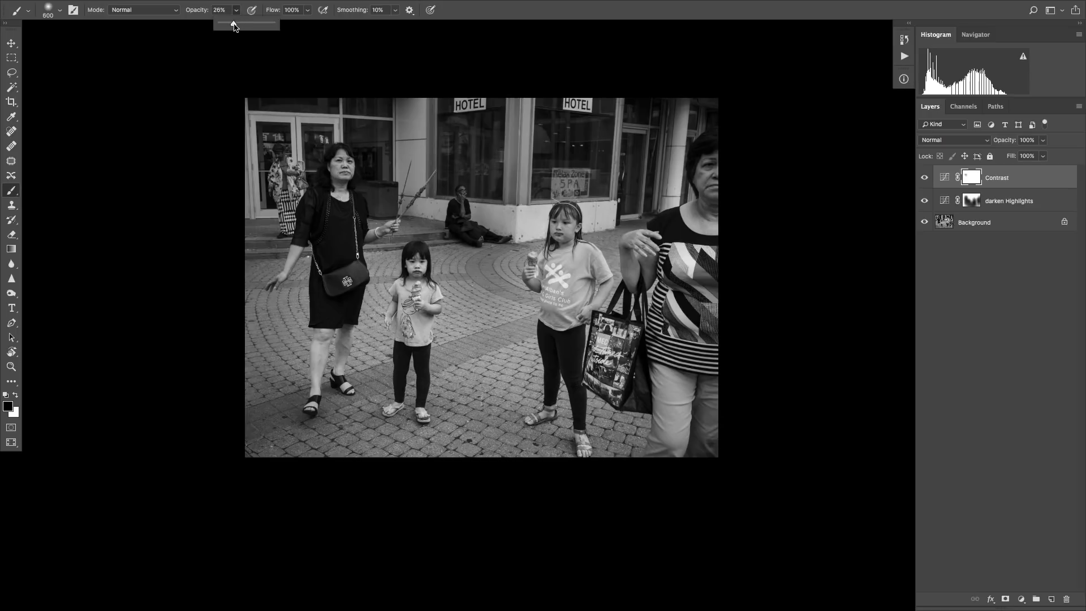
left_click_drag(234, 26, 240, 26)
Step: Raise the brush opacity to 62% and paint black on the Contrast mask over the people's dark hair and clothing, ending at brush size 700
key("bracketleft")
key("bracketleft")
key("bracketleft")
key("bracketleft")
key("bracketleft")
key("bracketright")
key("bracketright")
key("bracketright")
left_click_drag(236, 9, 255, 27)
left_click_drag(418, 255, 419, 254)
key("bracketright")
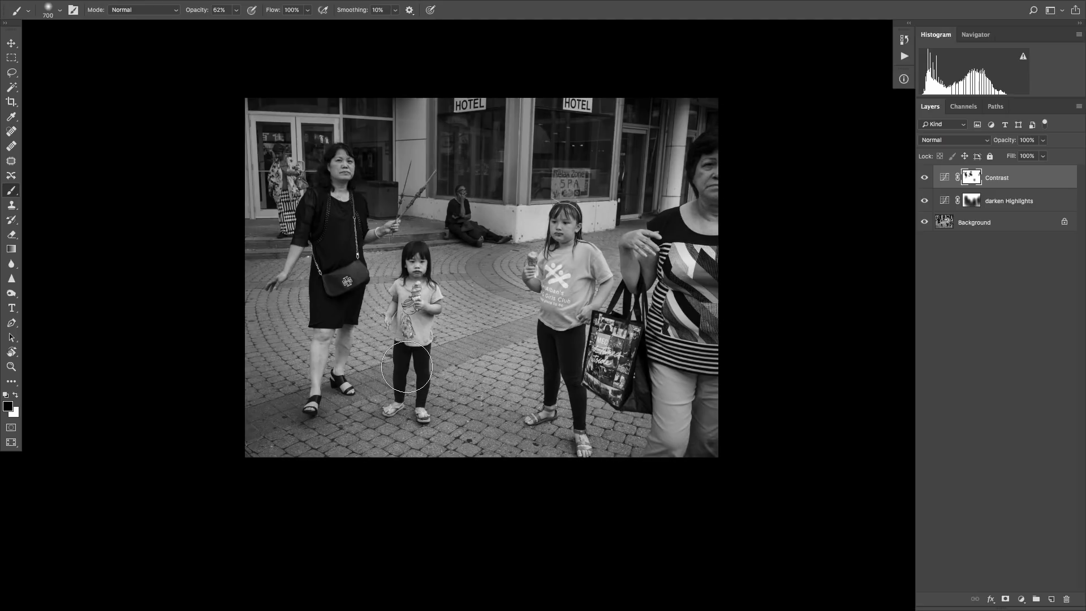
Step: Compare the photo before and after the masked Contrast adjustment
left_click(928, 180)
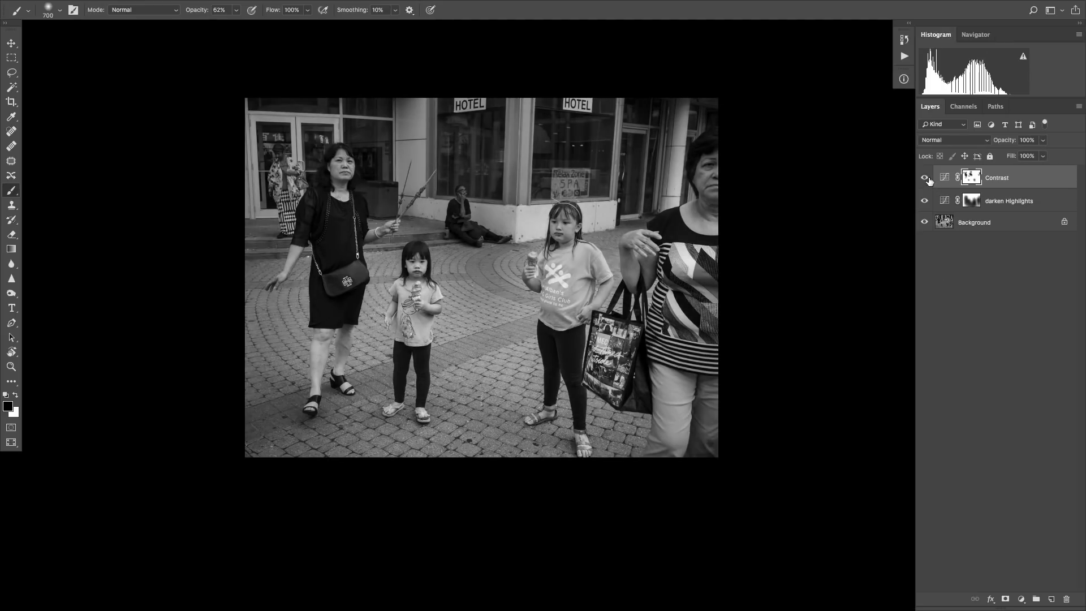
left_click(926, 178)
left_click(925, 178)
Step: Add a third Curves adjustment layer and darken strongly with a lowered white point and a midtone point at 142/73
left_click(1021, 599)
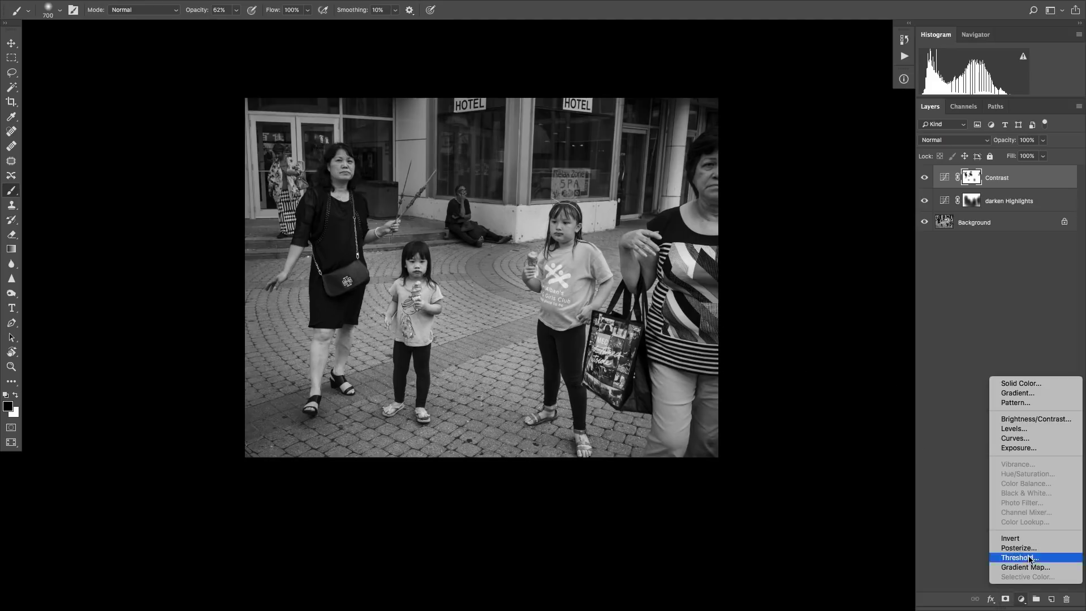
left_click(1028, 439)
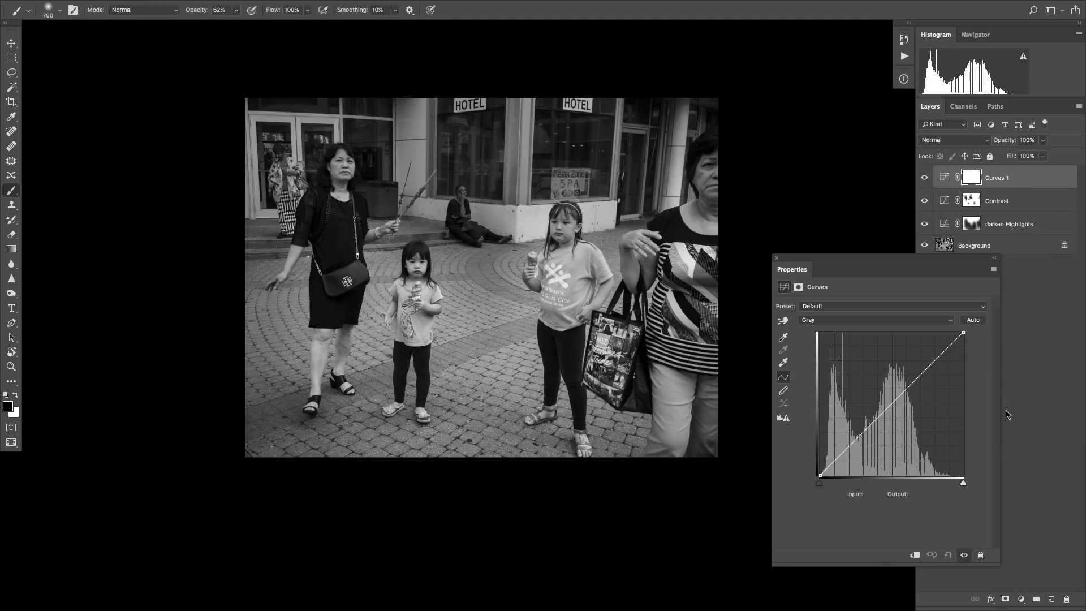
left_click_drag(904, 391, 900, 418)
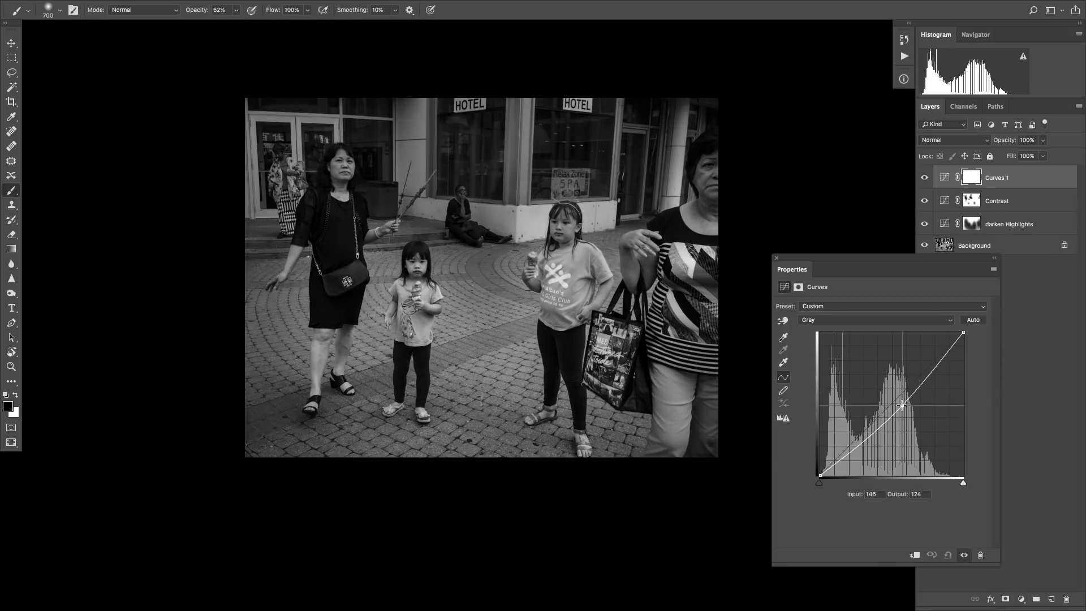
left_click_drag(964, 332, 965, 360)
left_click_drag(899, 419, 900, 430)
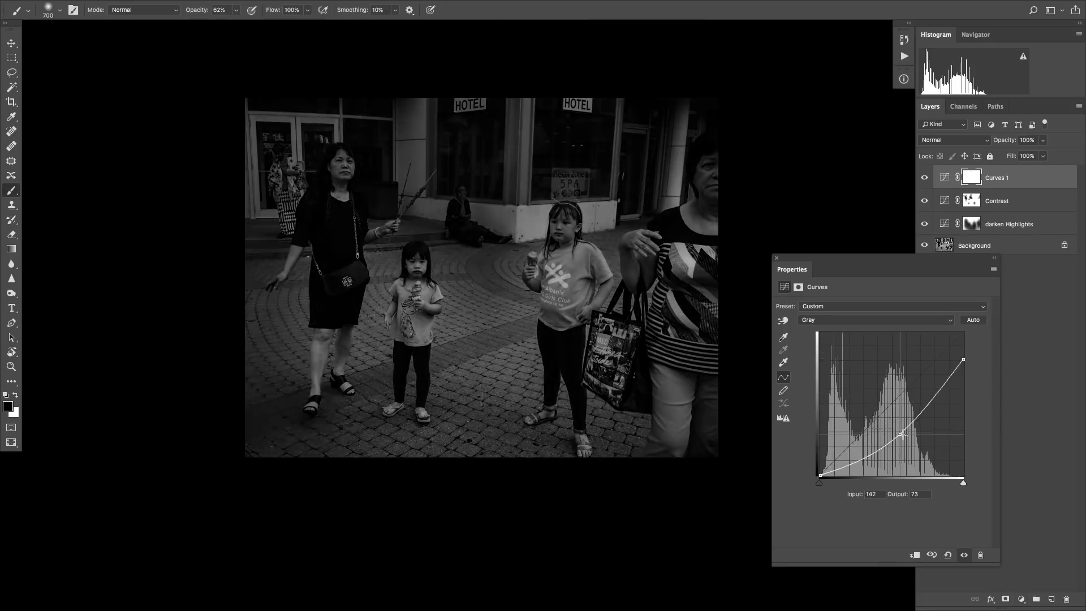
left_click(778, 260)
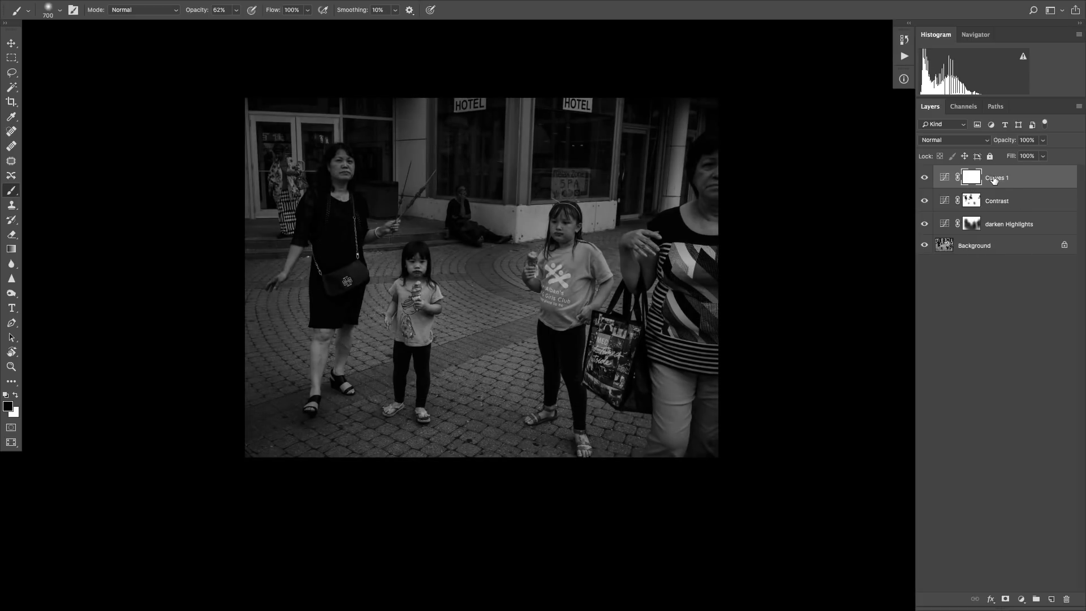
Step: Rename the new Curves layer as "Vignette" and invert its mask to black
key("x")
double_click(994, 177)
type("V")
left_click(948, 291)
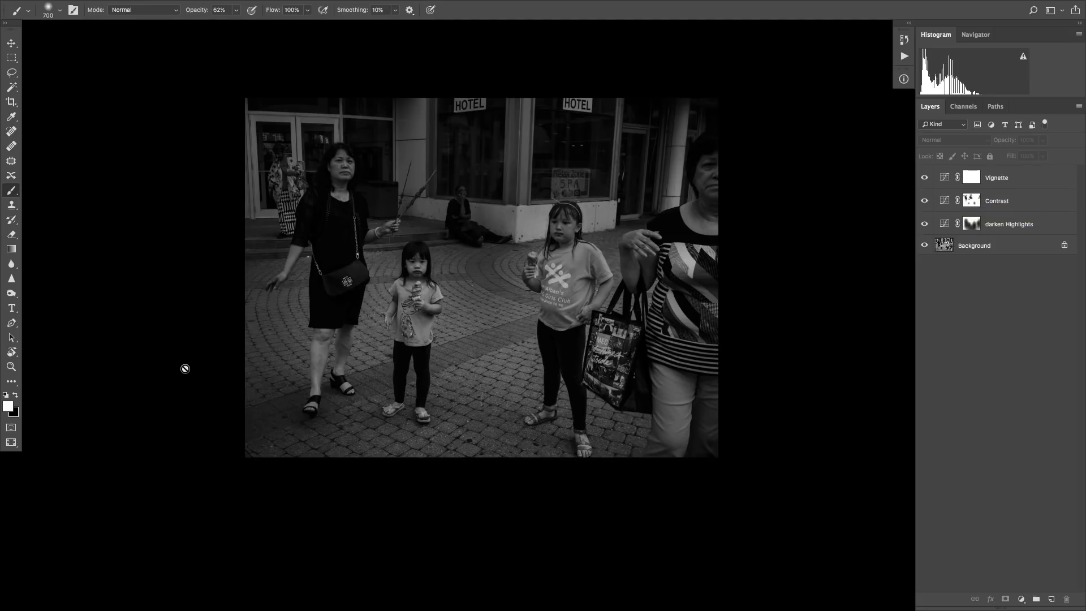
left_click(975, 179)
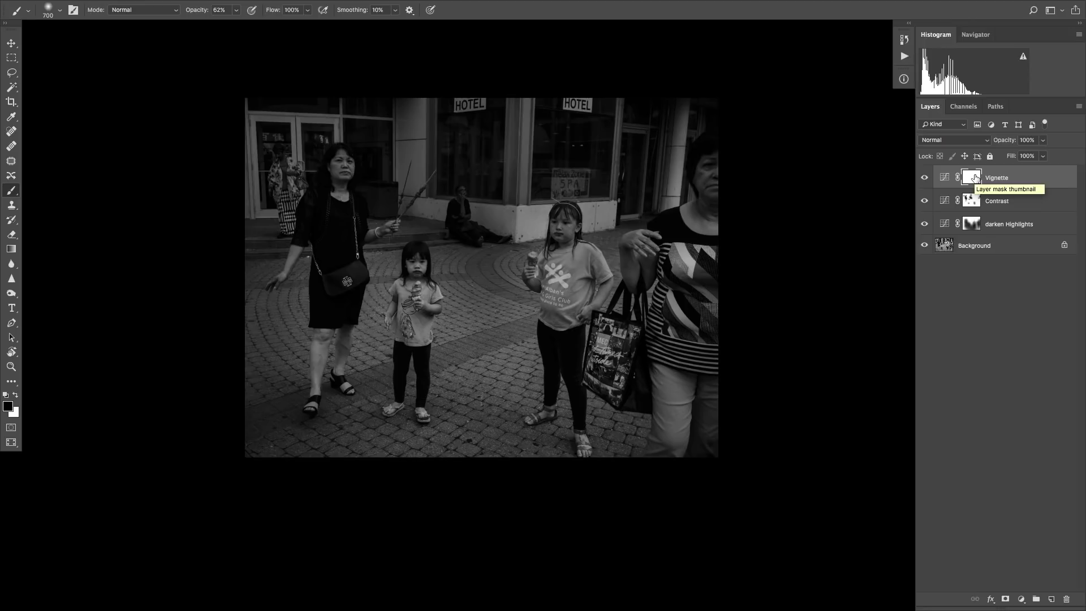
key("ctrl+i")
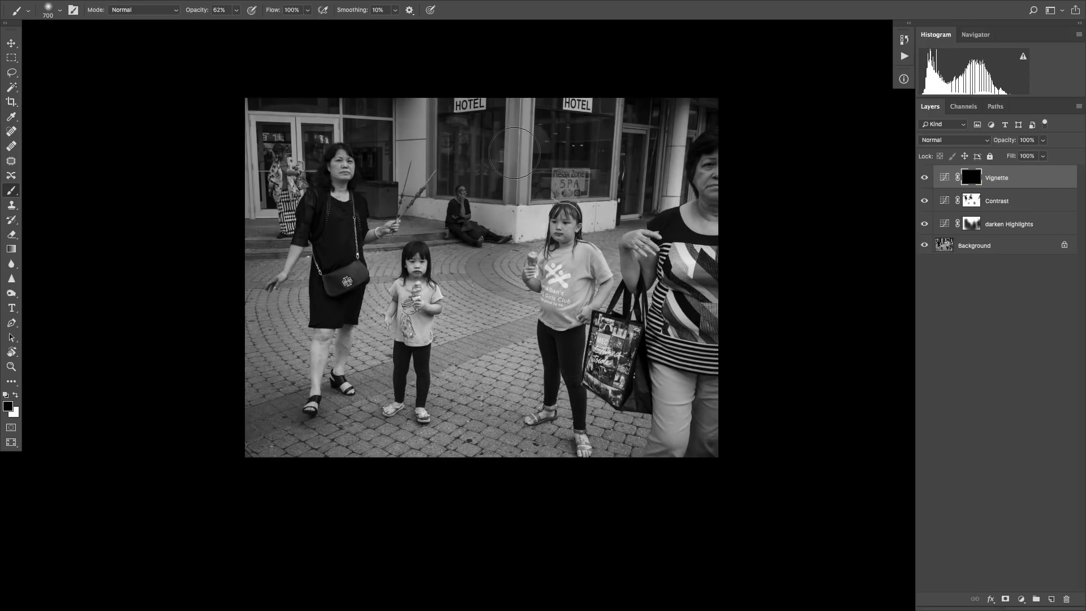
Step: Set the brush to size 1000 and 42% opacity and paint white on the Vignette mask around the photo's edges
key("bracketright")
key("bracketright")
key("bracketright")
left_click(236, 9)
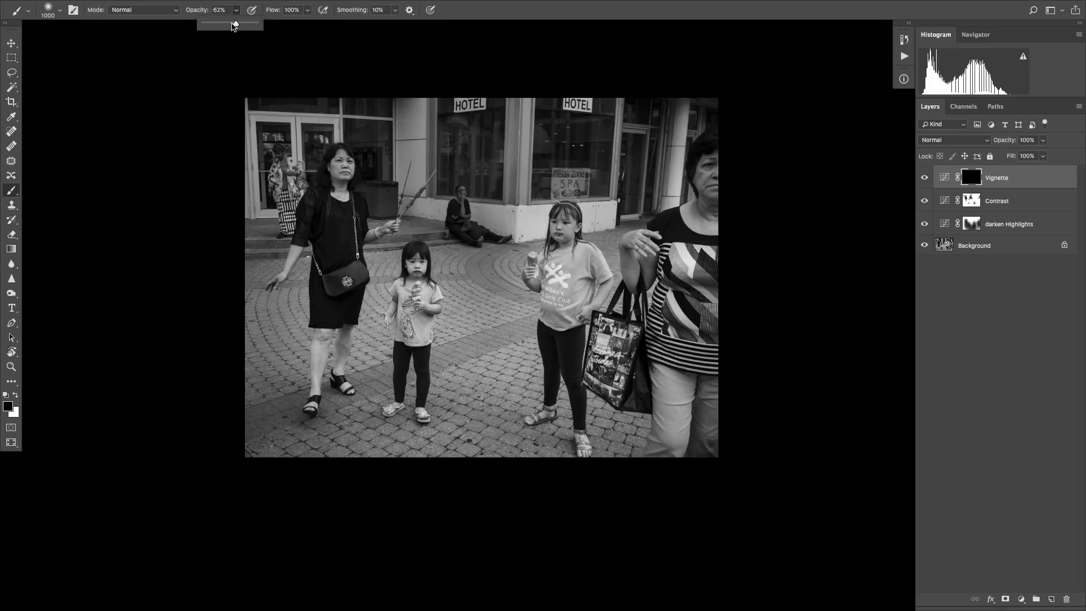
left_click_drag(234, 25, 226, 25)
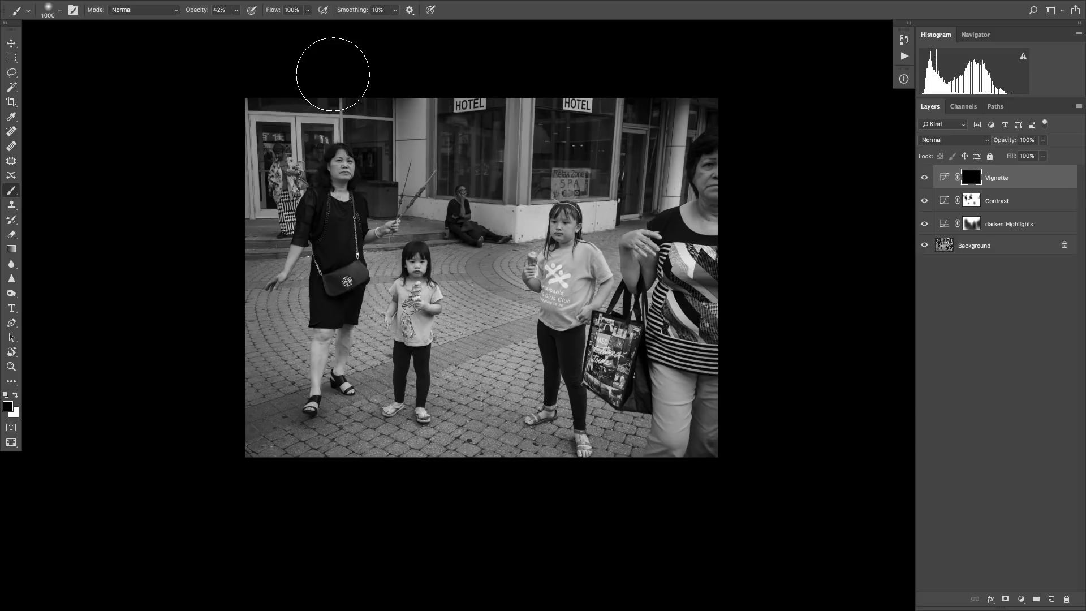
left_click_drag(283, 98, 175, 150)
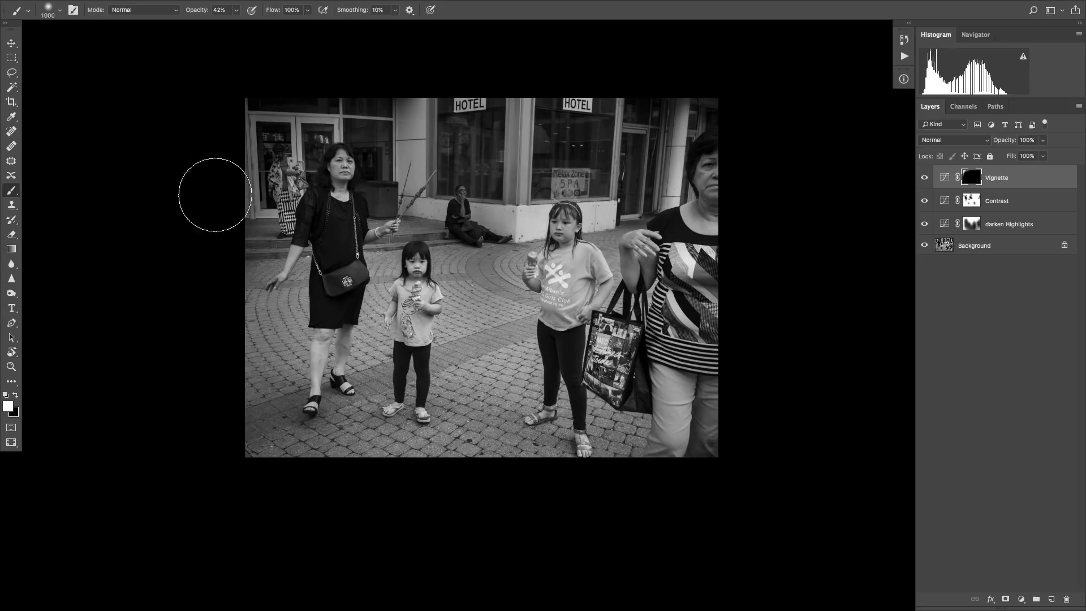
mouse_move(300, 605)
left_mouse_down()
mouse_move(194, 412)
mouse_move(400, 519)
left_mouse_up()
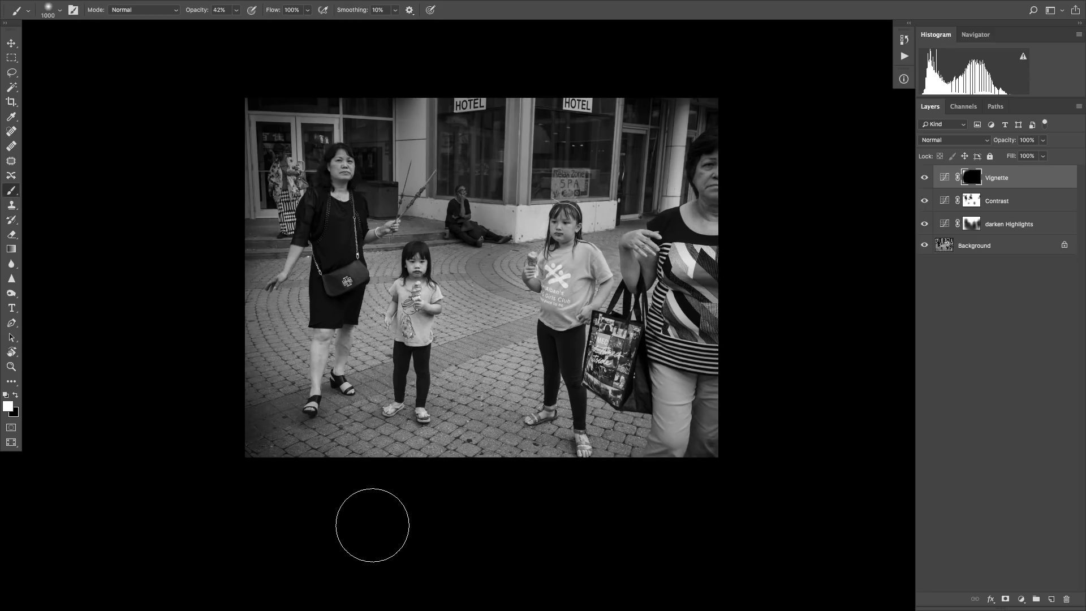
Step: Enlarge the brush to 1600 and continue painting white along the photo's borders to extend the vignette
key("bracketright")
key("bracketright")
key("bracketright")
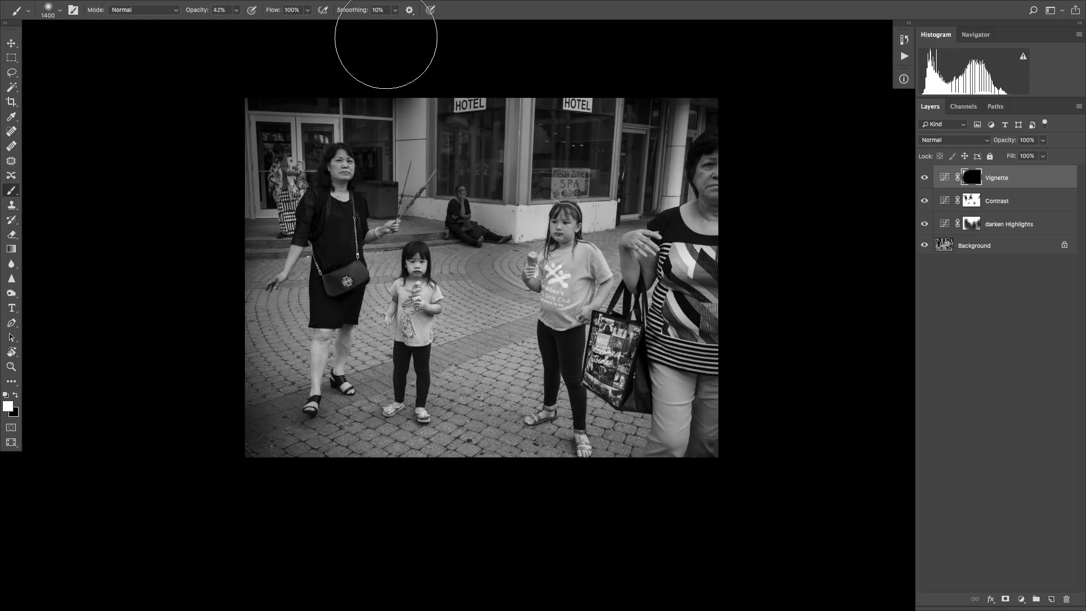
key("bracketright")
key("bracketright")
key("bracketright")
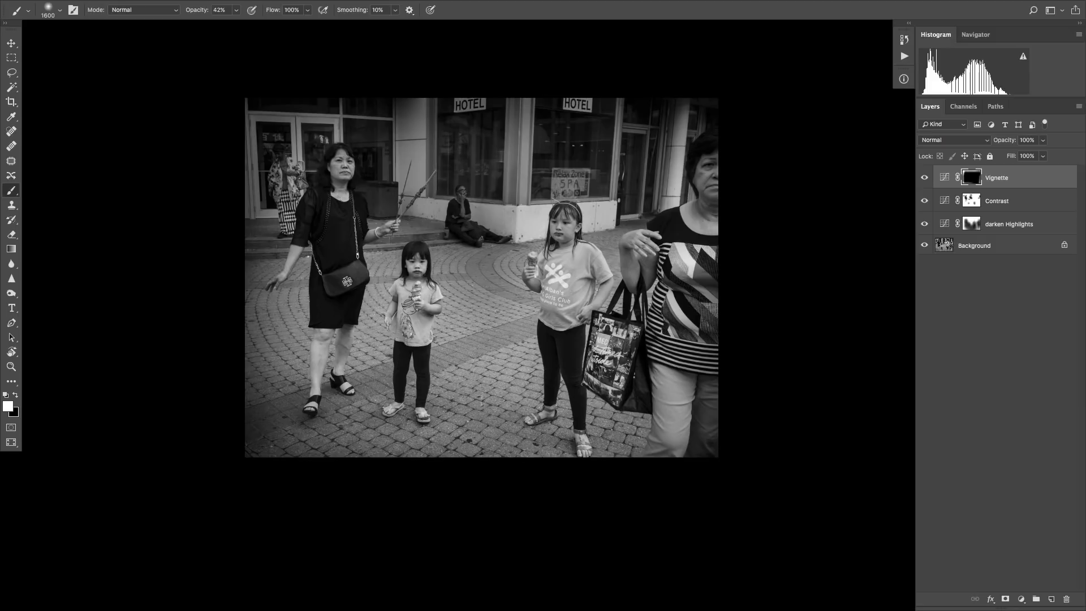
Step: Compare the photo with and without the Vignette layer, both in full view and enlarged
left_click(924, 179)
left_click(924, 178)
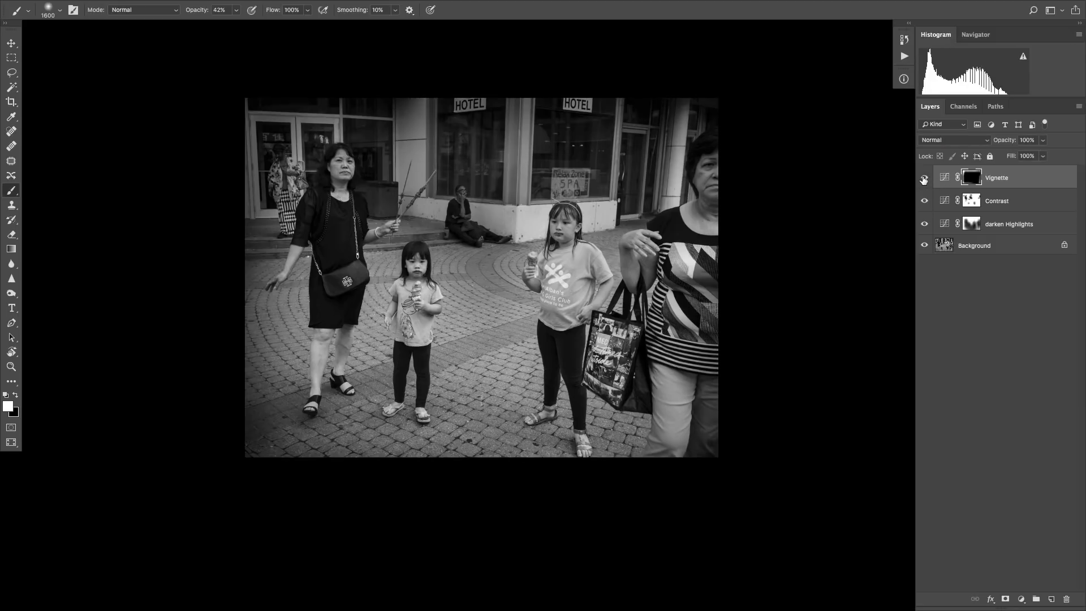
left_click(924, 179)
key("ctrl+plus")
key("ctrl+plus")
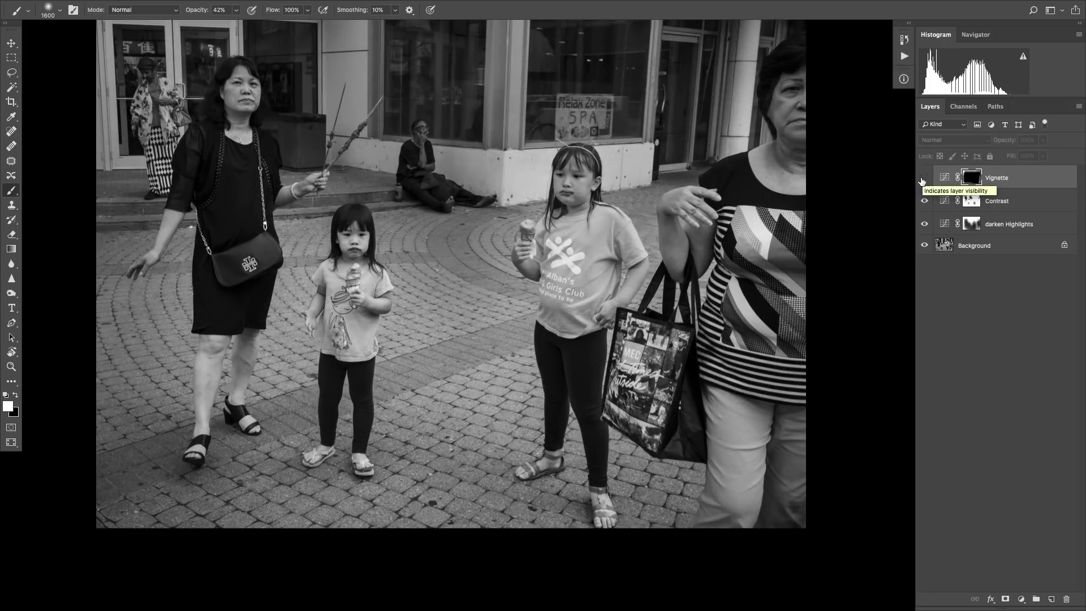
left_click_drag(679, 256, 674, 319)
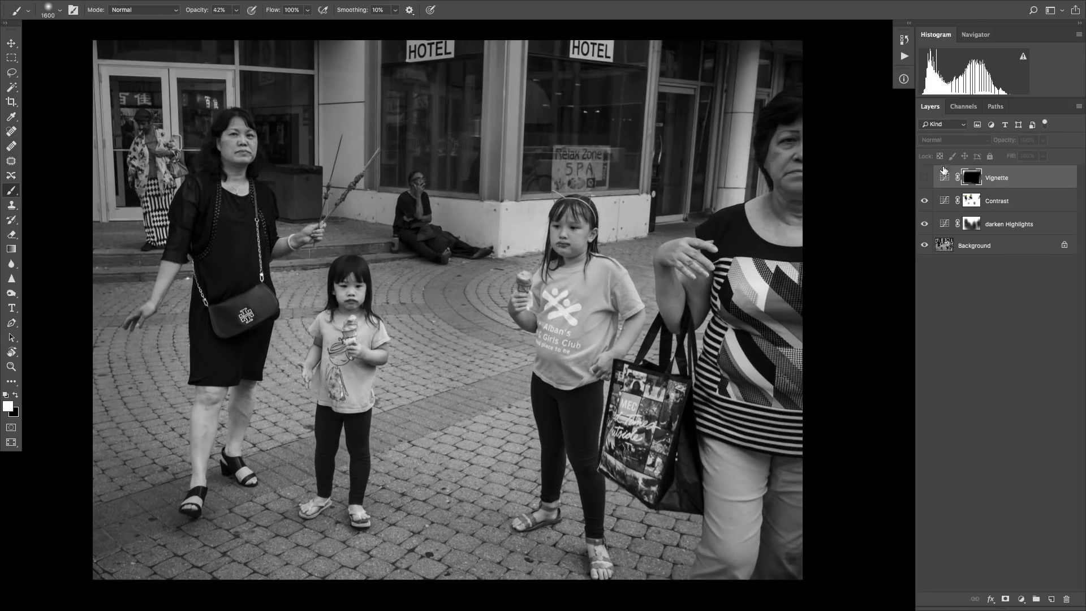
left_click(924, 179)
left_click(922, 179)
left_click(923, 179)
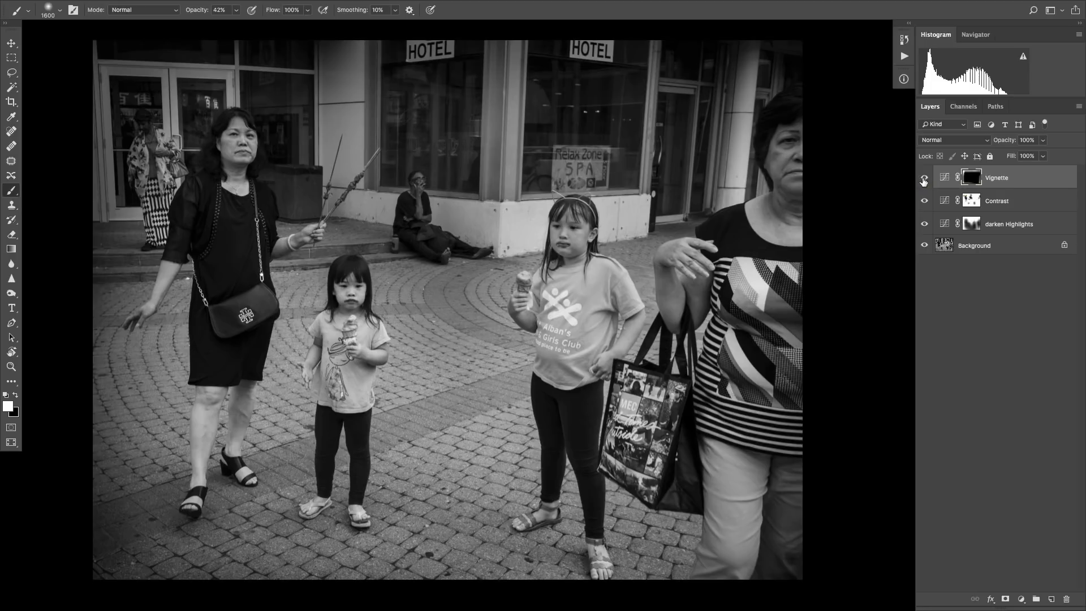
left_click(925, 180)
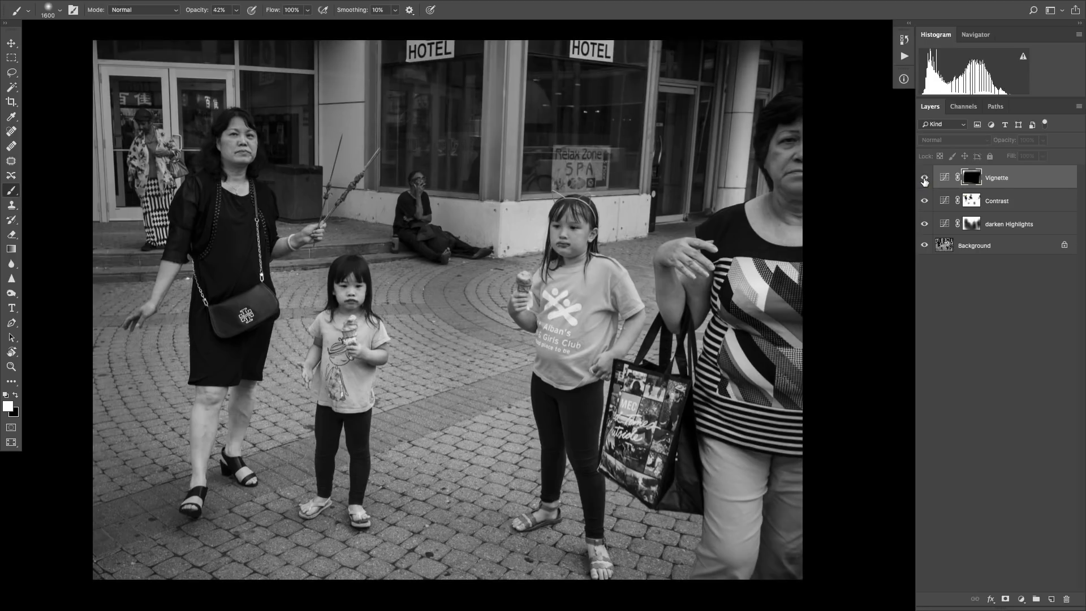
left_click(925, 179)
left_click(924, 179)
Step: Hide the Vignette, Contrast and darken Highlights layers together, and restore them one by one to compare against the original
left_click_drag(925, 179, 928, 222)
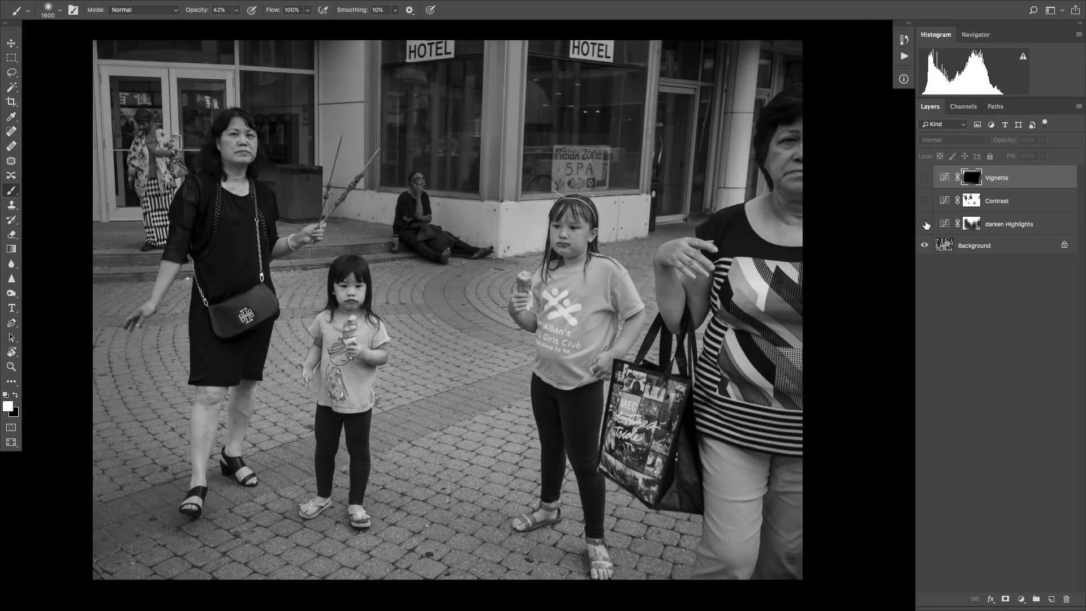
left_click(926, 225)
left_click(925, 226)
left_click(925, 202)
left_click(925, 179)
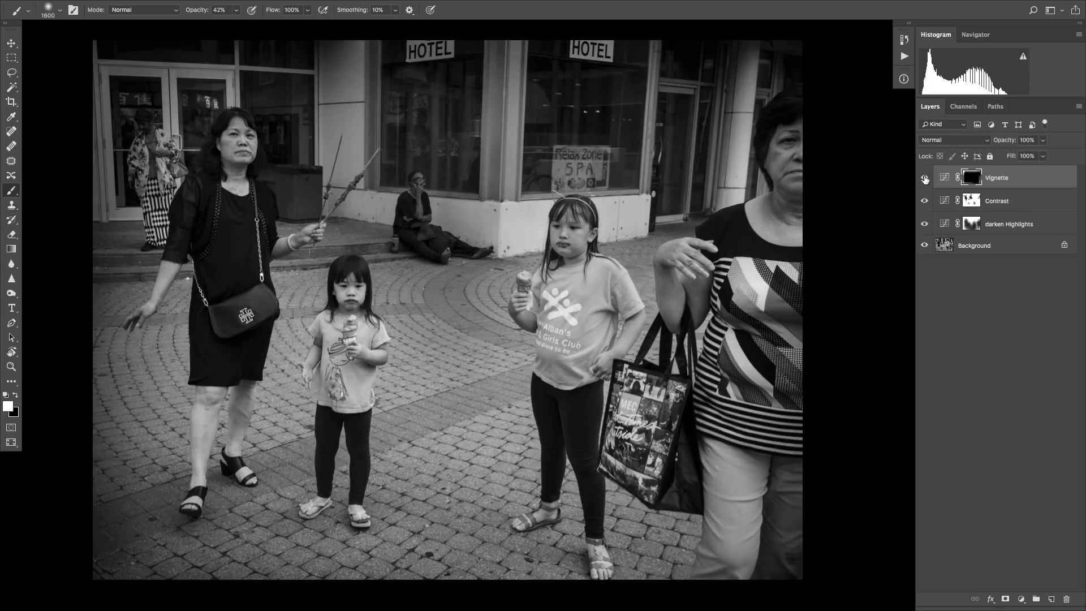
Step: Add a fourth Curves adjustment layer with a lowered white-point input, a raised highlight point and a midtone point at 155/166
key("super+minus")
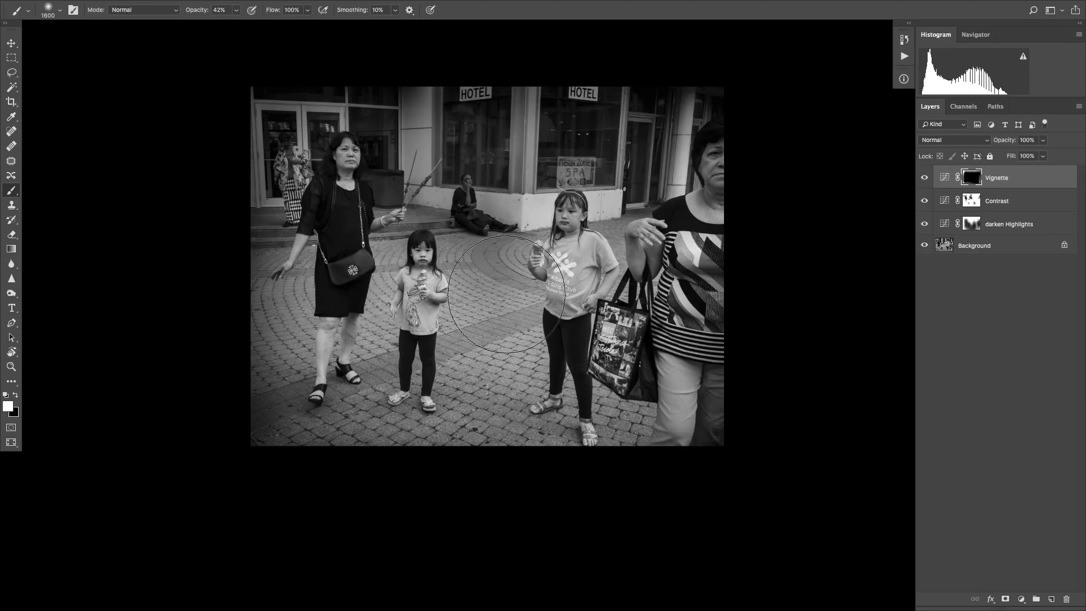
left_click(1021, 599)
left_click(1013, 443)
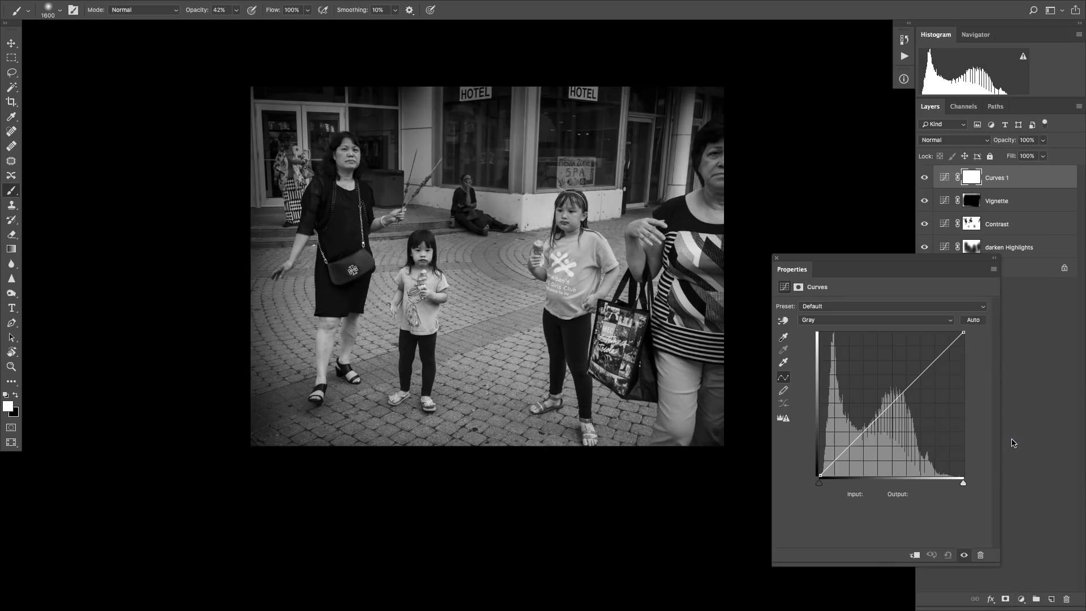
left_click(10, 44)
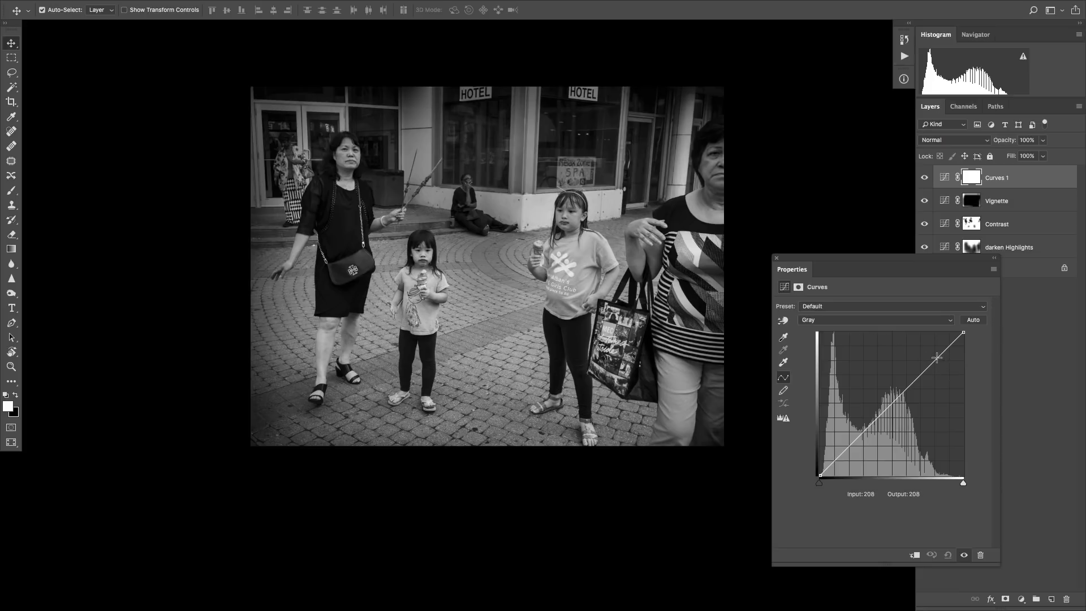
left_click_drag(937, 357, 934, 353)
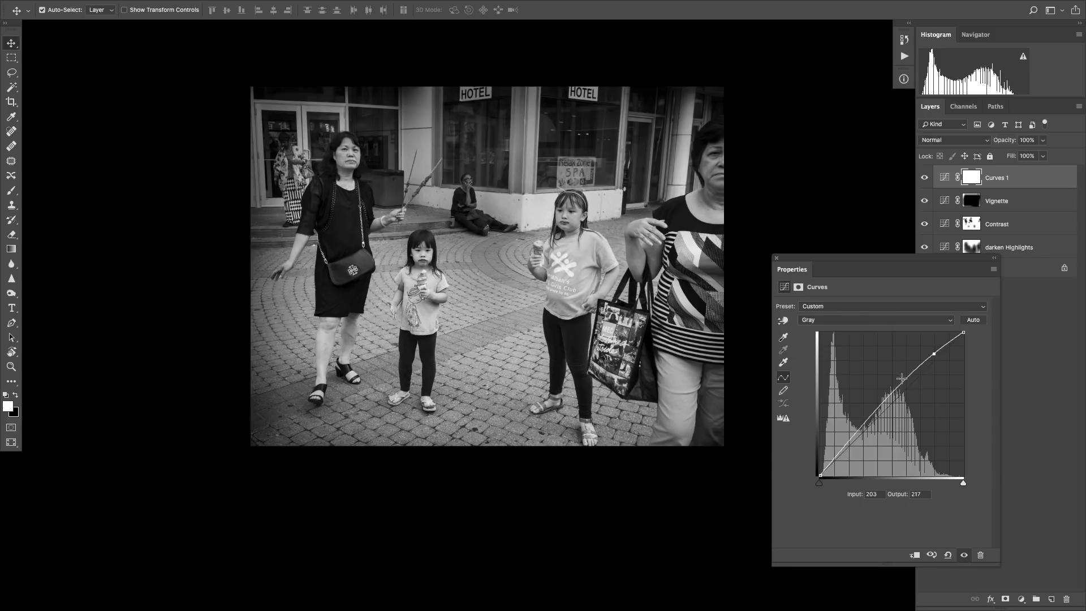
mouse_move(902, 382)
left_mouse_down()
mouse_move(906, 396)
mouse_move(909, 382)
left_mouse_up()
left_click_drag(964, 333, 956, 333)
left_click_drag(909, 382, 907, 382)
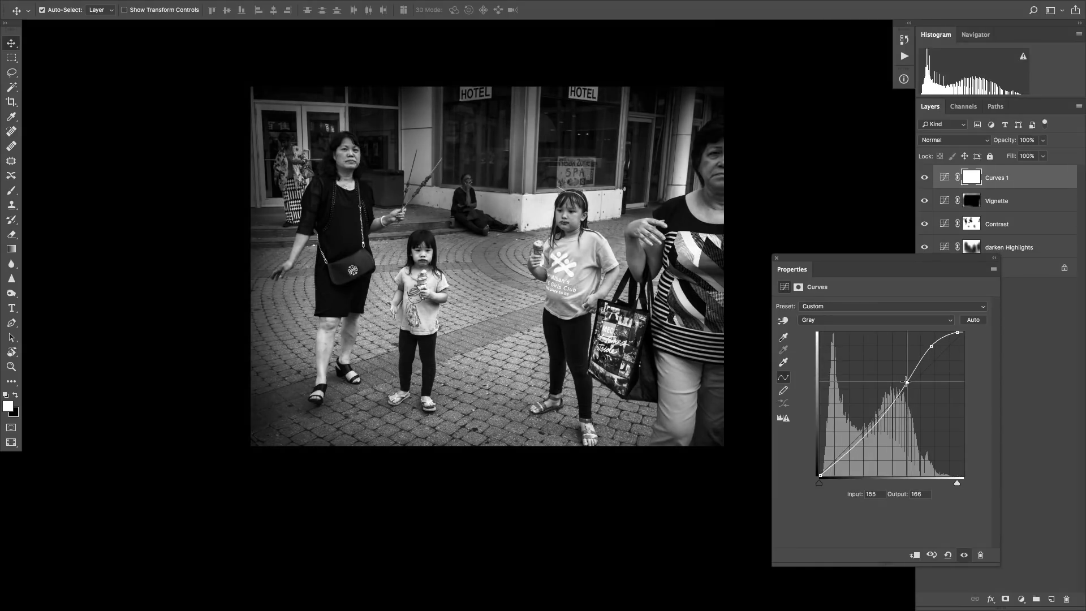
Step: Invert the new Curves layer's mask to black and dismiss its properties
left_click(972, 178)
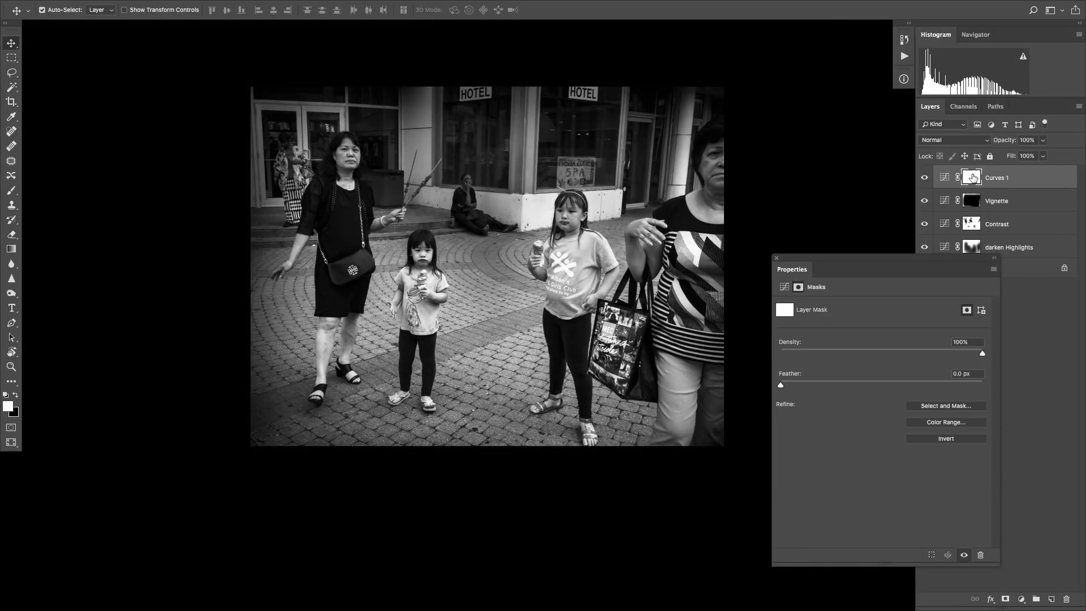
key("ctrl+i")
left_click(777, 260)
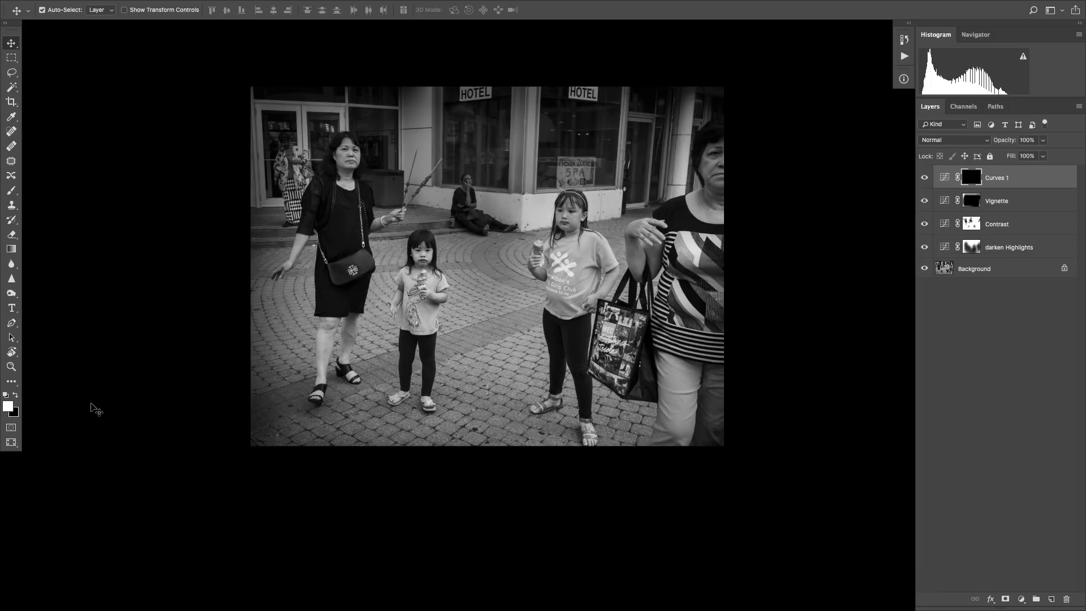
Step: Set the brush to 43% opacity, reduce it to size 400 and paint white on the mask over the woman and small girl
key("b")
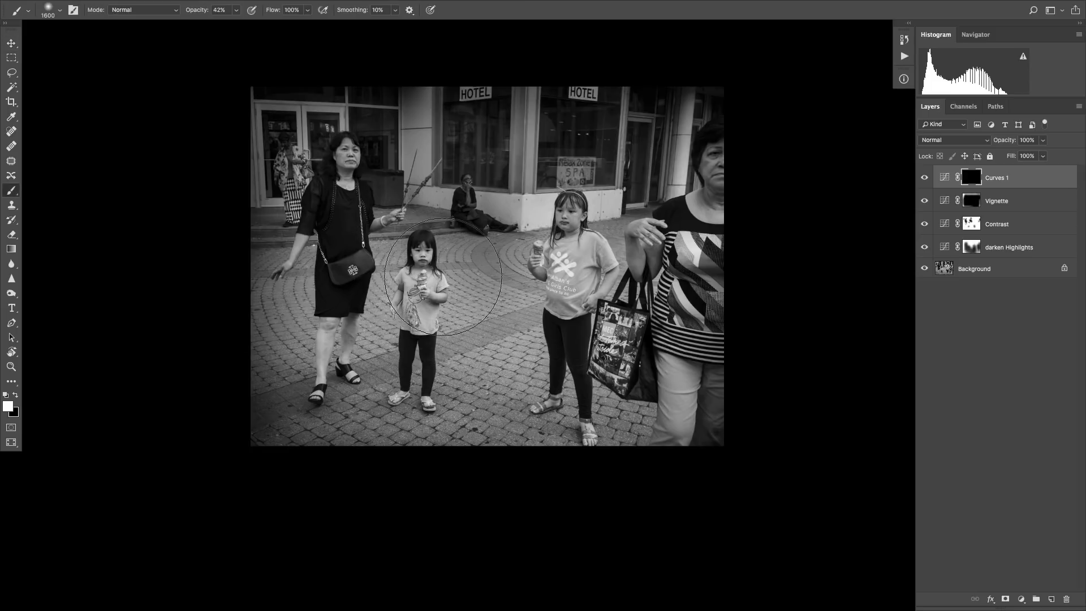
key("bracketleft")
key("bracketleft")
key("bracketleft")
key("bracketleft")
key("bracketleft")
key("bracketleft")
key("bracketleft")
left_click(236, 11)
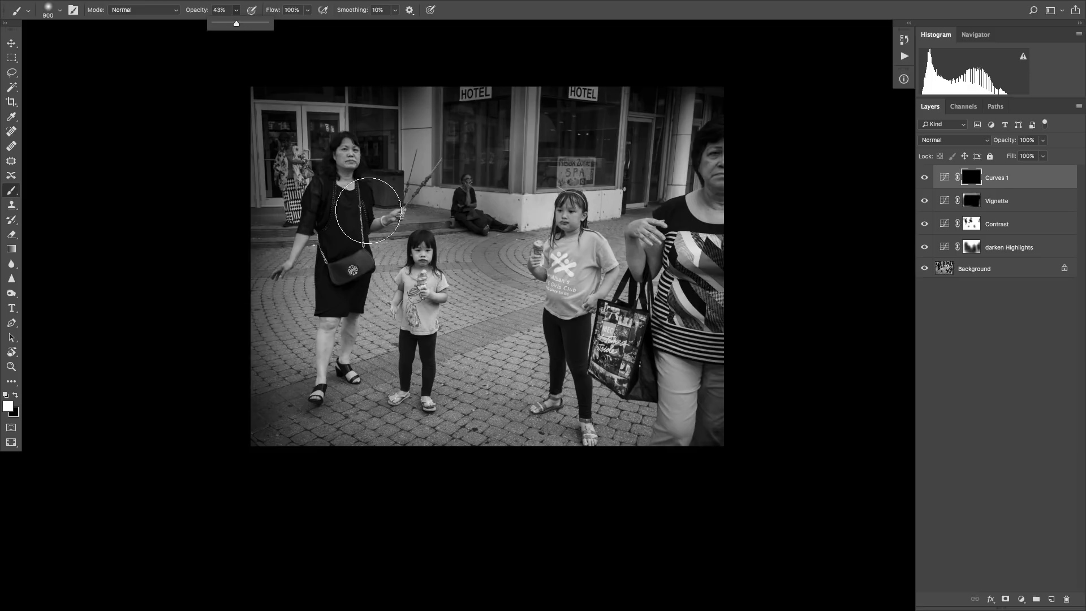
key("bracketleft")
key("bracketleft")
key("bracketleft")
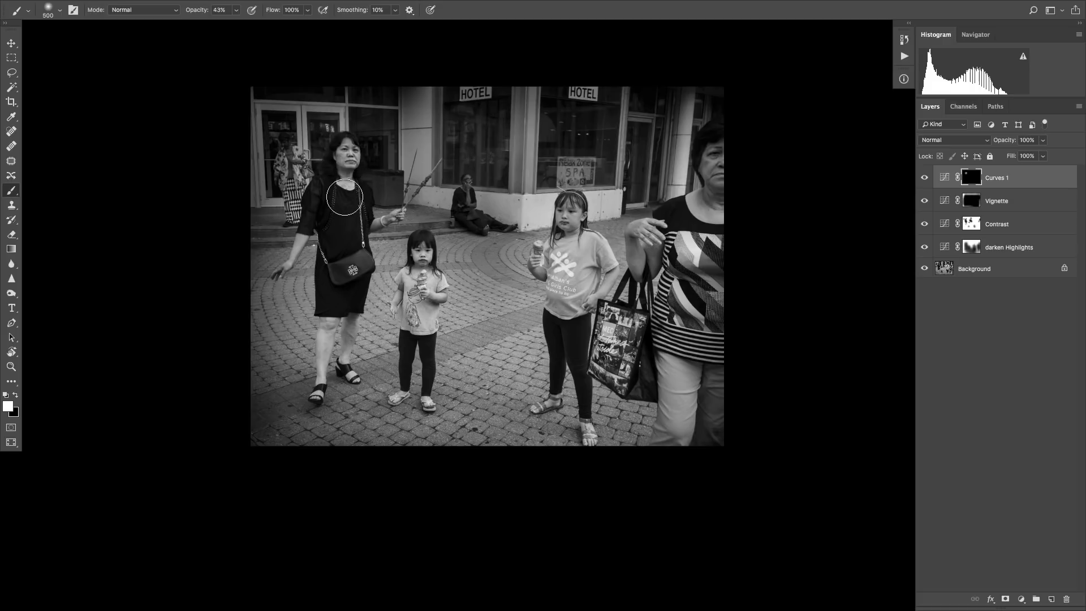
key("bracketleft")
key("bracketleft")
left_click_drag(421, 254, 424, 272)
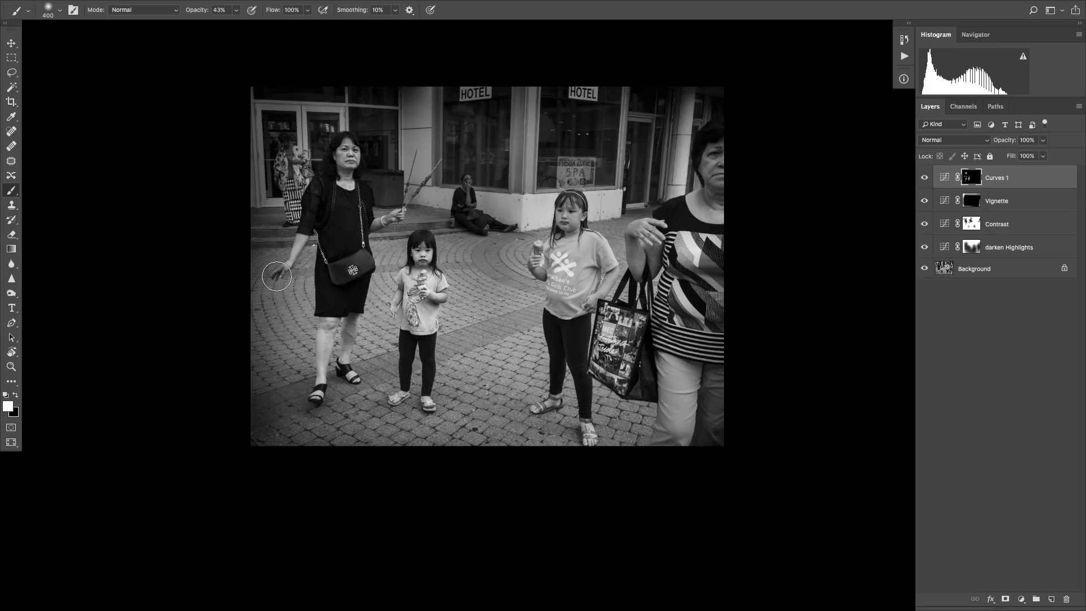
Step: Paint white on the mask over the people's skin and light clothing with varying brush sizes, ending at size 800
key("bracketleft")
key("bracketleft")
key("bracketleft")
key("bracketright")
key("bracketright")
key("bracketright")
key("bracketright")
key("bracketright")
key("bracketright")
key("bracketright")
key("bracketright")
key("bracketright")
key("bracketright")
key("bracketright")
key("bracketright")
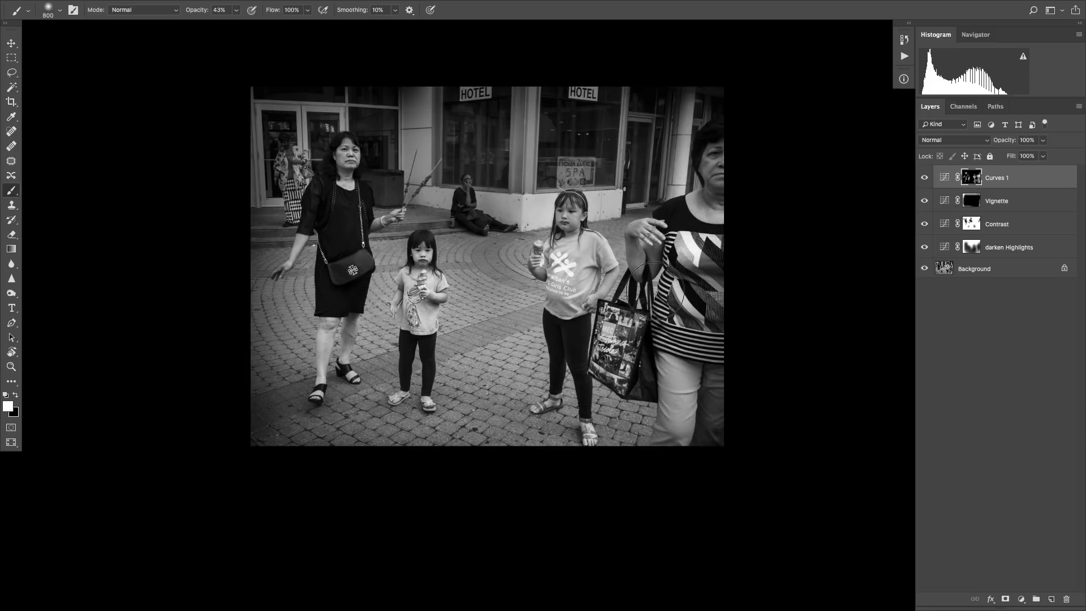
Step: Paint white on the mask over the brick pavement around the people, using a brush up to size 1500
key("bracketleft")
key("bracketleft")
key("bracketleft")
key("bracketleft")
key("bracketright")
key("bracketright")
key("bracketright")
key("bracketright")
key("bracketright")
key("bracketright")
key("bracketright")
key("bracketright")
key("bracketright")
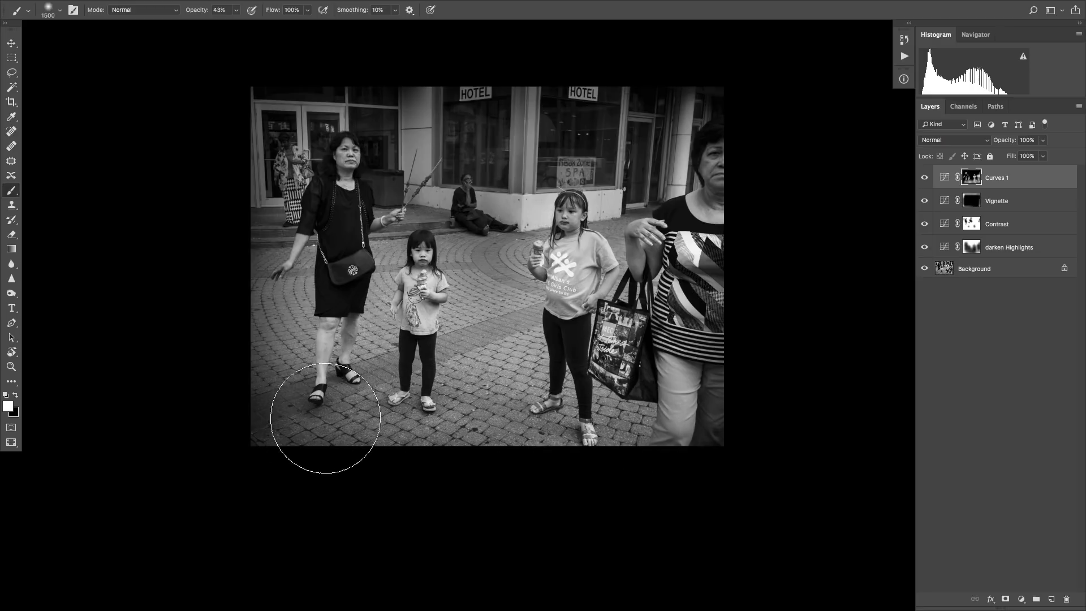
key("bracketleft")
key("bracketleft")
key("bracketleft")
key("bracketleft")
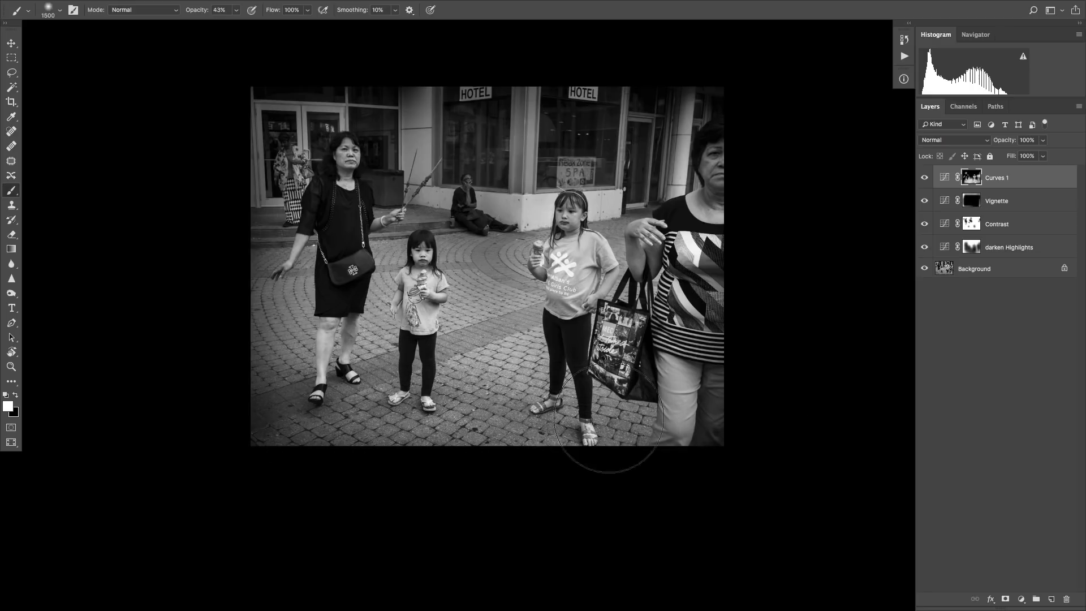
Step: Reduce the brush size to 250 and compare the enlarged photo with and without the new Curves layer
key("ctrl+plus")
left_click_drag(398, 281, 402, 259)
key("bracketleft")
key("bracketleft")
key("bracketleft")
key("bracketleft")
key("bracketleft")
key("bracketleft")
key("bracketleft")
key("bracketleft")
key("bracketleft")
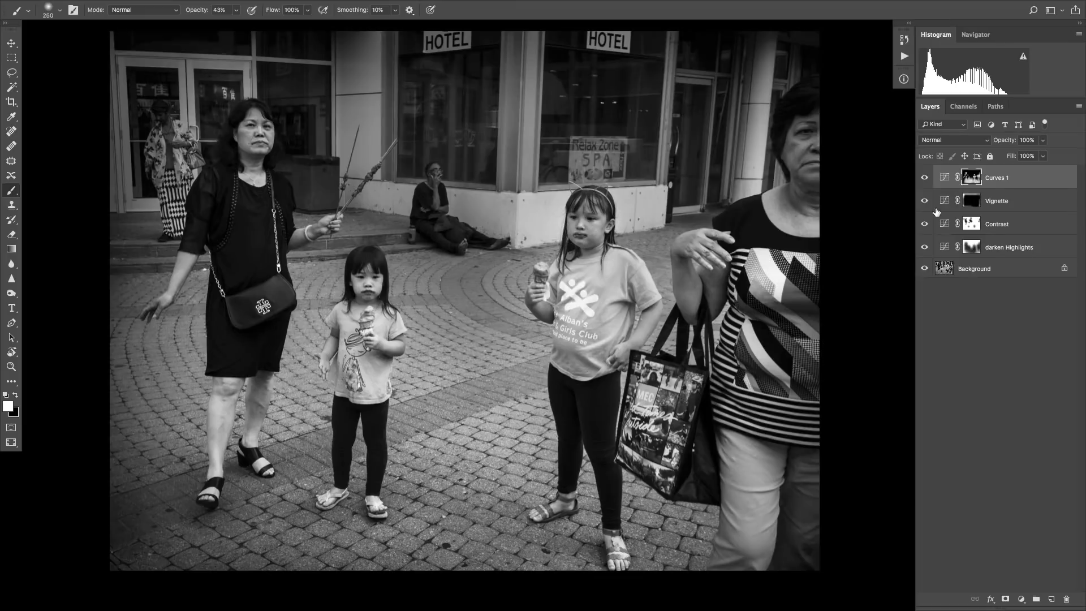
left_click(925, 179)
left_click(925, 179)
Step: Steepen the top Curves layer by lowering its midtone point, adding a point above it and moving the highlight point to 171/215
key("ctrl+minus")
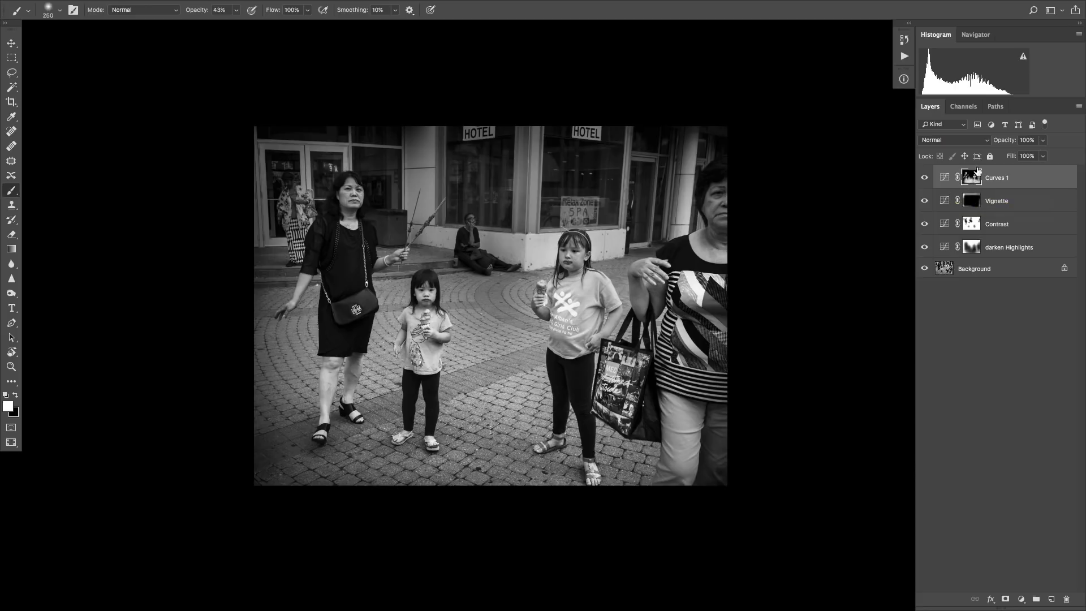
double_click(945, 179)
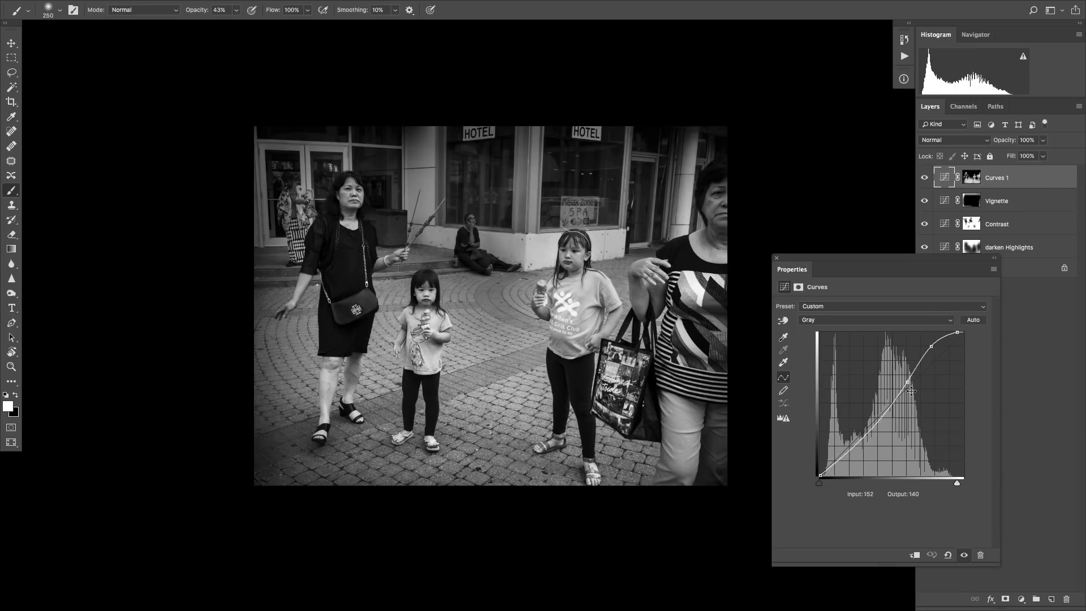
left_click_drag(908, 382, 880, 413)
left_click_drag(932, 347, 908, 364)
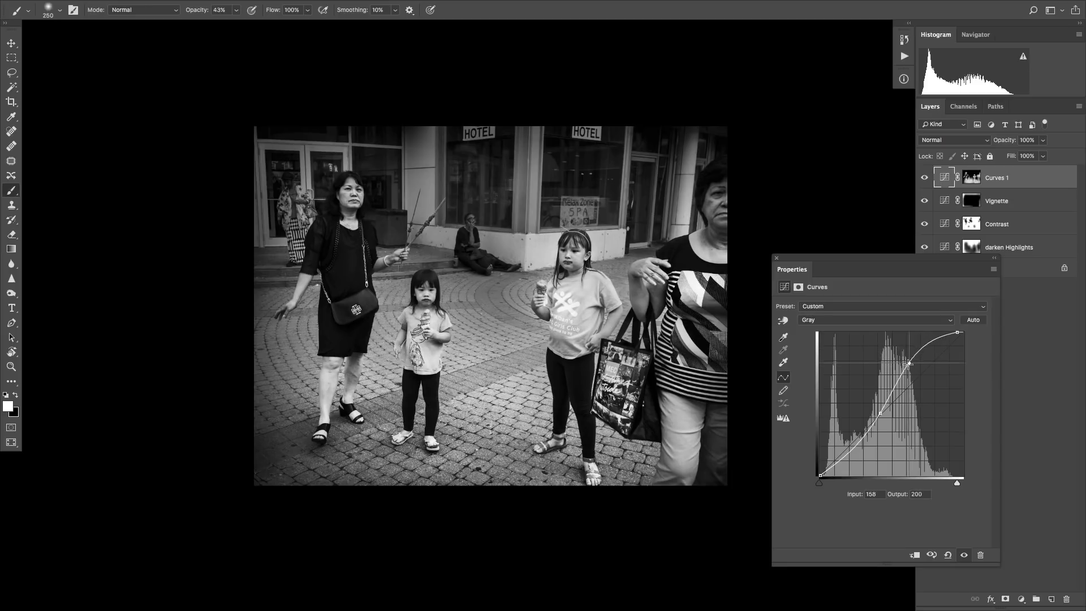
left_click(892, 389)
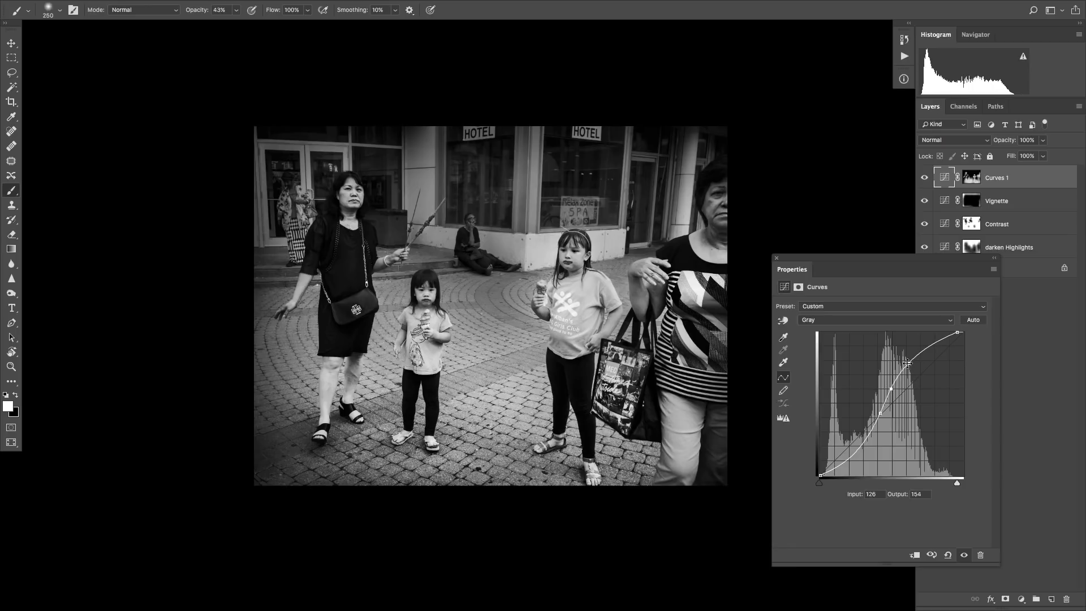
left_click_drag(908, 363, 917, 355)
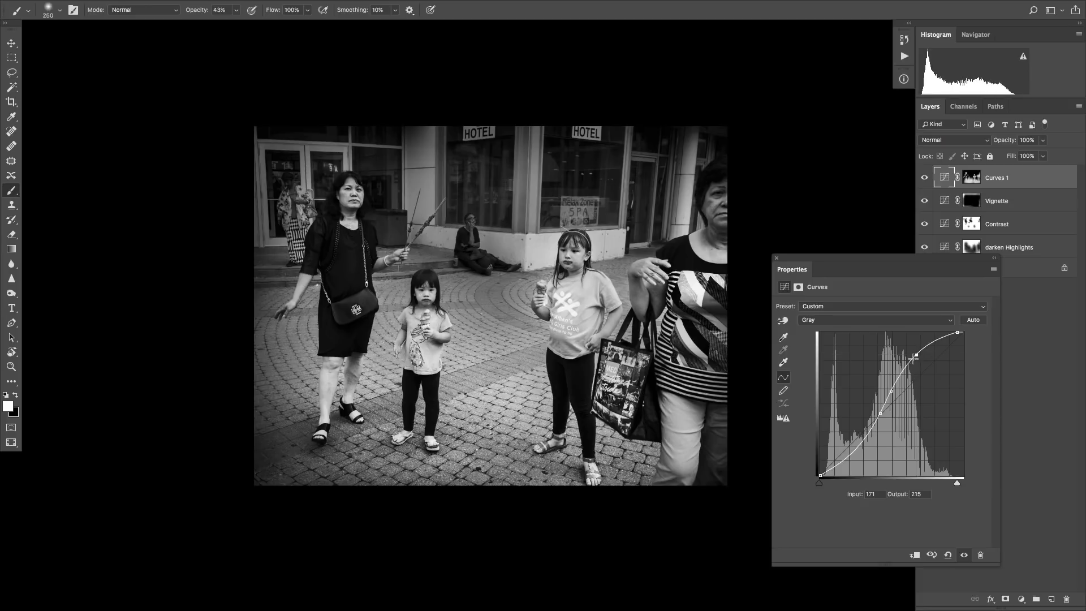
Step: Smooth the curve's lower section with an added shadow point and set the upper midtone point to 133/163
left_click_drag(871, 436, 892, 390)
left_click(857, 439)
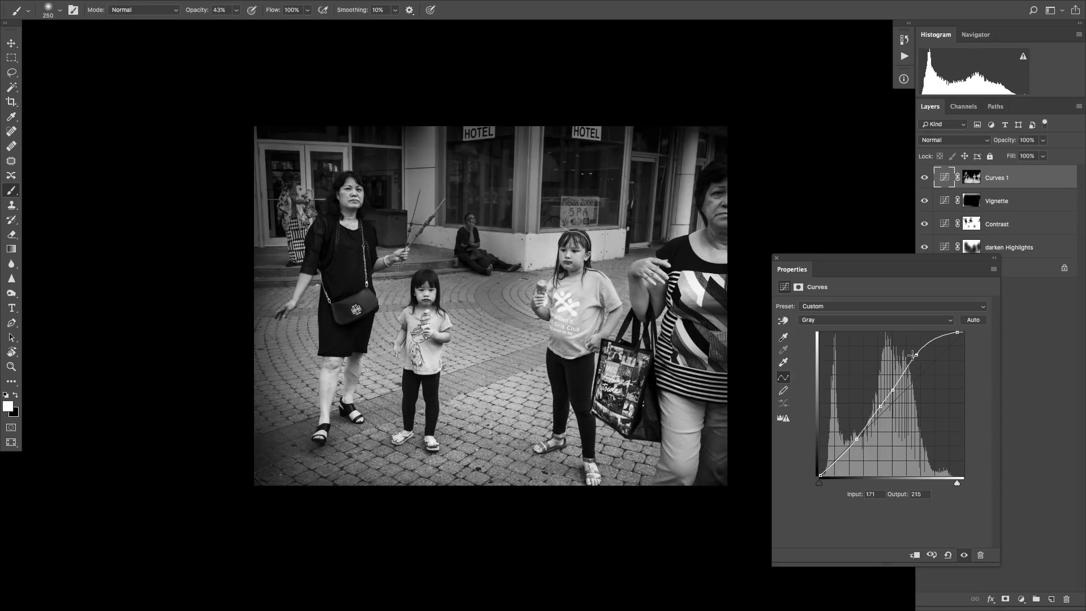
left_click_drag(912, 355, 913, 356)
left_click(893, 386)
left_click_drag(895, 385, 895, 384)
Step: Compare the photo with and without the top Curves layer's adjustment, keeping the layer visible and closing its curve settings
left_click(924, 179)
left_click(924, 179)
left_click(924, 180)
left_click(924, 179)
left_click(924, 179)
left_click(924, 180)
left_click_drag(866, 262, 875, 271)
left_click(925, 179)
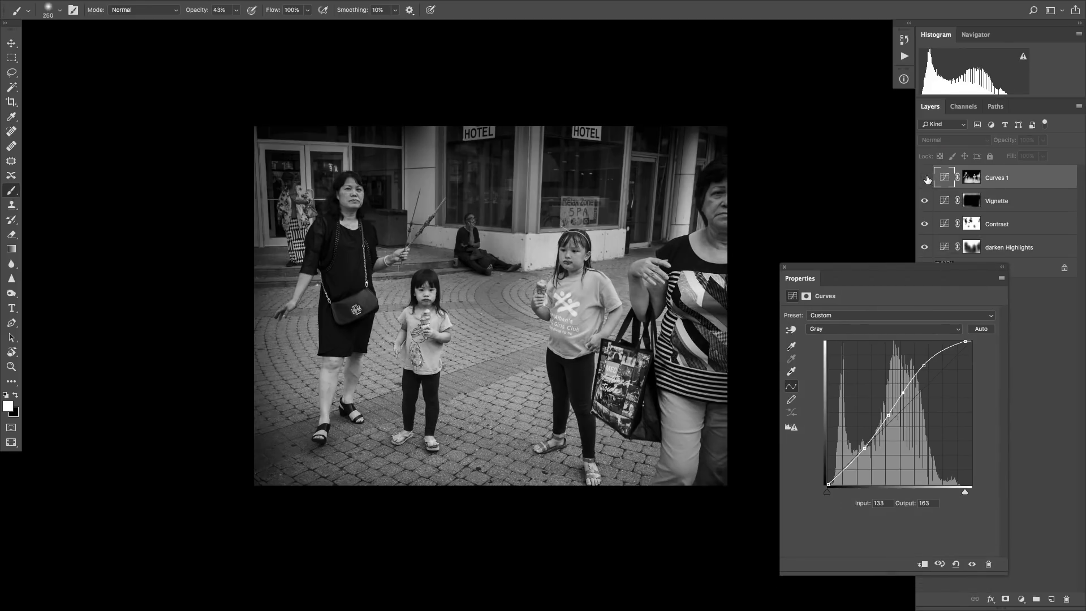
left_click(925, 178)
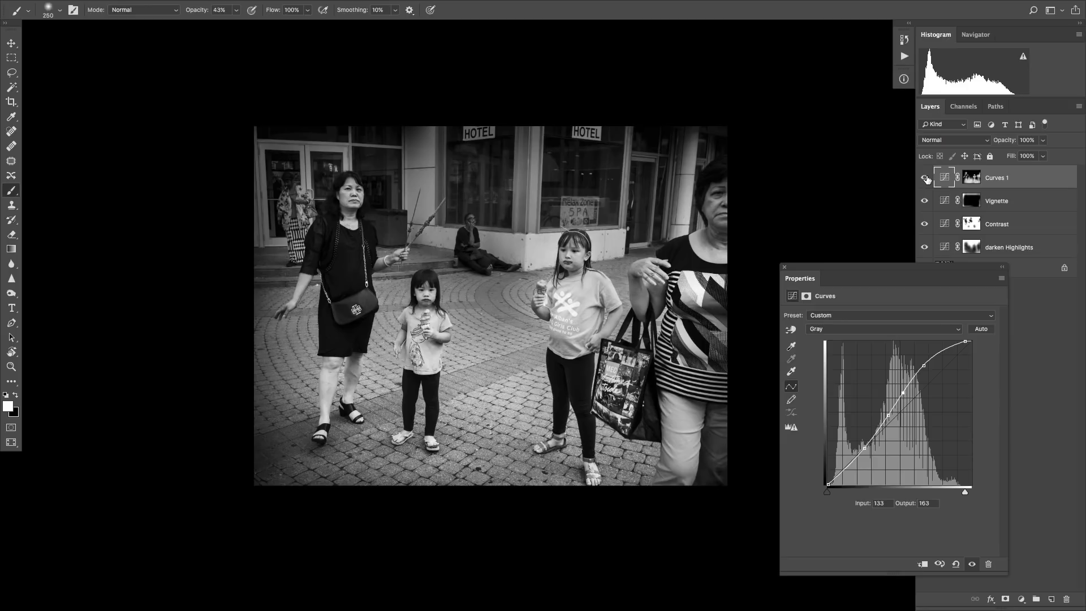
left_click(925, 178)
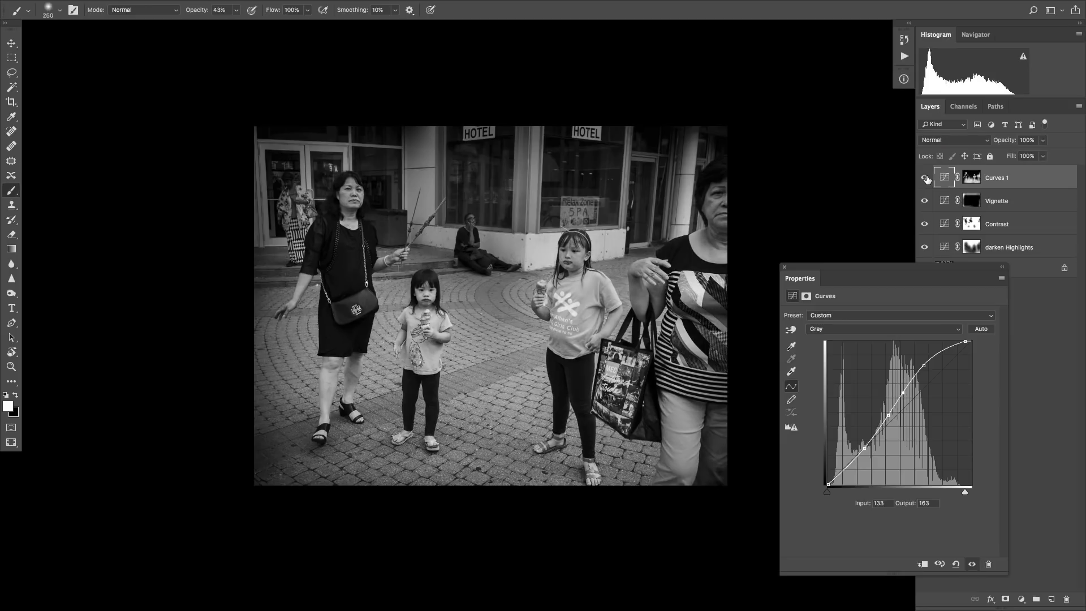
left_click(926, 178)
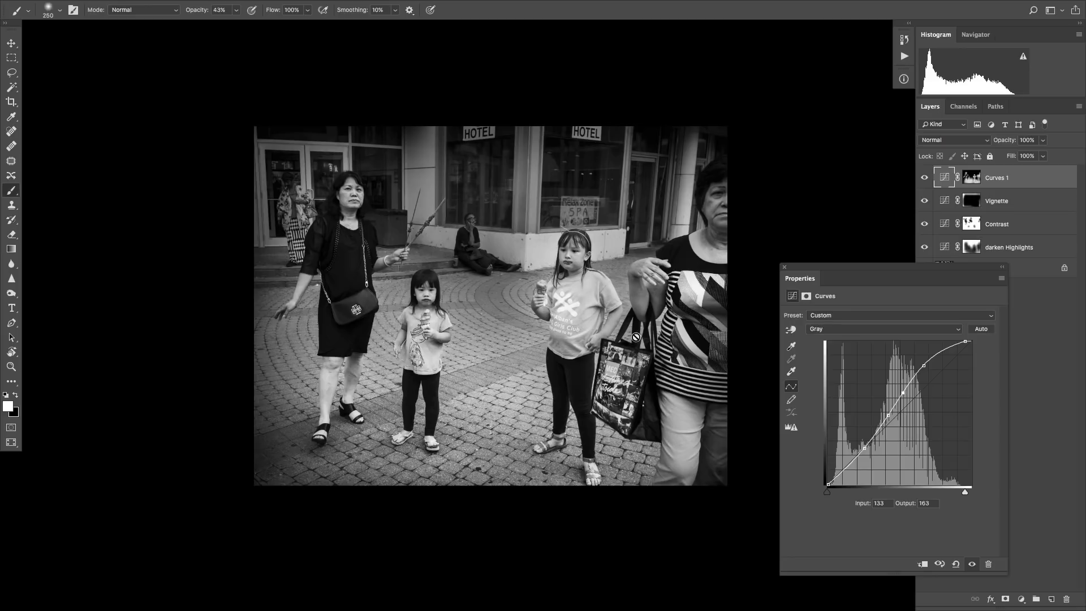
left_click(784, 267)
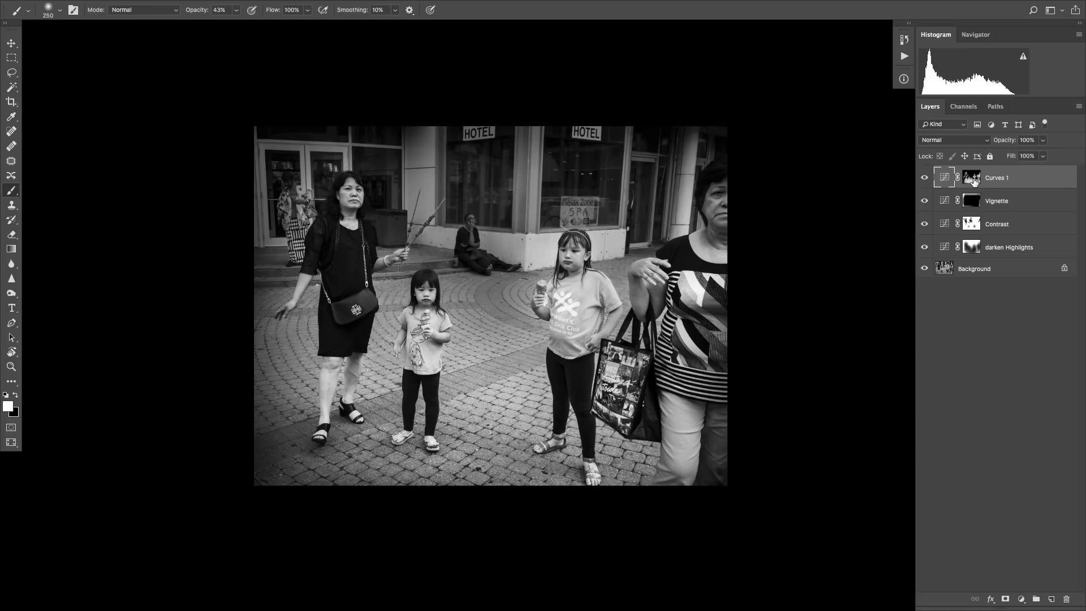
Step: Paint black at 20% opacity on the Curves 1 mask over the small girl and the woman in the black dress
left_click(16, 396)
key("bracketright")
key("bracketright")
key("bracketright")
key("bracketright")
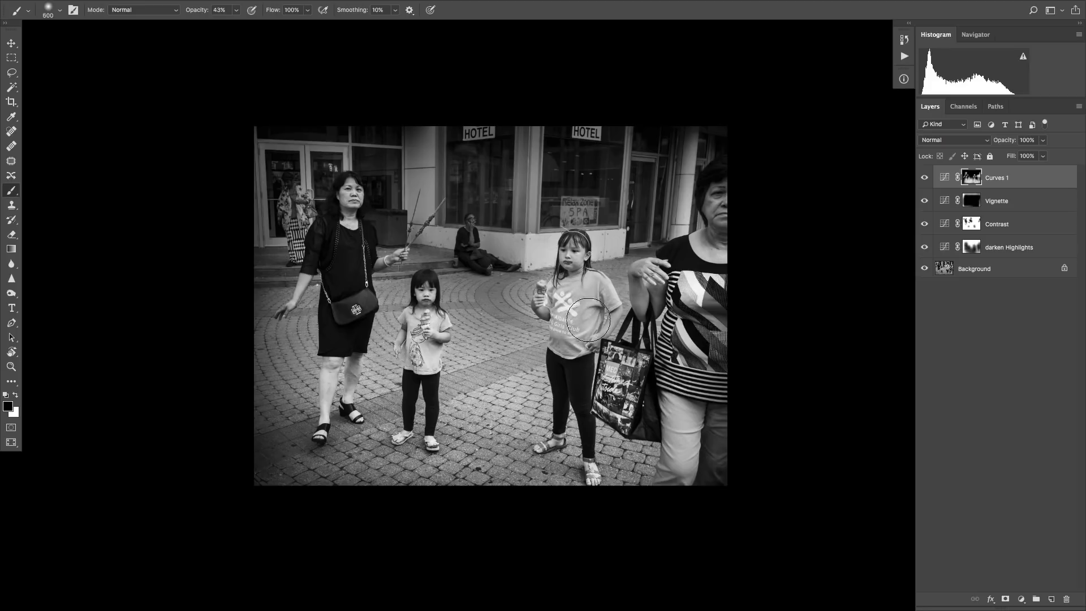
key("bracketleft")
key("bracketleft")
key("bracketleft")
key("2")
mouse_move(417, 331)
left_mouse_down()
mouse_move(411, 352)
mouse_move(428, 339)
mouse_move(427, 319)
mouse_move(435, 338)
mouse_move(418, 358)
mouse_move(396, 439)
mouse_move(431, 442)
left_mouse_up()
mouse_move(330, 423)
left_mouse_down()
mouse_move(357, 420)
mouse_move(354, 364)
mouse_move(329, 298)
mouse_move(306, 290)
mouse_move(382, 281)
mouse_move(400, 252)
mouse_move(380, 275)
mouse_move(376, 458)
mouse_move(338, 377)
mouse_move(335, 423)
mouse_move(343, 227)
mouse_move(354, 235)
mouse_move(342, 202)
mouse_move(358, 185)
left_mouse_up()
Step: Reduce the brush size to 200 and paint black on the mask over the striped-top woman's hand and face and the older girl's face
key("bracketleft")
key("bracketleft")
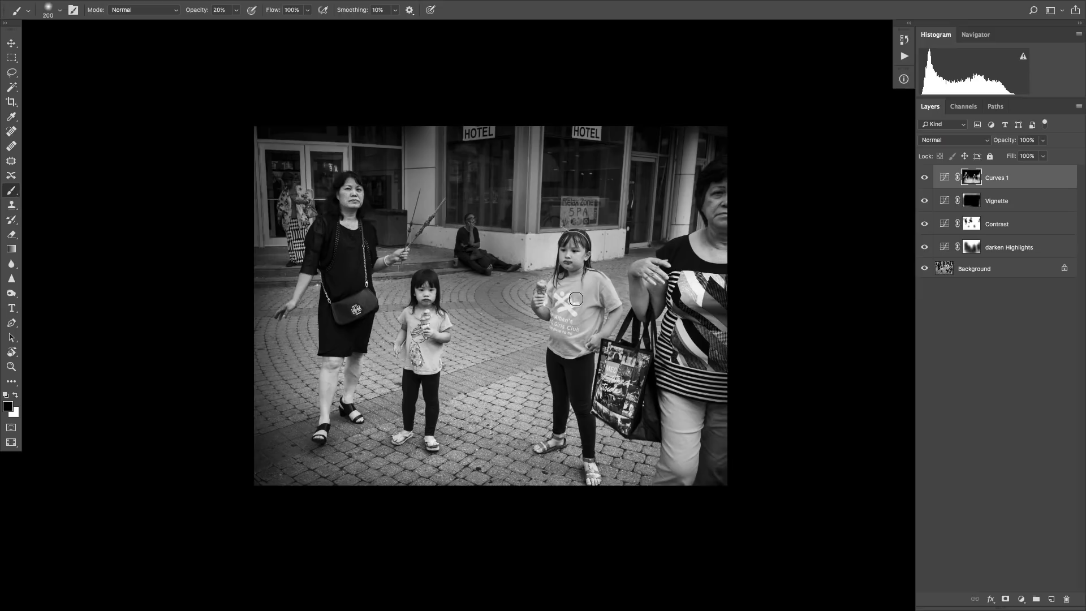
left_click_drag(650, 243, 694, 192)
mouse_move(574, 277)
left_mouse_down()
mouse_move(587, 277)
mouse_move(555, 282)
mouse_move(550, 249)
left_mouse_up()
Step: On the darken Highlights curve, try the upper point at 174/109, undo that, and set the shadow point to 66/56
left_click(926, 248)
left_click(927, 249)
double_click(944, 248)
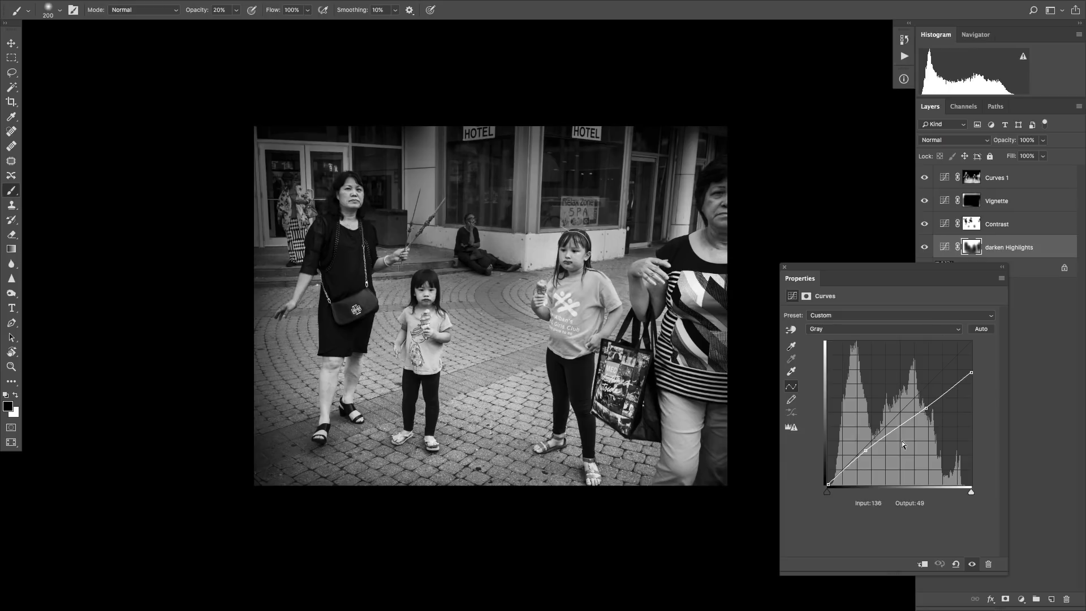
left_click_drag(926, 408, 925, 425)
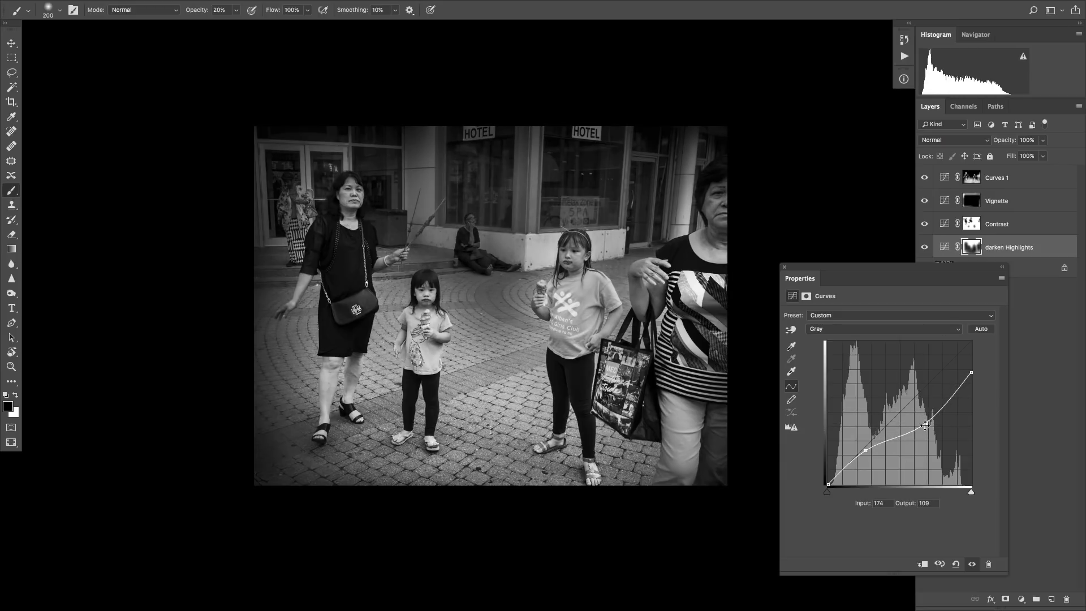
key("ctrl+z")
left_click(866, 453)
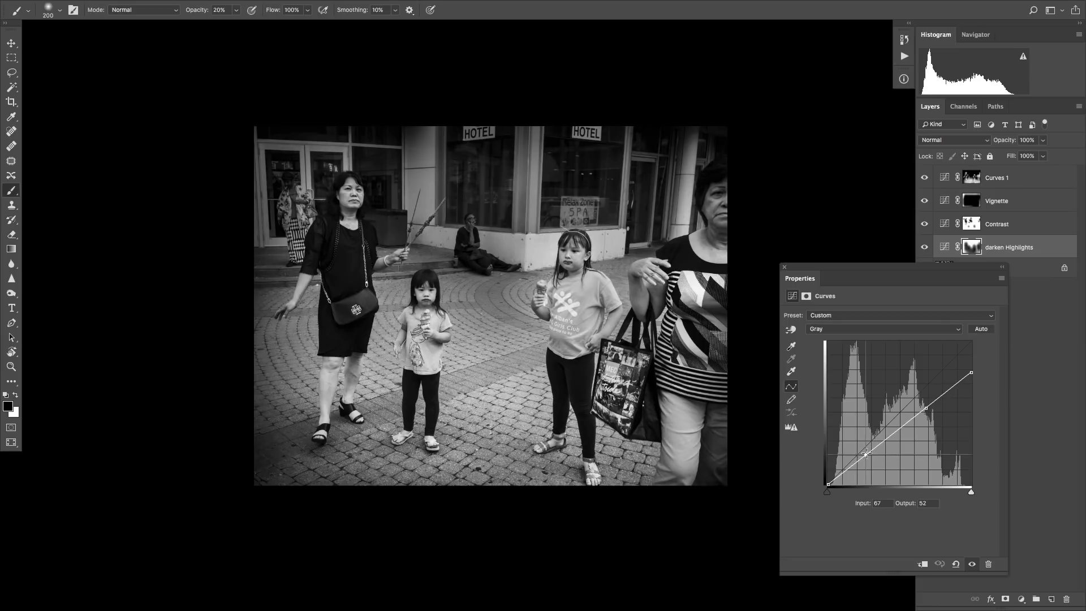
left_click_drag(866, 453, 865, 451)
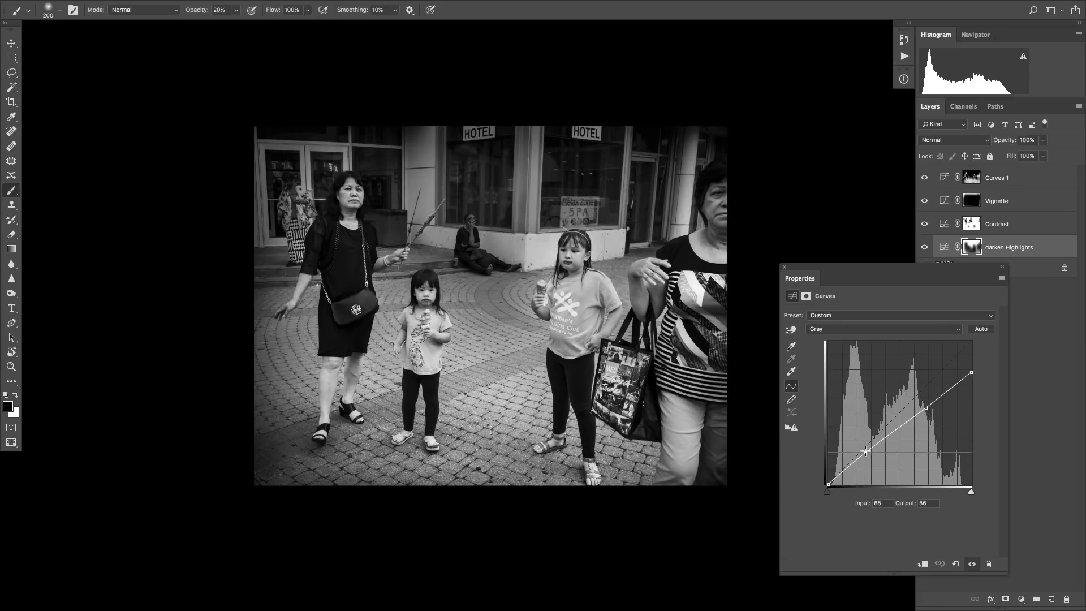
left_click(785, 267)
Step: Compare the photo with and without the Contrast layer and the Curves 1 layer
left_click(924, 224)
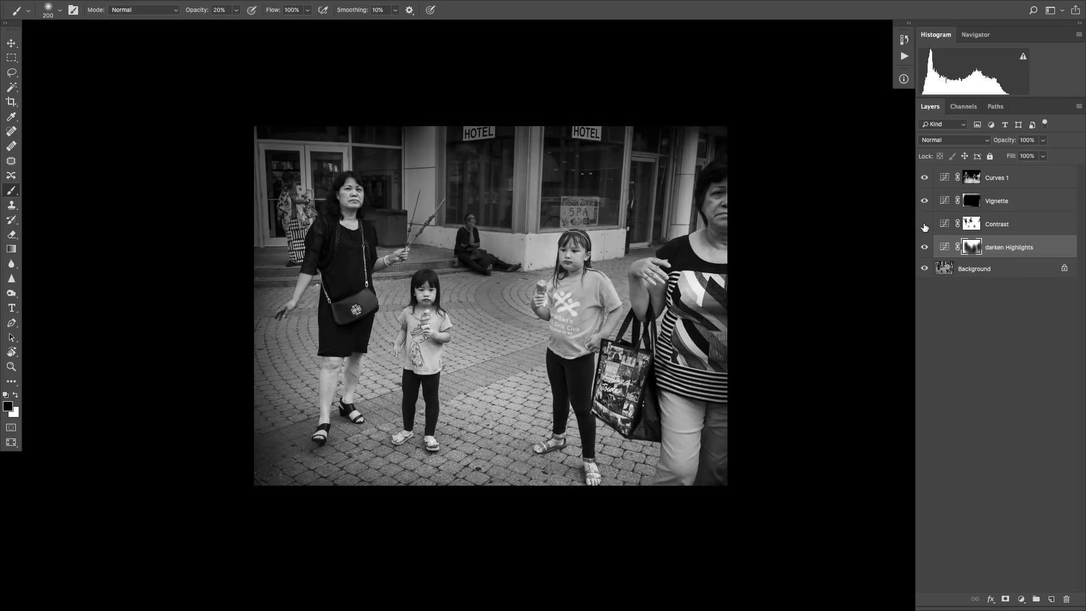
left_click(924, 225)
left_click(924, 224)
left_click(925, 225)
left_click(926, 179)
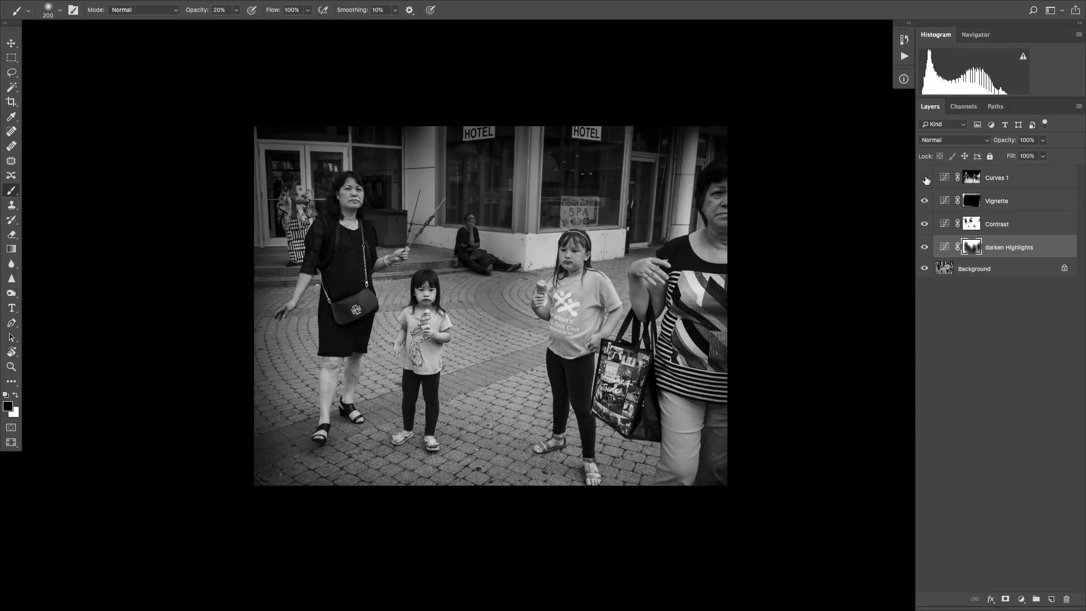
left_click(925, 178)
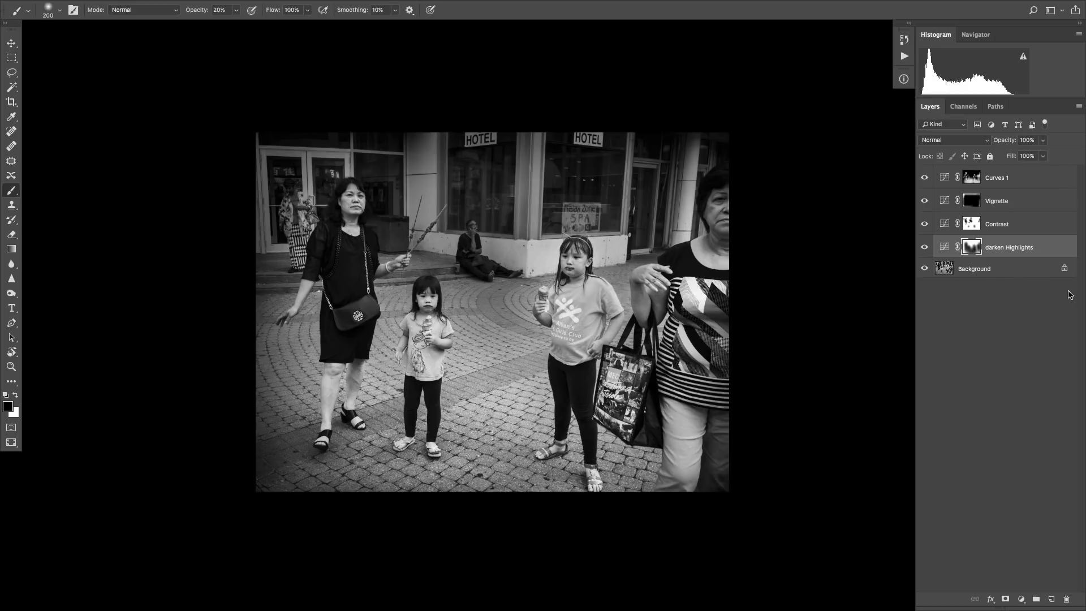
Step: Stamp all the layers into a new merged layer on top and name it Comp
left_click(998, 179)
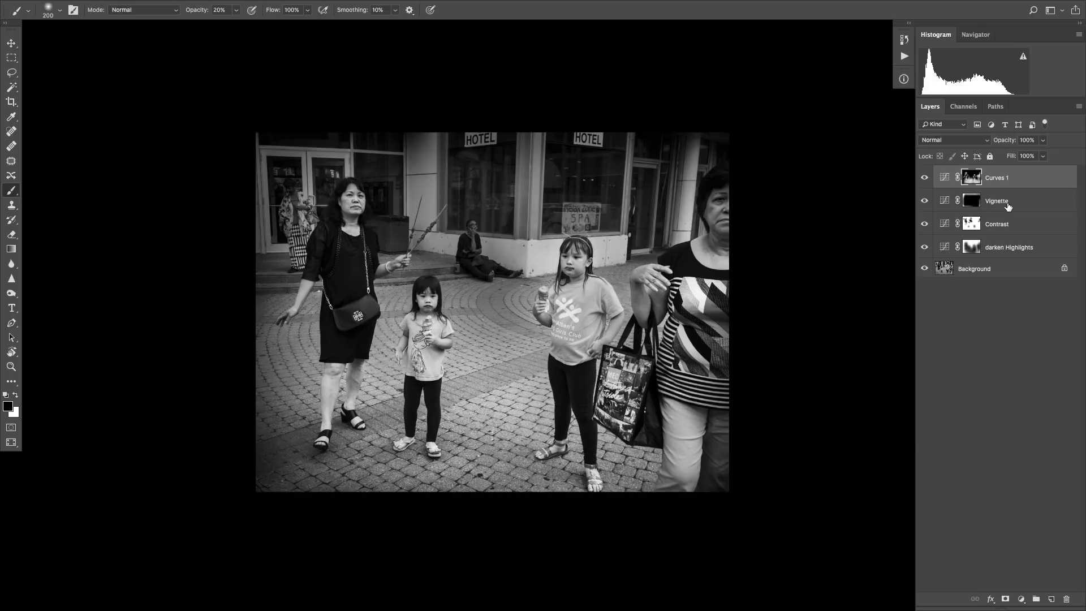
left_click(989, 271, "shift")
key("x")
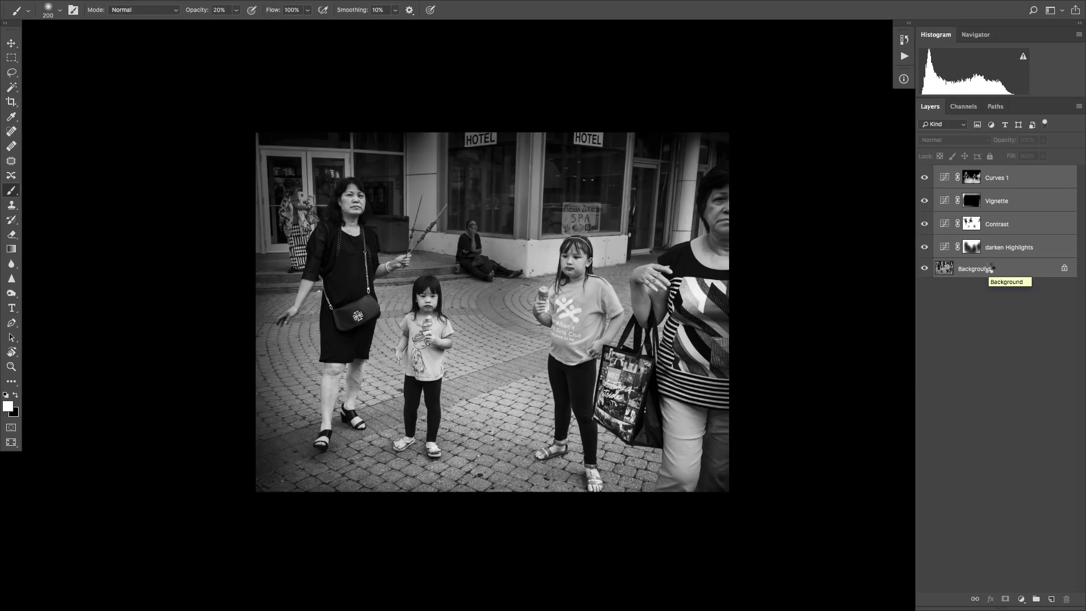
key("super+alt+shift+e")
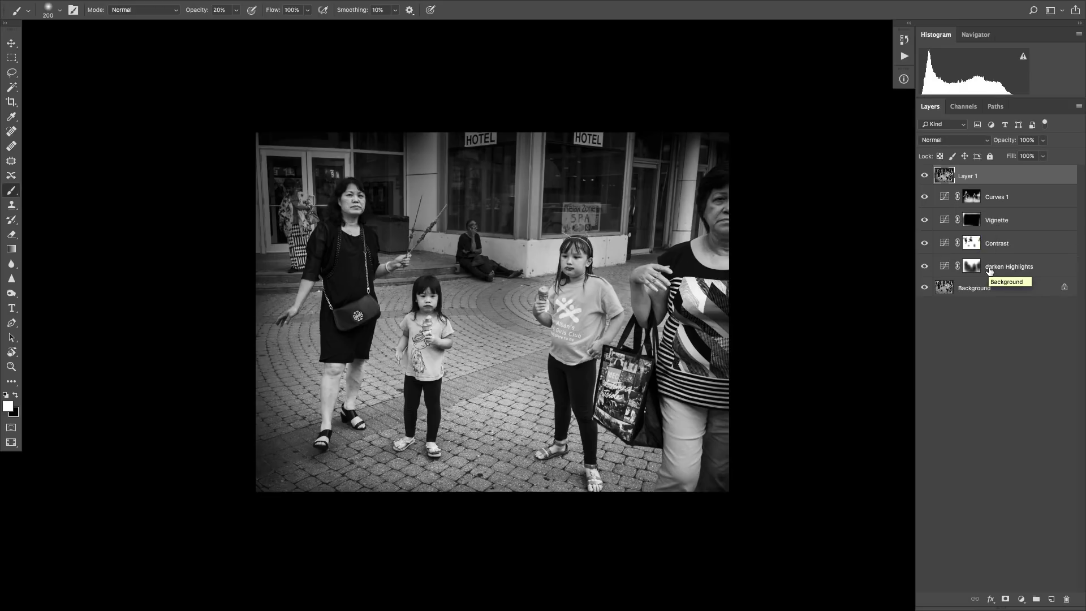
double_click(969, 176)
type("Comp")
left_click(1017, 399)
Step: Group the Comp layer with the four Curves layers and name the group edits
left_click(948, 176)
left_click(946, 268, "shift")
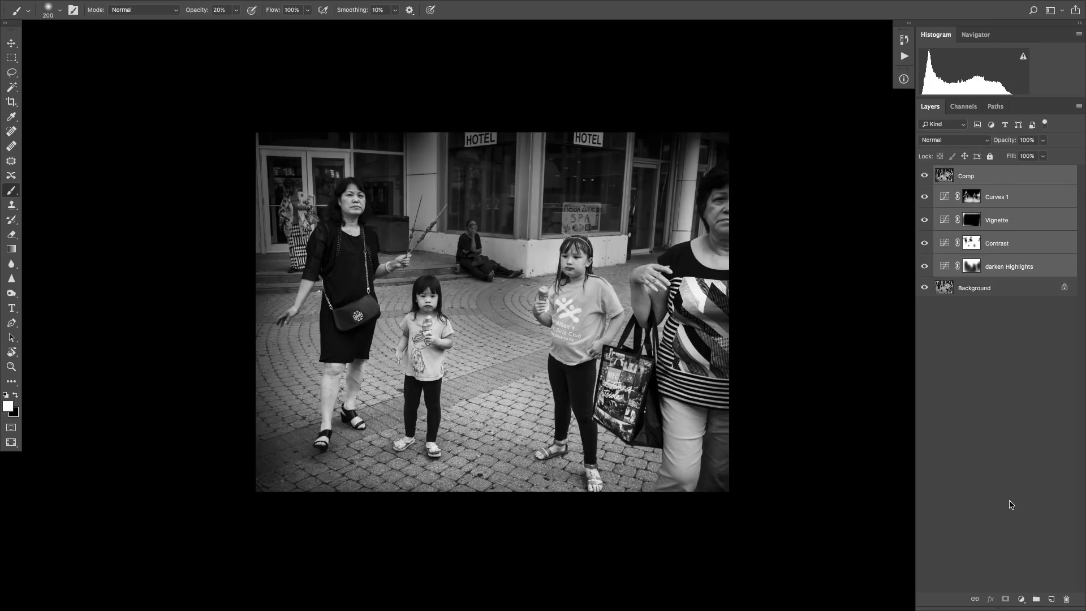
key("ctrl+g")
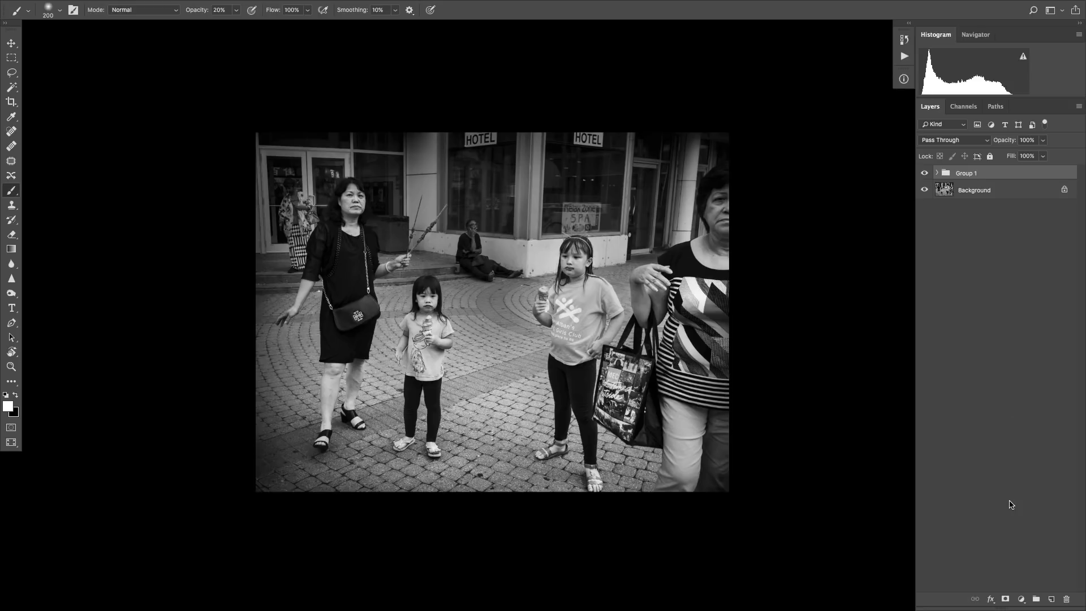
double_click(965, 175)
type("edits")
left_click(1013, 311)
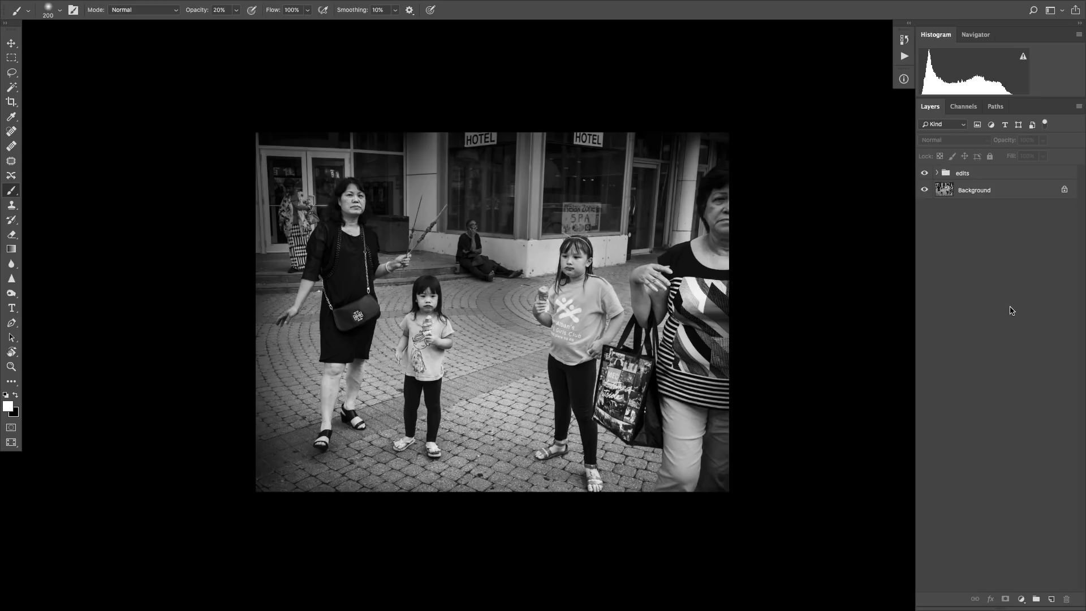
Step: Examine the enlarged photo and the edits group's contents, and compare the image with and without the group
key("super+equal")
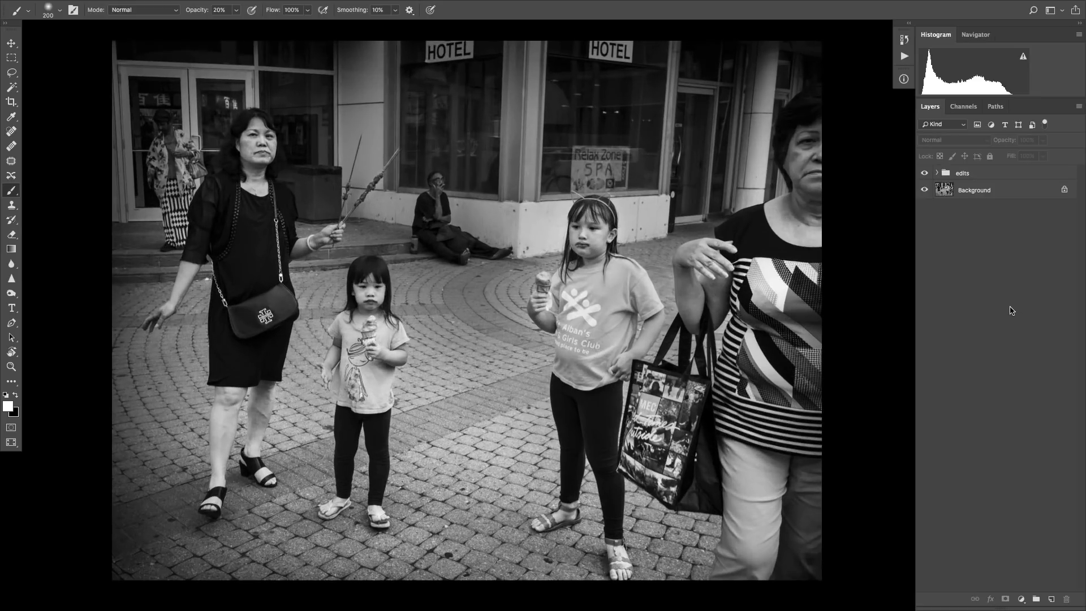
left_click_drag(696, 252, 706, 251)
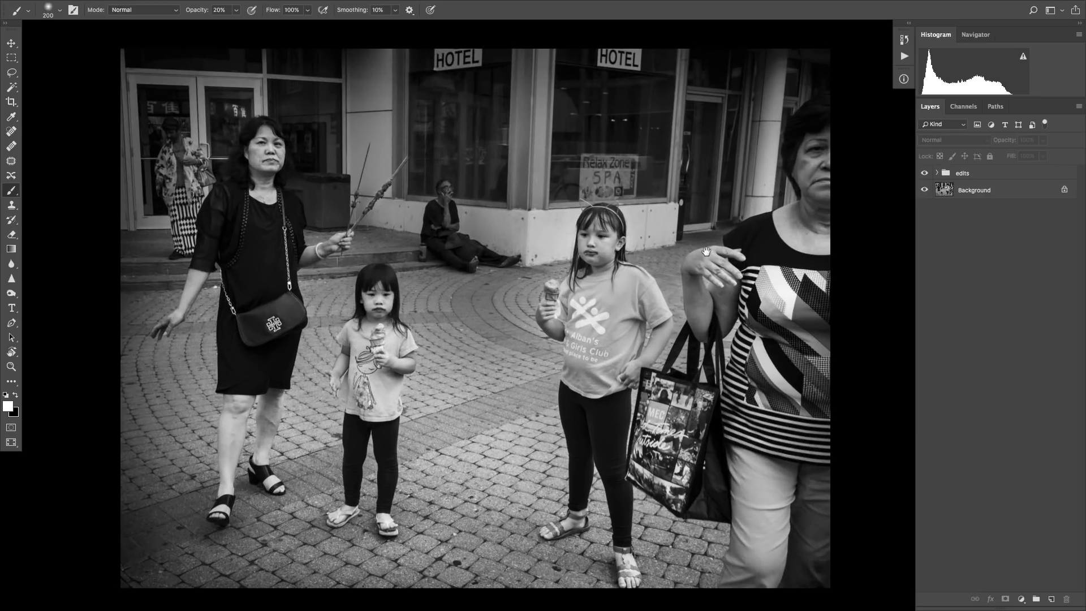
left_click(938, 173)
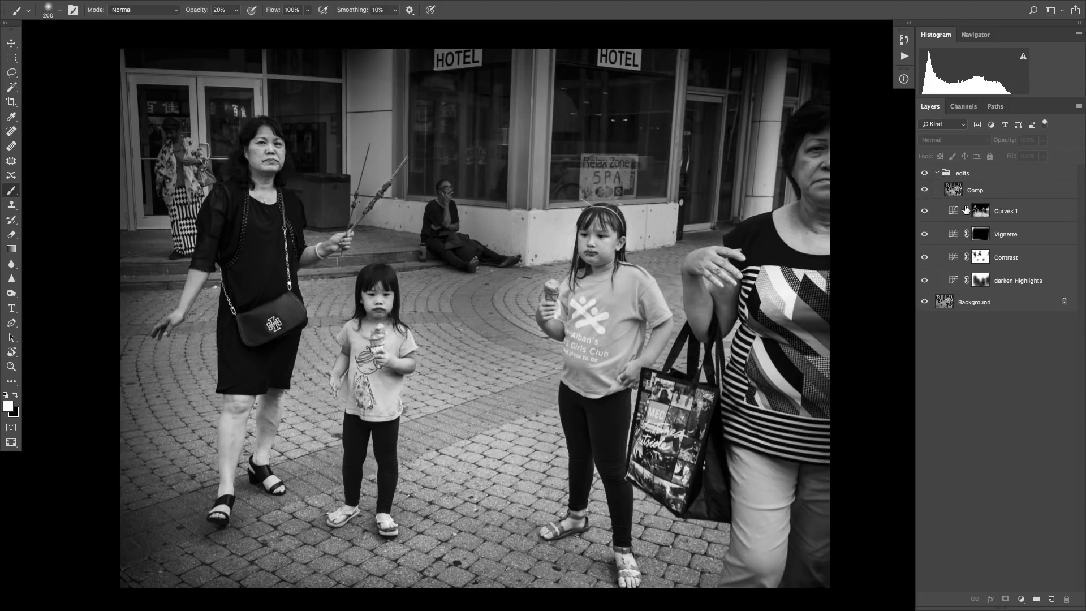
left_click(938, 174)
left_click(927, 174)
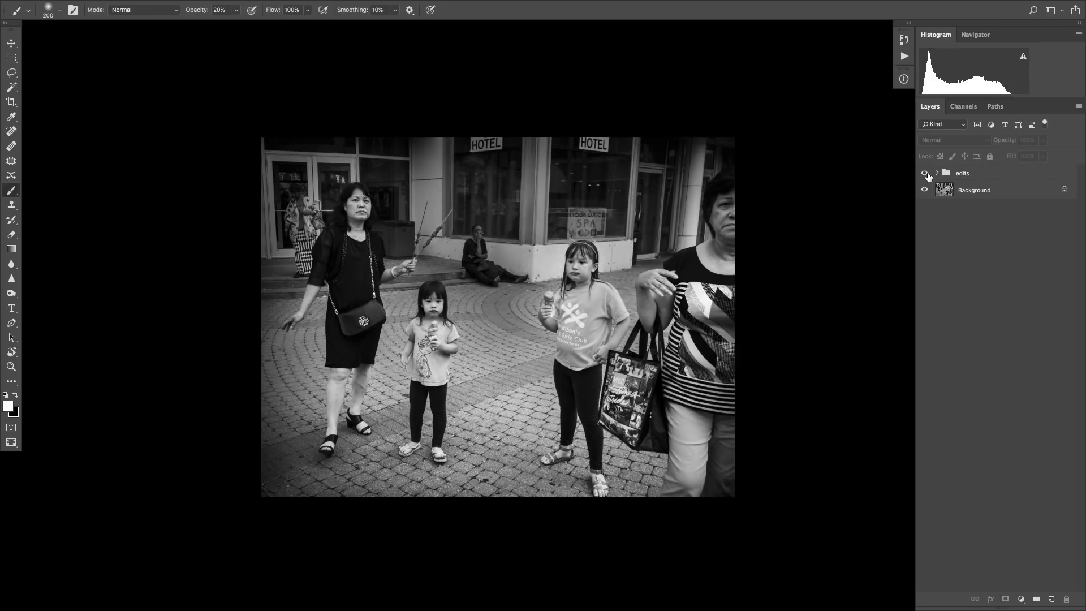
left_click(924, 174)
left_click(924, 175)
left_click(924, 174)
left_click(924, 174)
Step: Select the Comp layer inside the edits group and choose the Burn tool with its exposure set to 10%
left_click(937, 173)
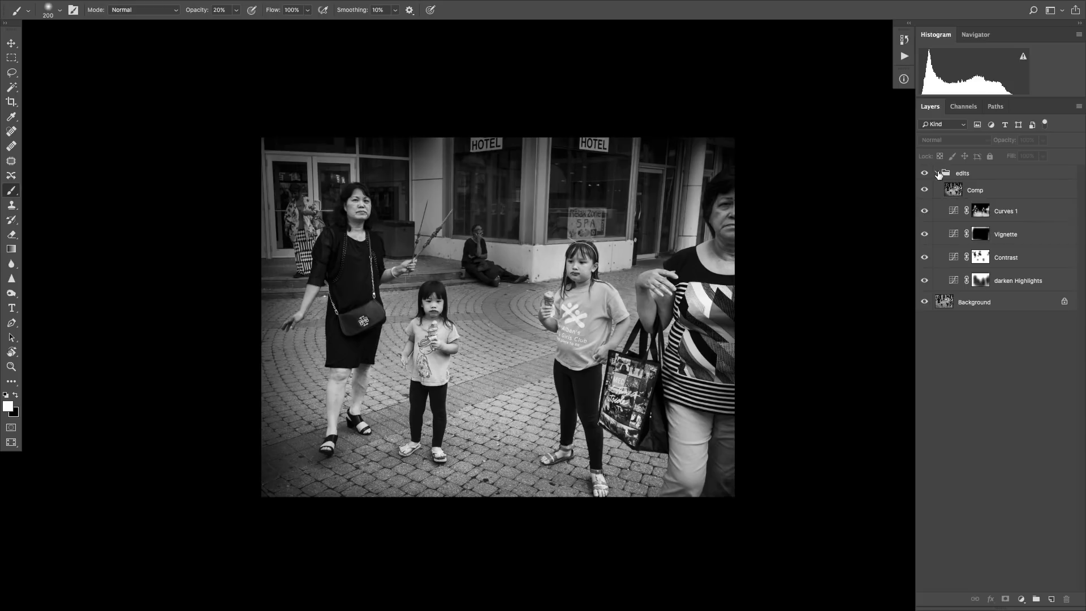
left_click(954, 192)
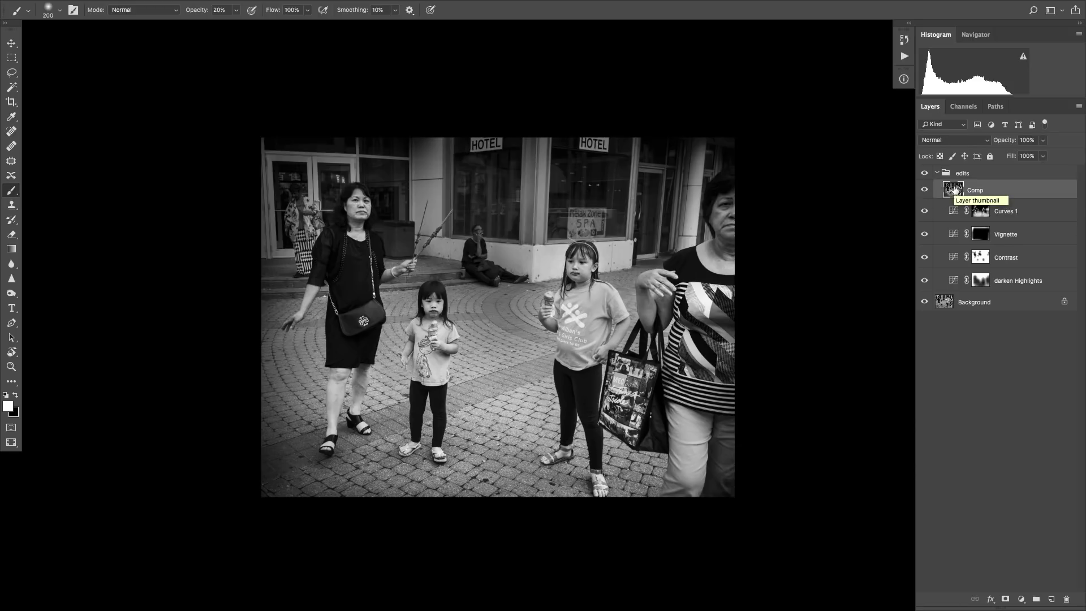
left_click(12, 297)
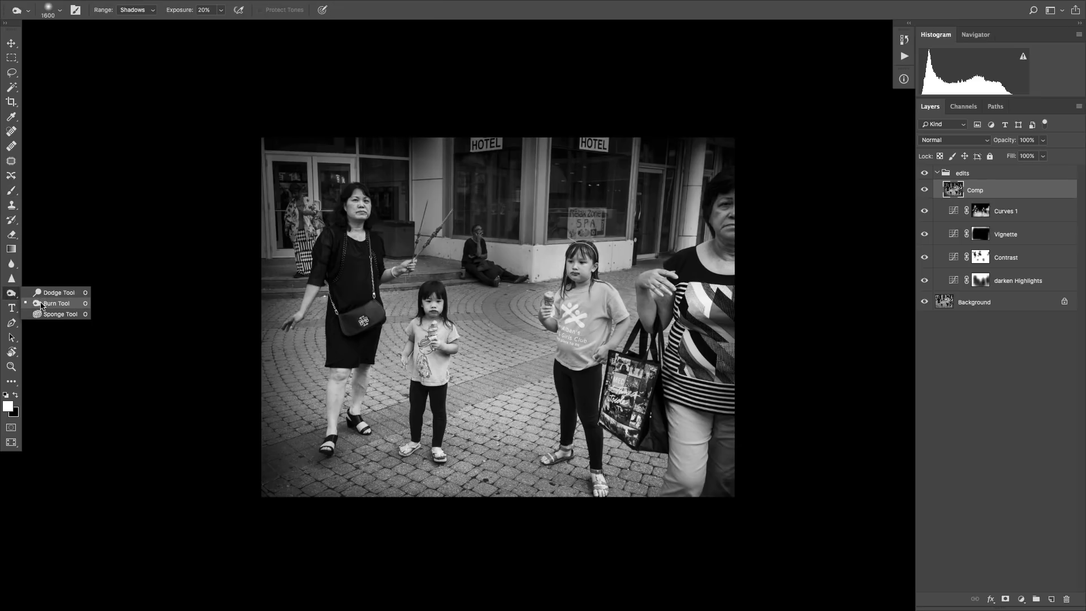
left_click(41, 306)
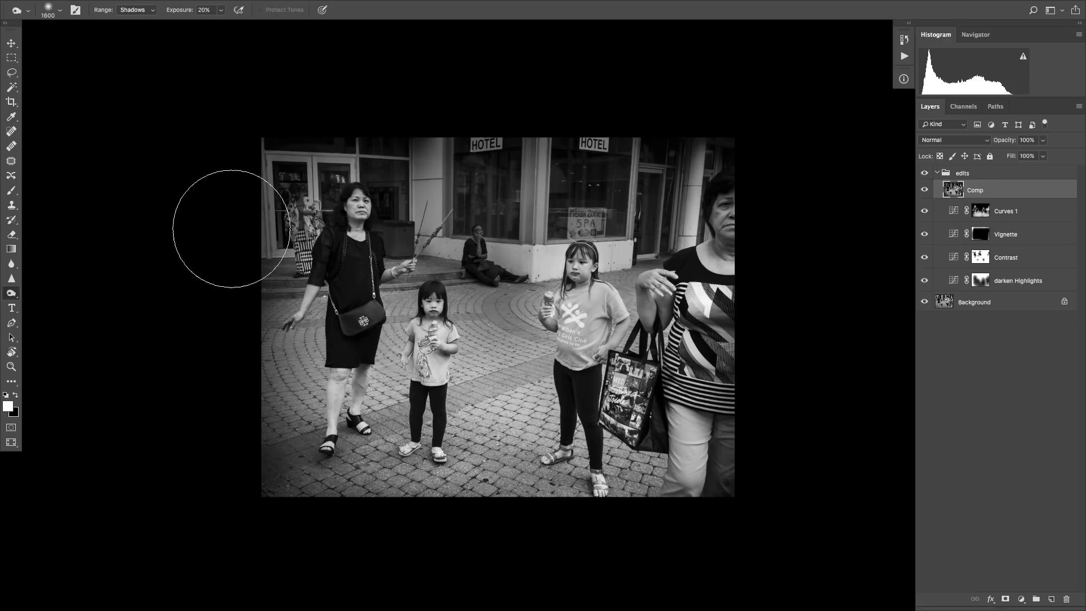
left_click(222, 10)
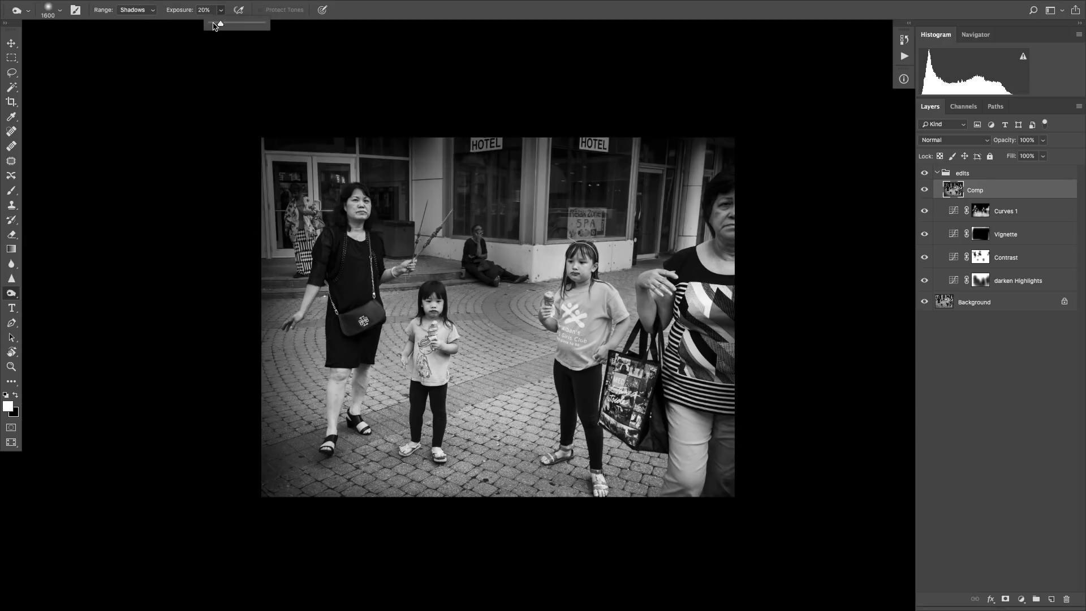
left_click_drag(214, 26, 218, 26)
Step: Reduce the Burn brush size to 800 and darken the shadows along the photo's outer edges on the Comp layer
key("bracketleft")
key("bracketleft")
key("bracketleft")
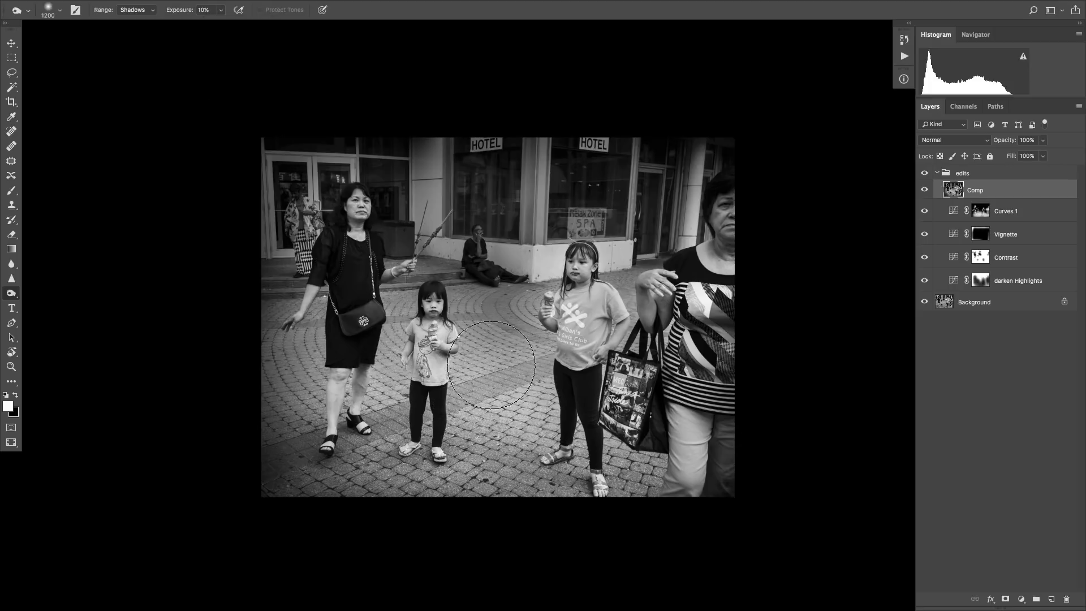
key("bracketleft")
key("bracketleft")
key("bracketleft")
key("bracketleft")
key("bracketleft")
key("bracketleft")
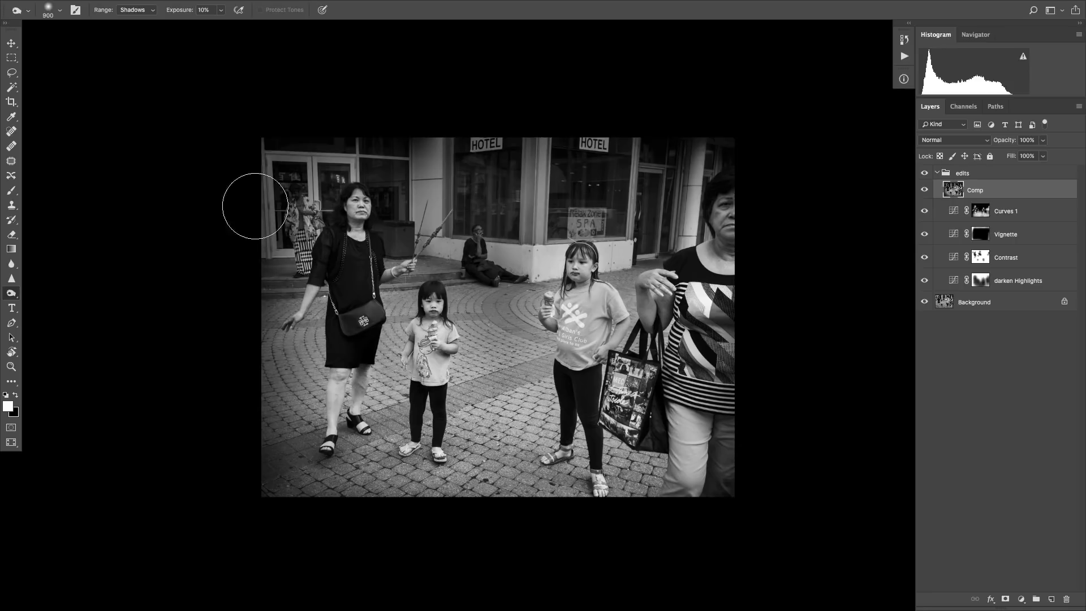
left_click_drag(529, 471, 229, 488)
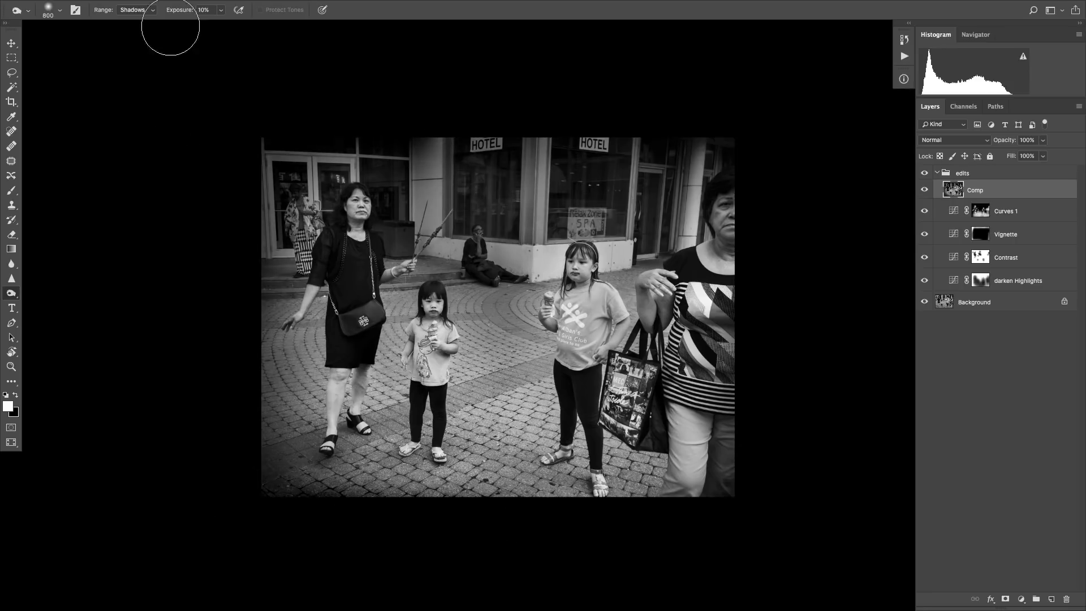
Step: Raise the Burn exposure to 14% and darken the photo's edges and corners further, enlarging the brush to 1100
left_click_drag(221, 9, 226, 26)
left_click_drag(218, 271, 434, 529)
key("bracketright")
key("bracketright")
key("bracketright")
key("bracketright")
key("bracketright")
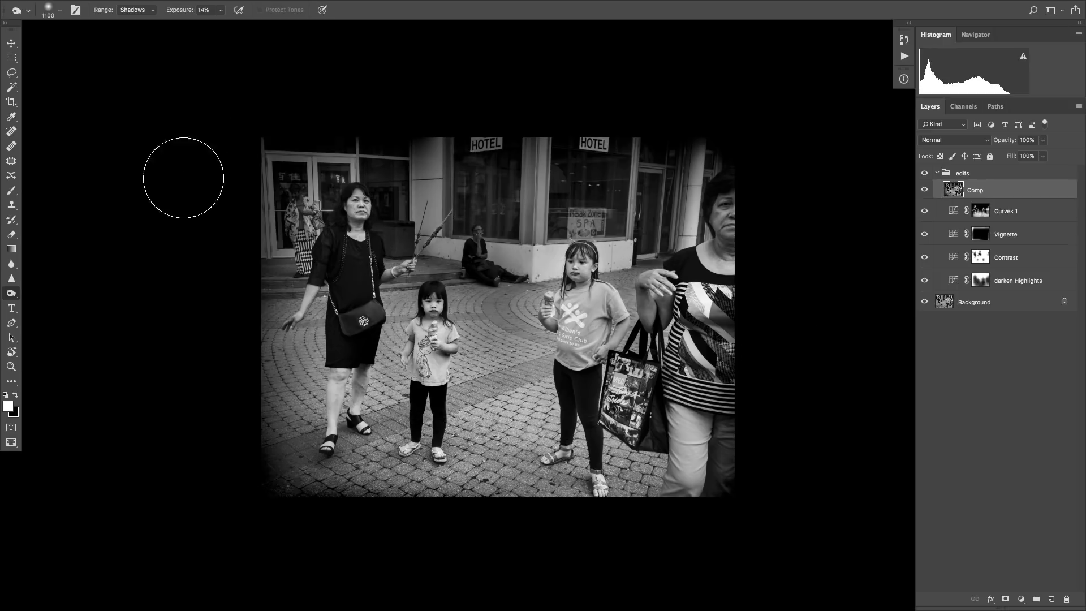
Step: Choose the Dodge tool, set its exposure to 12%, and brighten the highlights on the older girl's face on the Comp layer
right_click(9, 295)
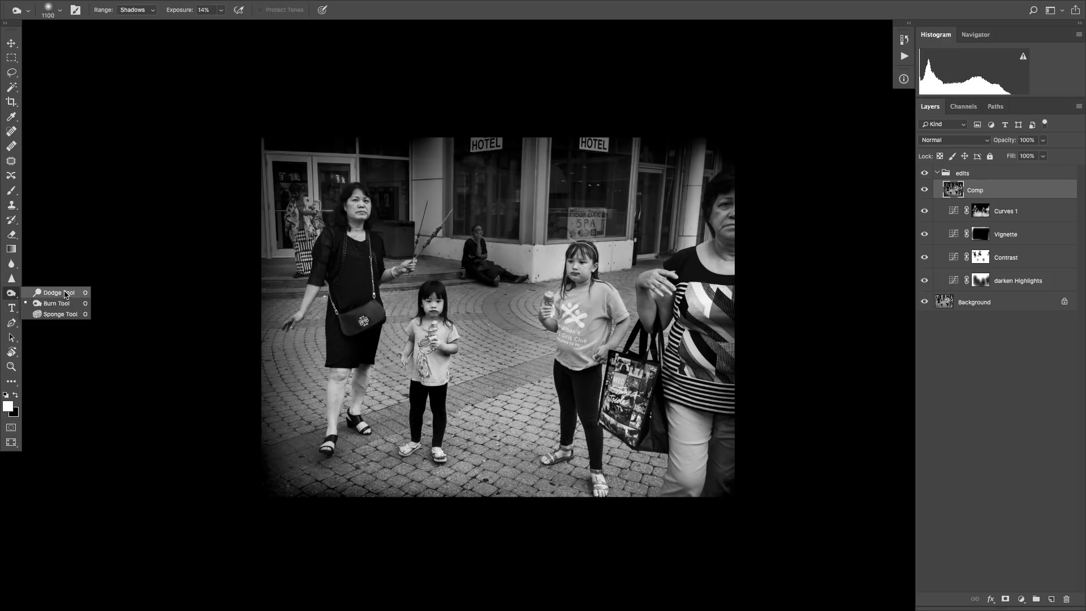
left_click(65, 294)
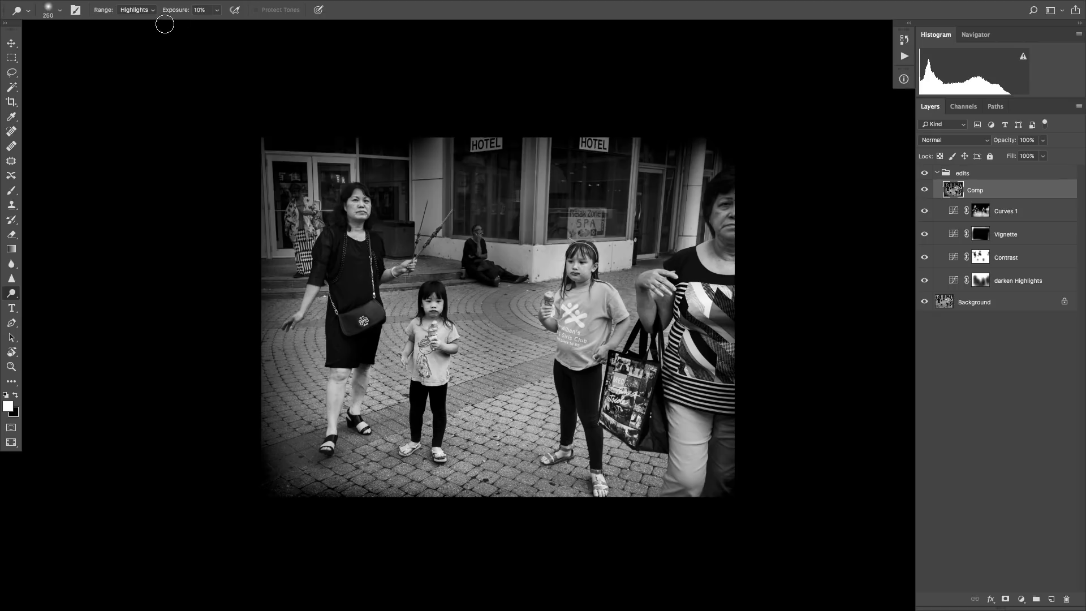
left_click(217, 11)
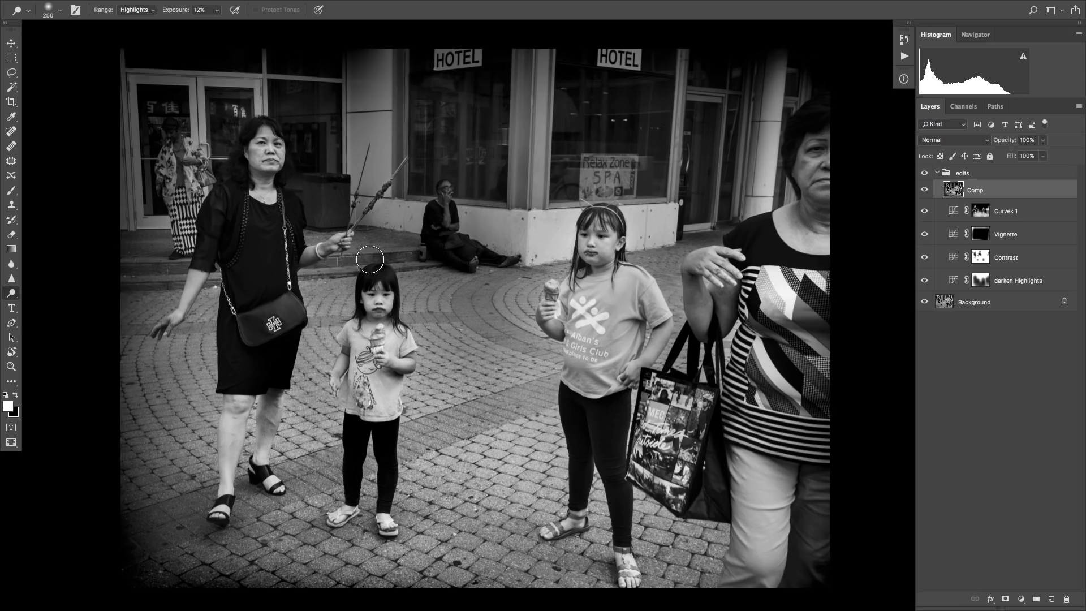
key("super+plus")
left_click_drag(583, 241, 596, 255)
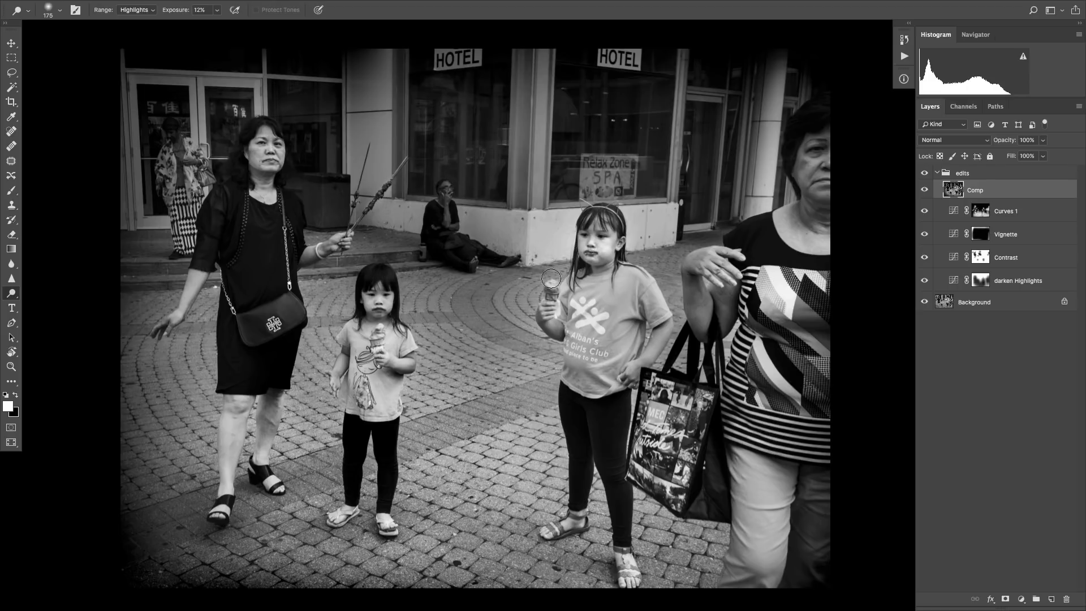
Step: Reduce the Dodge brush to as small as 45 and brighten the highlights on the younger girl's face and the other small skin areas
key("bracketleft")
key("bracketleft")
key("bracketleft")
key("bracketright")
key("bracketleft")
key("bracketleft")
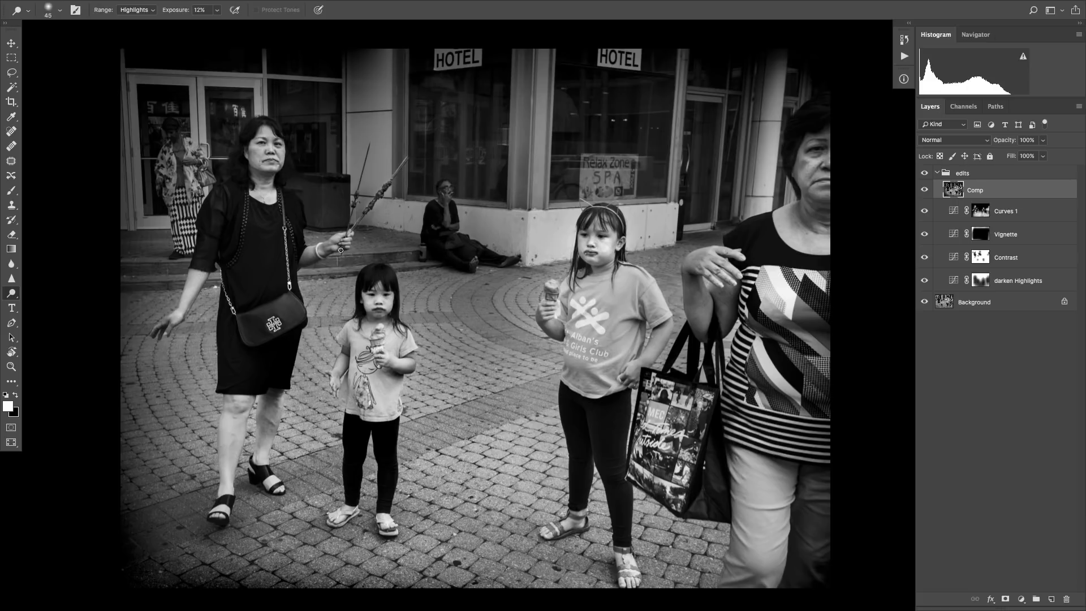
key("bracketright")
key("ctrl+minus")
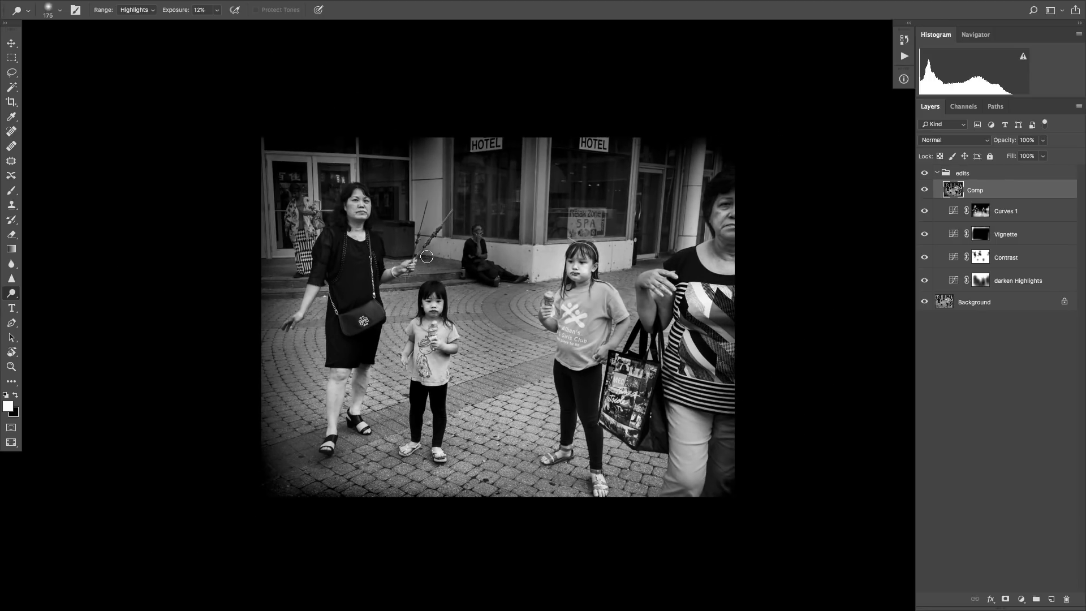
Step: Set the Dodge range to Midtones and brighten the figures' hair and clothing, enlarging the brush to 400
key("ctrl+plus")
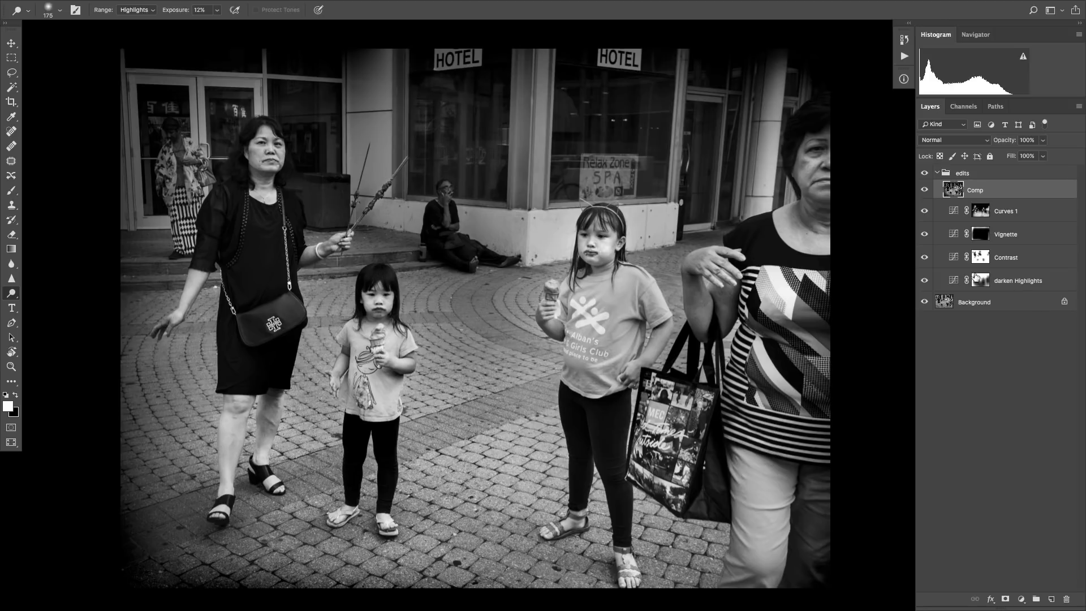
left_click(150, 13)
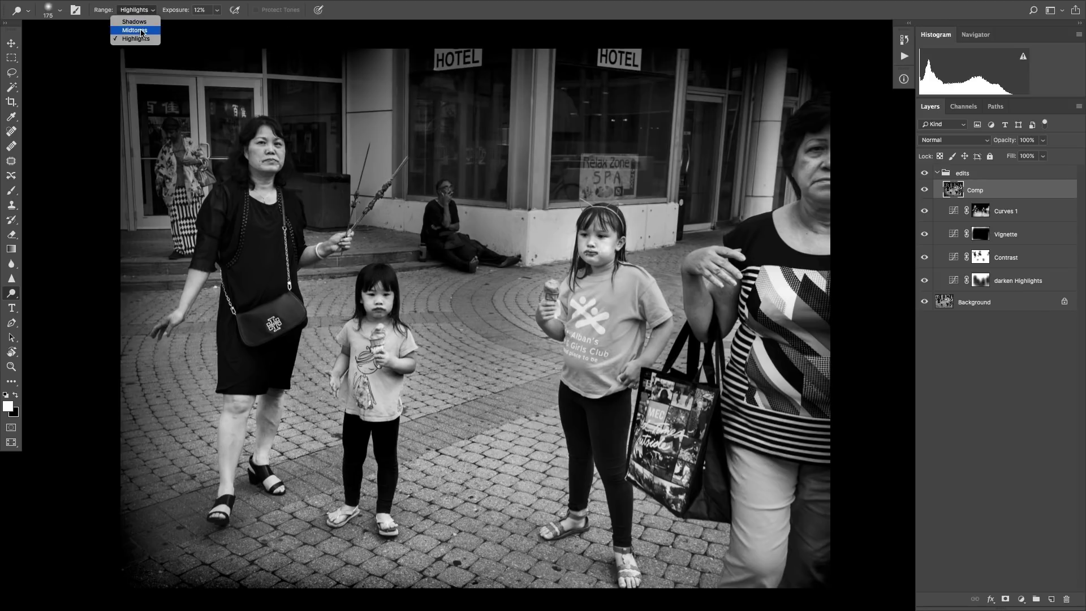
left_click(141, 31)
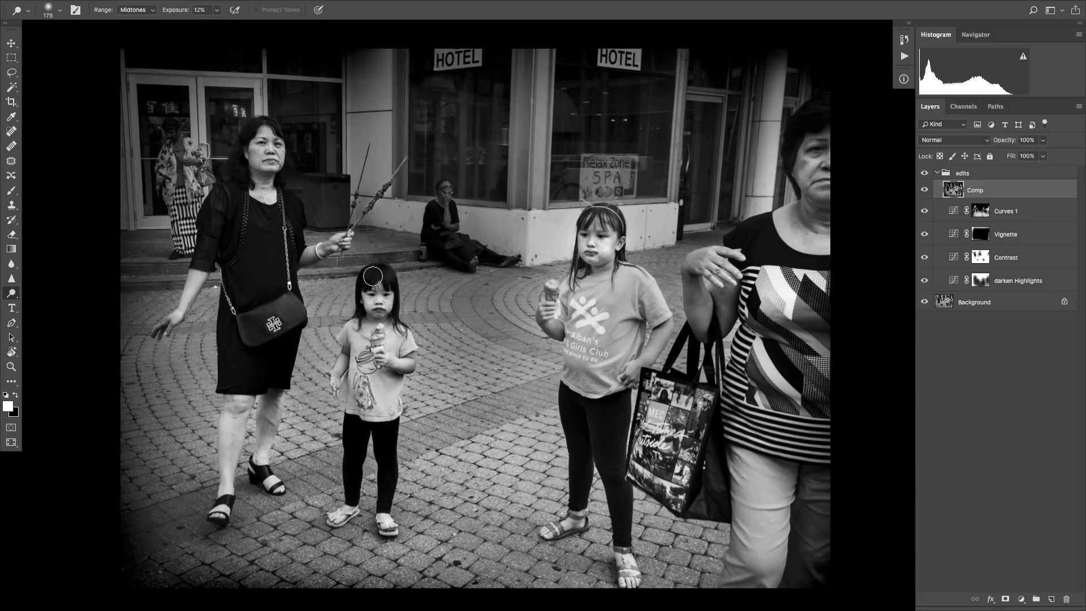
key("bracketleft")
key("bracketright")
key("bracketright")
key("bracketright")
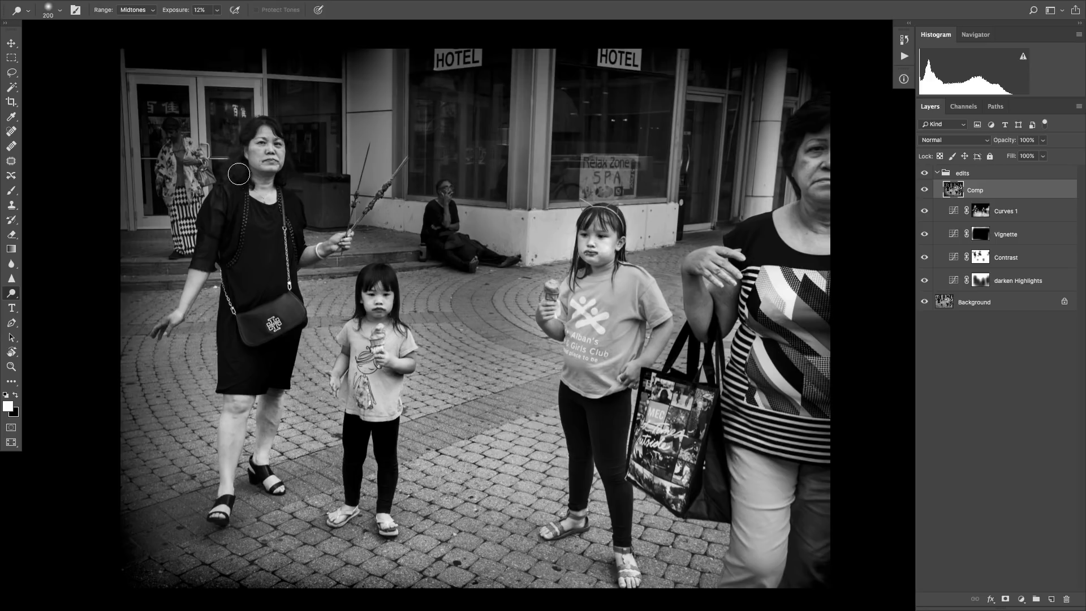
key("bracketright")
key("bracketright")
key("bracketright")
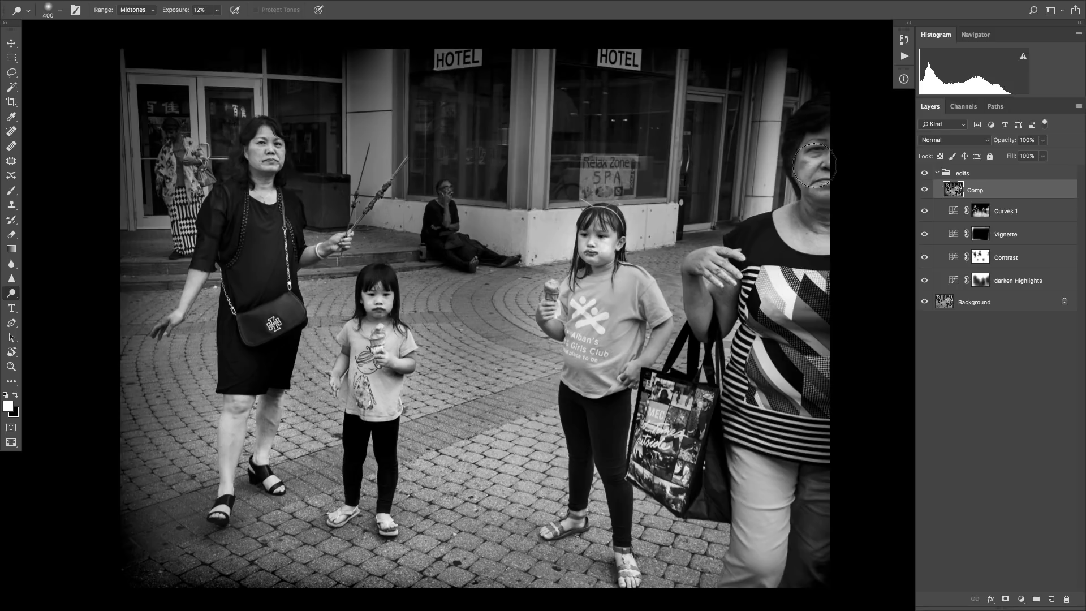
Step: Dodge the midtones on the woman at the photo's right edge with varying brush sizes, ending at 500
key("bracketleft")
key("bracketleft")
key("bracketleft")
key("bracketright")
key("bracketright")
key("bracketright")
key("super+minus")
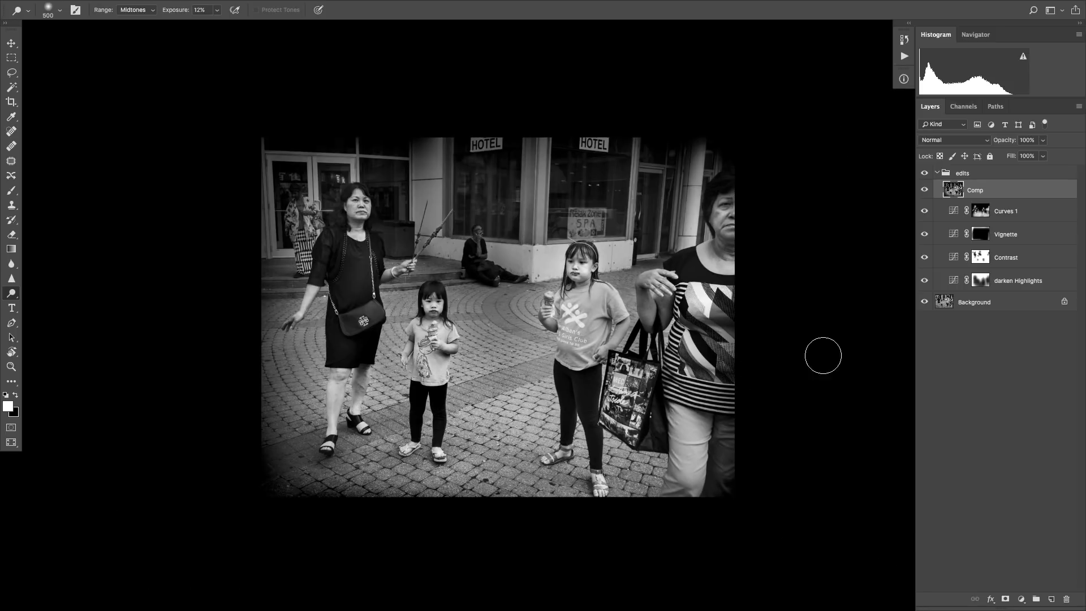
Step: Switch to the Burn tool for shadows and inspect the photo enlarged and reduced
right_click(11, 293)
left_click(51, 302)
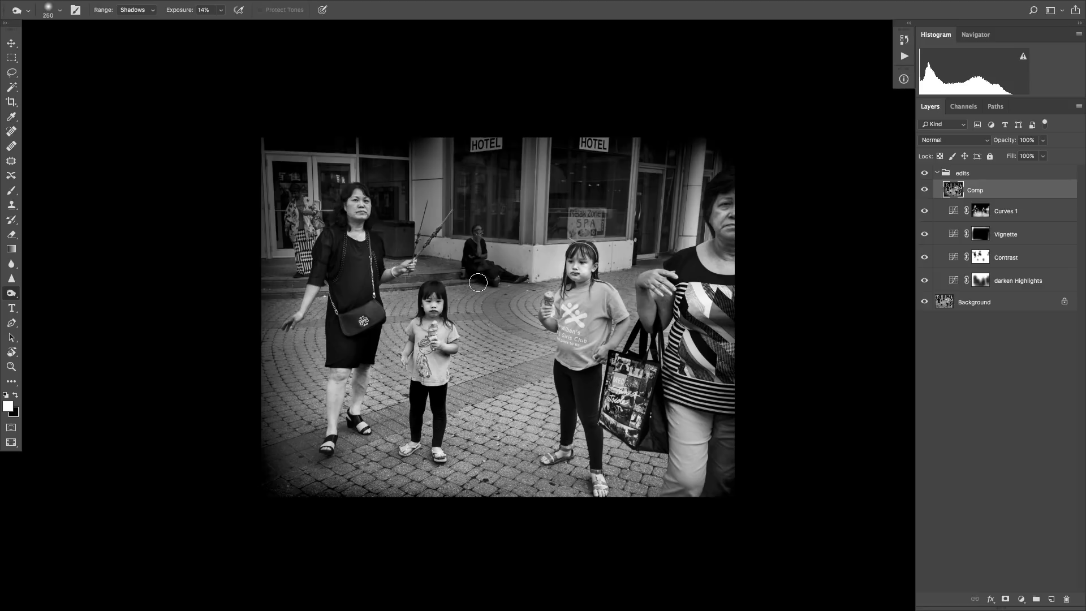
key("super+plus")
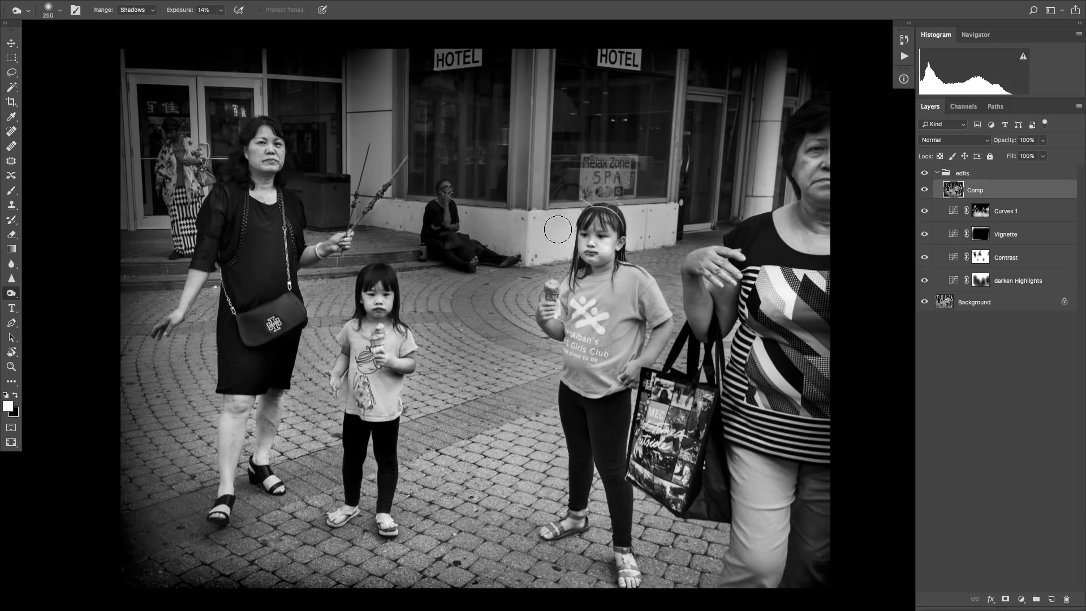
key("ctrl+minus")
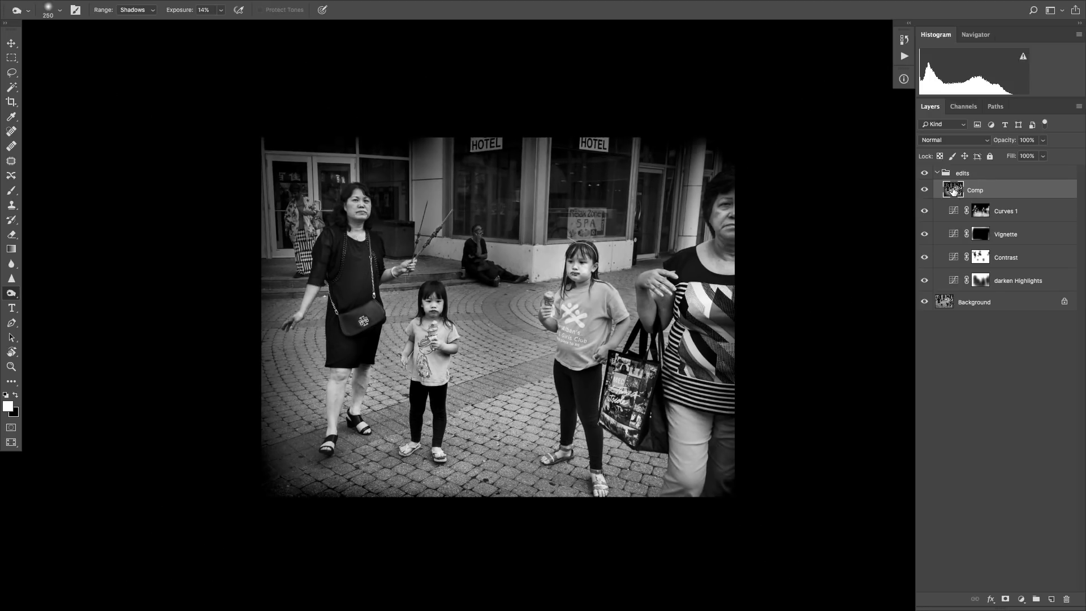
right_click(9, 294)
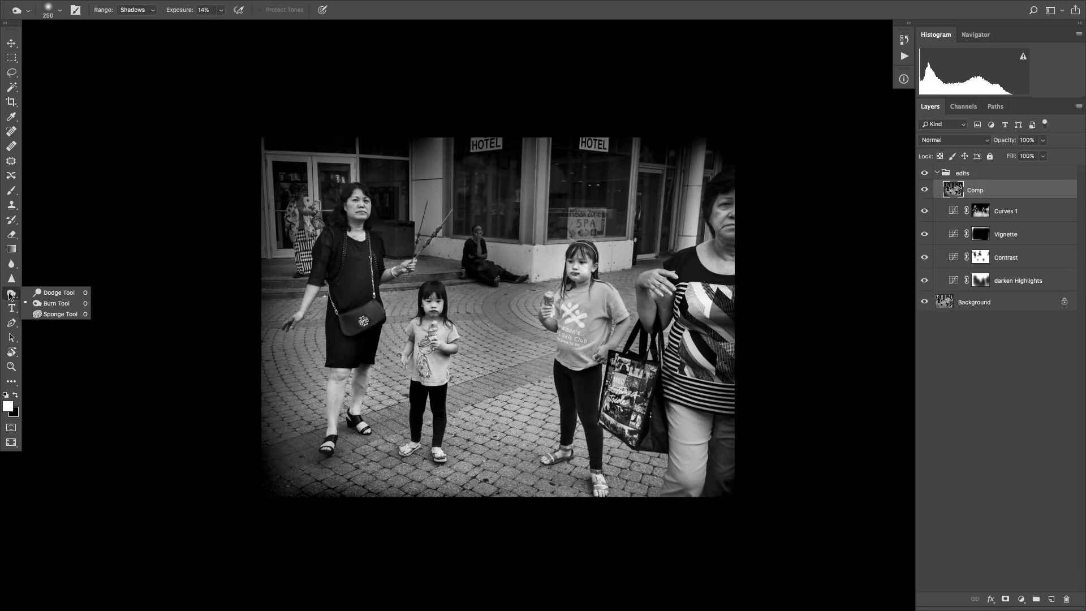
left_click(45, 304)
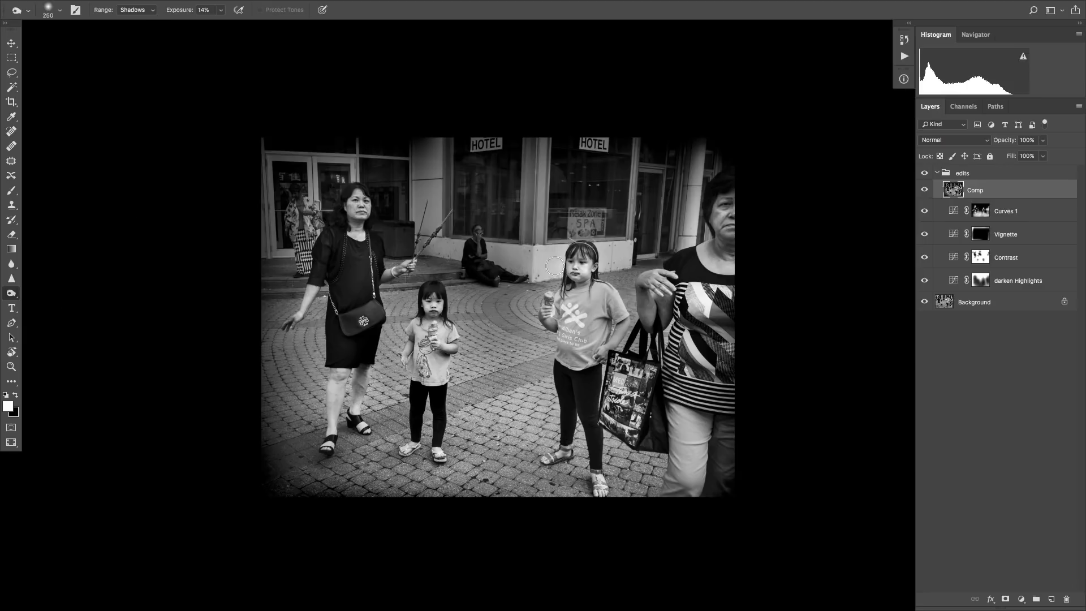
Step: Set the Burn range to Midtones and try several brush sizes over the photo, ending at 250
key("bracketright")
key("bracketright")
key("bracketright")
left_click(136, 10)
left_click(136, 20)
key("bracketright")
key("bracketright")
key("bracketright")
key("bracketleft")
key("bracketleft")
key("bracketleft")
key("bracketleft")
key("bracketleft")
key("bracketleft")
key("bracketleft")
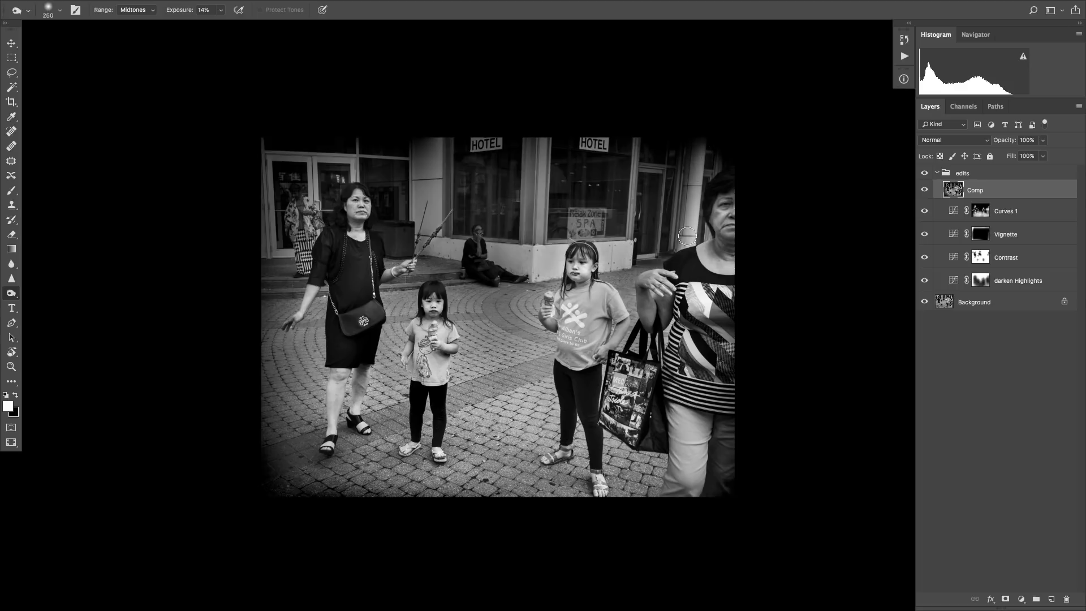
key("bracketright")
key("bracketright")
key("bracketright")
left_click_drag(11, 295, 38, 303)
key("bracketleft")
key("bracketleft")
key("bracketleft")
Step: Set the Burn range to Shadows, reduce the brush to 125, and darken the shadows on the face of the woman with the skewers
scroll(357, 226, "up", 4)
scroll(339, 221, "down", 2)
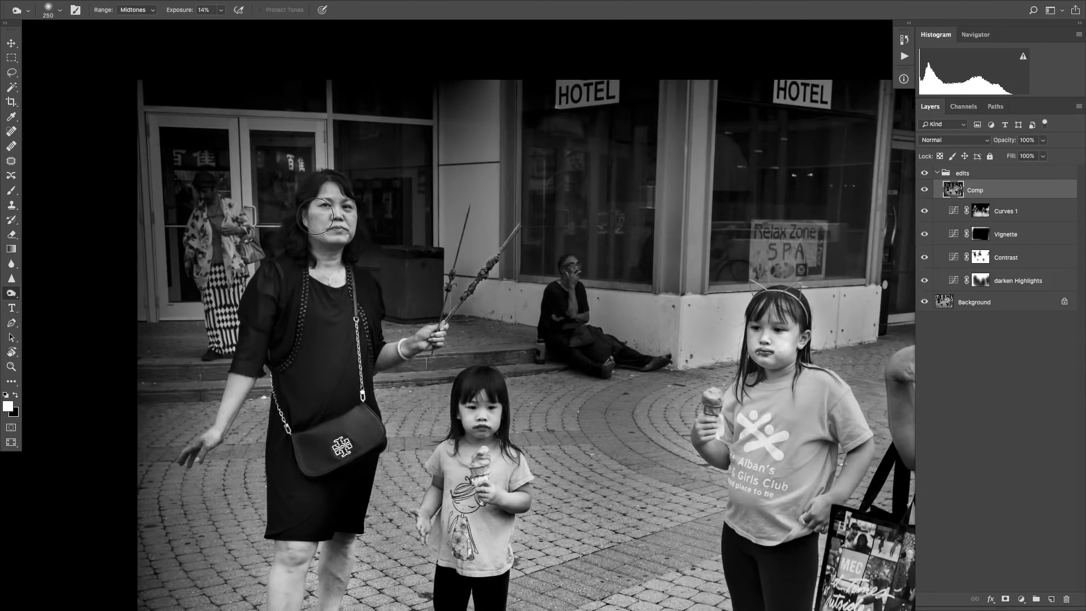
key("bracketleft")
key("bracketleft")
left_click(153, 10)
left_click(135, 12)
key("bracketleft")
key("bracketleft")
mouse_move(312, 213)
left_mouse_down()
mouse_move(330, 246)
mouse_move(311, 215)
mouse_move(351, 241)
mouse_move(302, 221)
mouse_move(346, 237)
mouse_move(337, 215)
mouse_move(376, 248)
mouse_move(342, 231)
left_mouse_up()
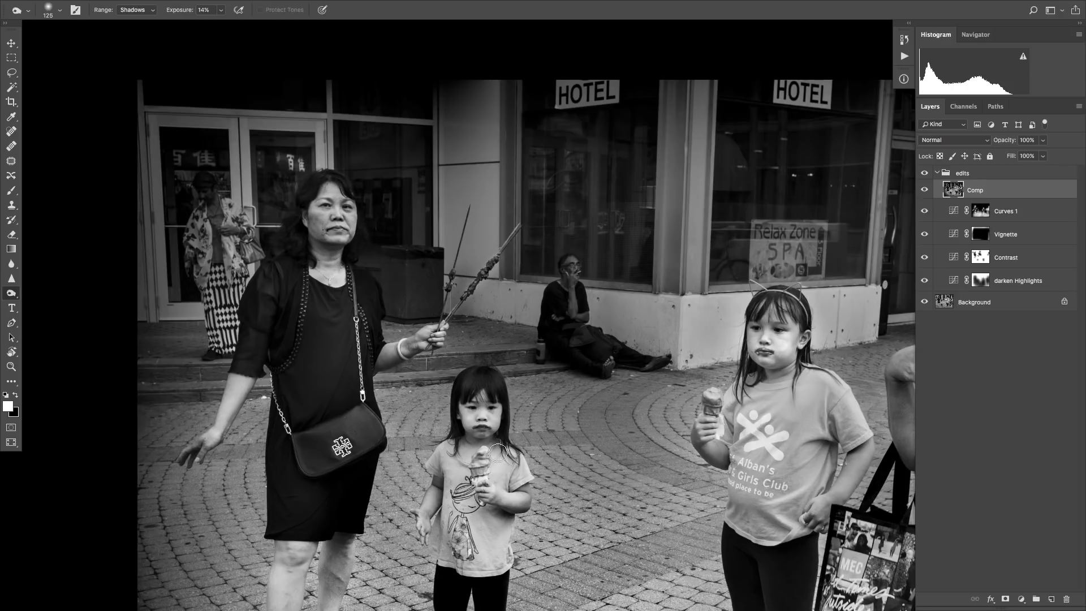
Step: Burn the shadows around the hair and faces of the two girls
mouse_move(464, 417)
left_mouse_down()
mouse_move(467, 445)
mouse_move(498, 434)
mouse_move(495, 422)
mouse_move(506, 453)
left_mouse_up()
left_click_drag(798, 352, 785, 361)
left_click_drag(771, 407, 508, 383)
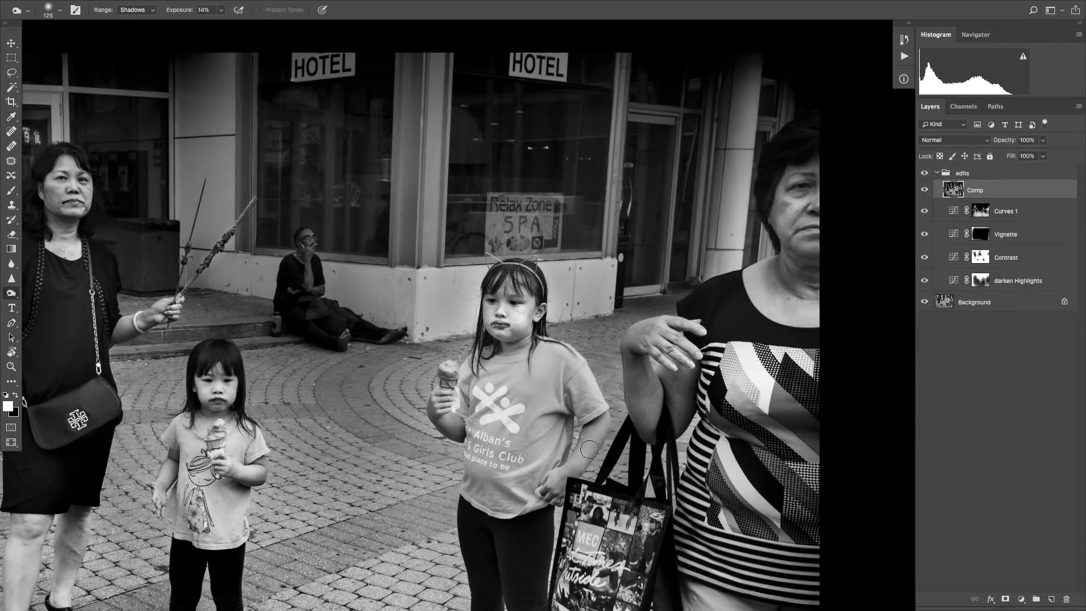
Step: Enlarge the Burn brush to 200 and darken the shadows on the woman at the photo's right edge
mouse_move(639, 381)
left_mouse_down()
mouse_move(635, 357)
mouse_move(662, 422)
mouse_move(692, 392)
mouse_move(677, 405)
mouse_move(519, 433)
left_mouse_up()
key("bracketright")
key("bracketright")
key("bracketright")
mouse_move(645, 315)
left_mouse_down()
mouse_move(617, 302)
mouse_move(643, 338)
mouse_move(668, 337)
mouse_move(621, 236)
mouse_move(624, 282)
mouse_move(635, 200)
mouse_move(660, 229)
mouse_move(637, 247)
mouse_move(622, 241)
mouse_move(658, 252)
mouse_move(623, 277)
left_mouse_up()
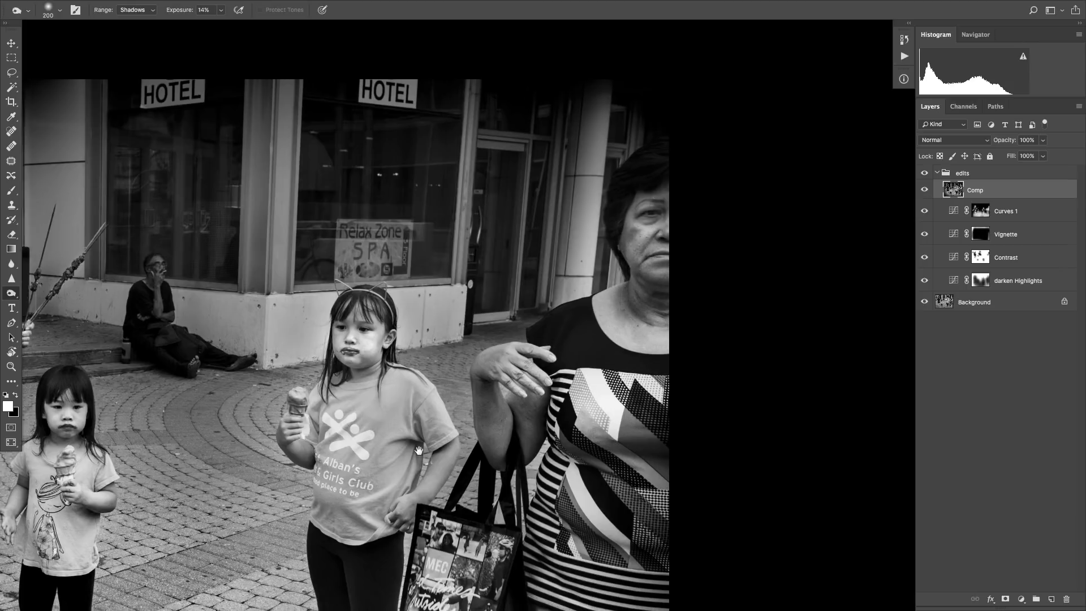
left_click_drag(382, 488, 588, 272)
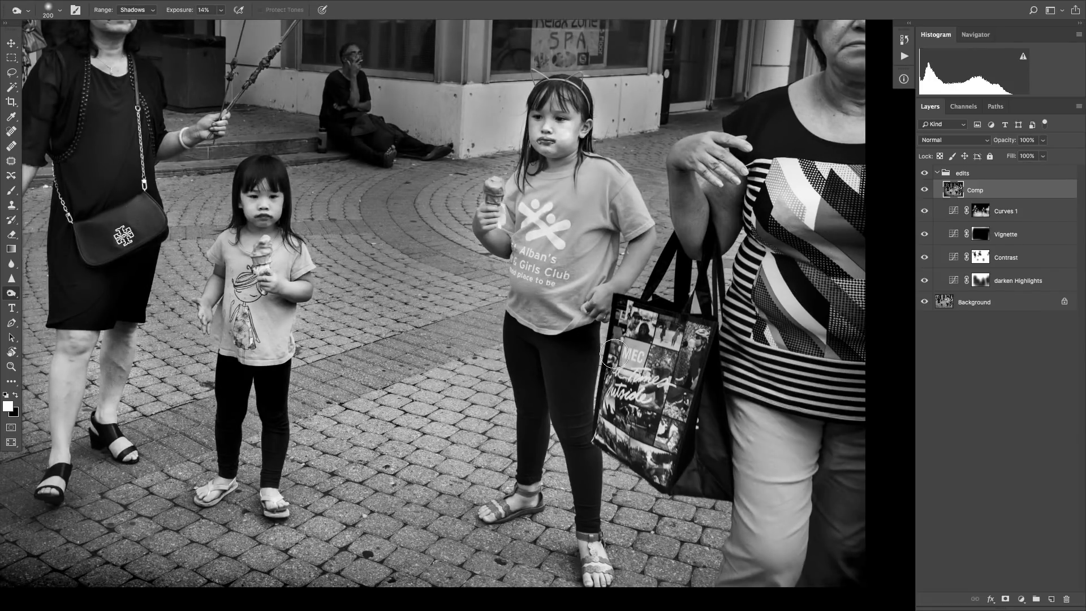
Step: Set the Burn exposure to 12% and the brush size to 500, and darken the shadows on the woman in the black dress
left_click(219, 16)
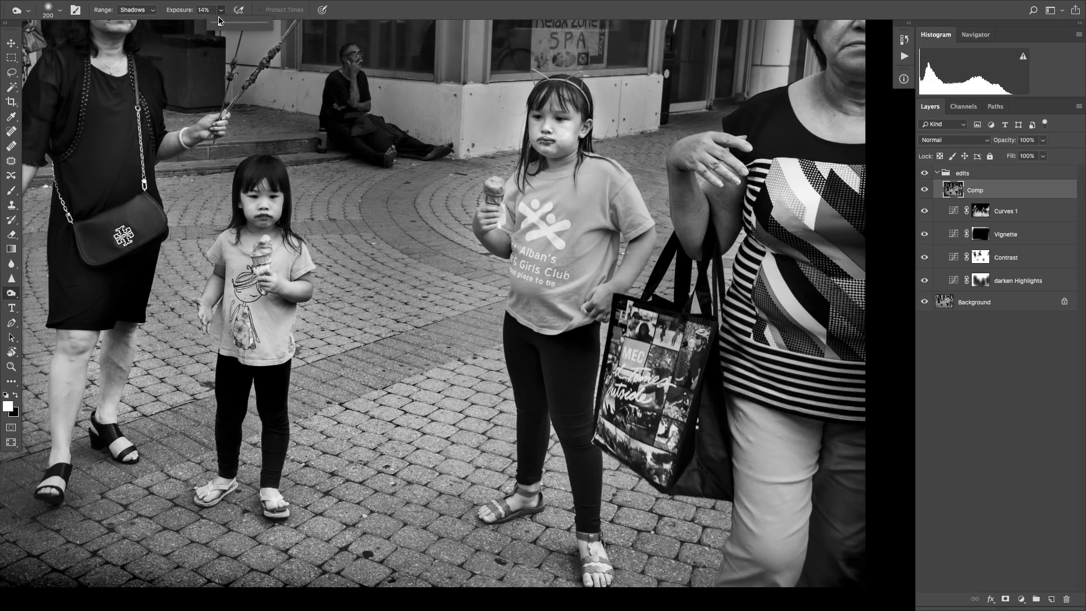
left_click_drag(218, 25, 220, 26)
key("bracketright")
key("bracketright")
key("bracketright")
key("bracketright")
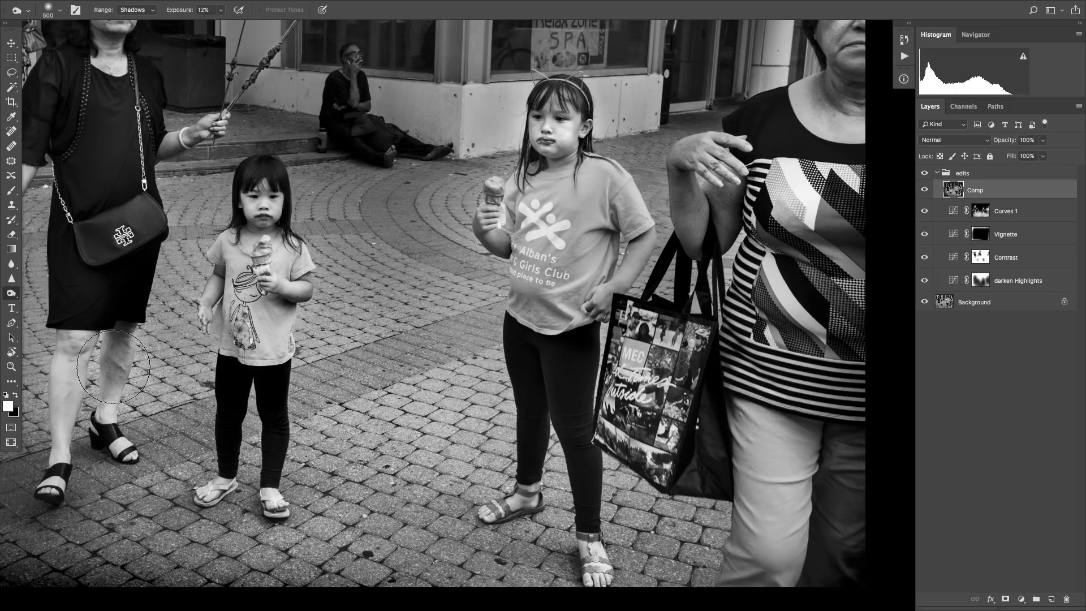
left_click_drag(156, 211, 218, 321)
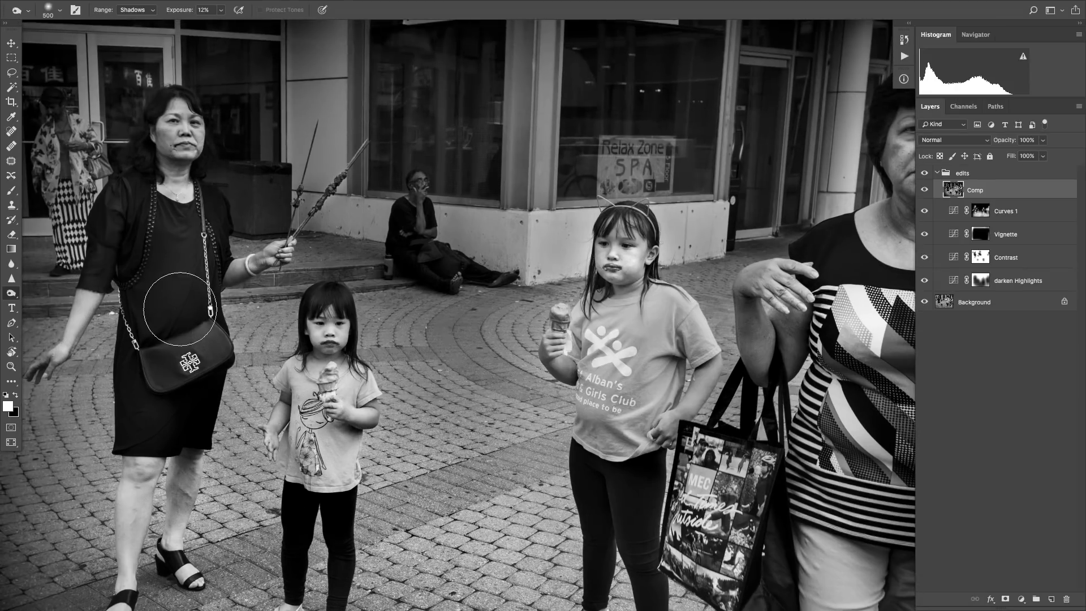
key("super+minus")
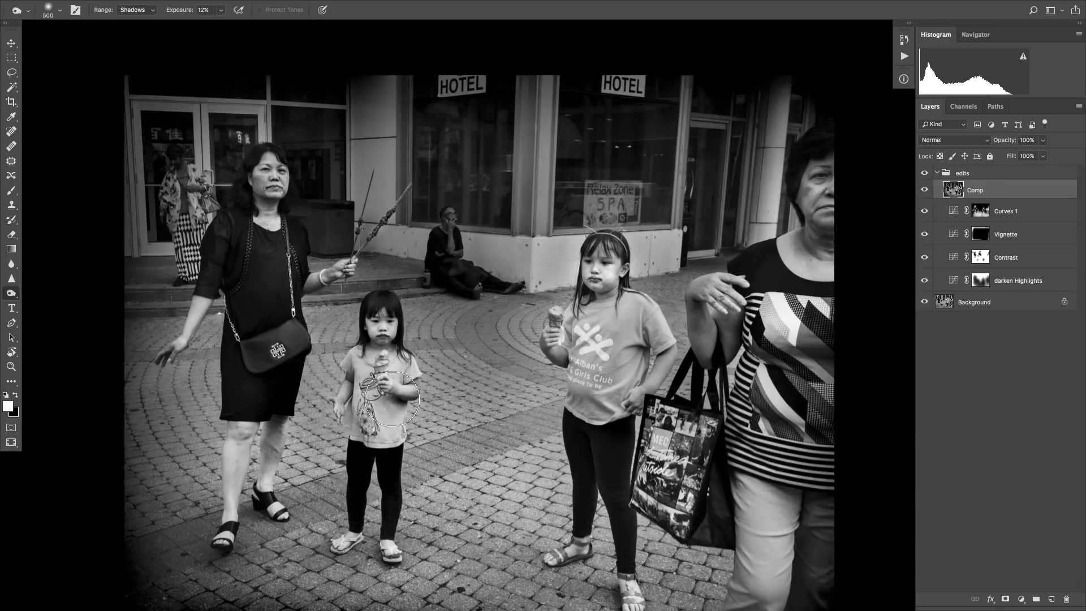
key("super+minus")
Step: Stamp the layers in the edits group into a new merged layer above Comp and name it Sharpen_Contrastf
left_click(953, 192, "shift")
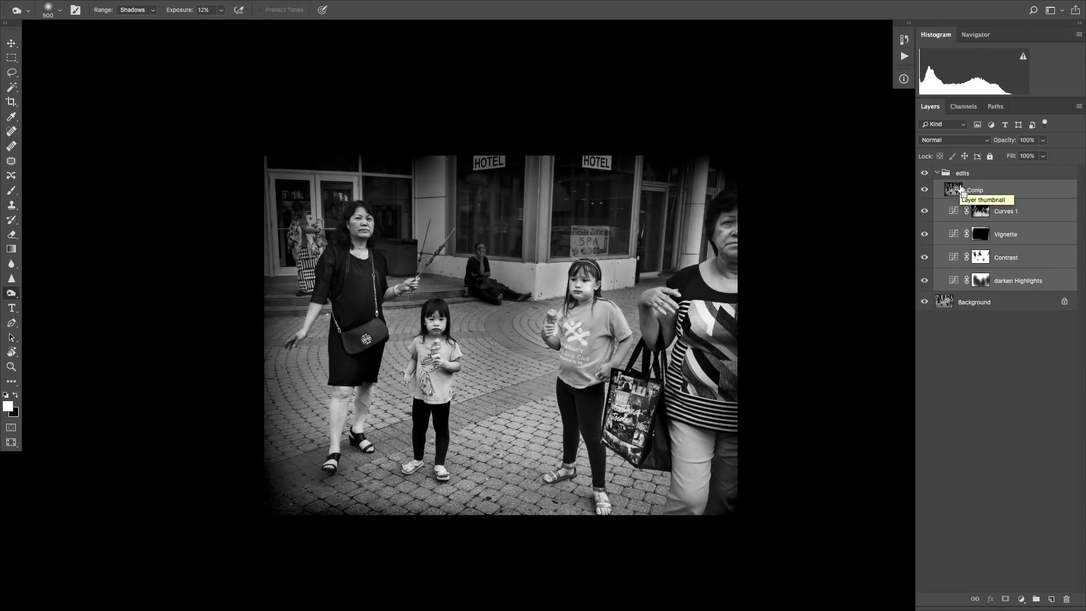
key("super+alt+shift+e")
double_click(975, 190)
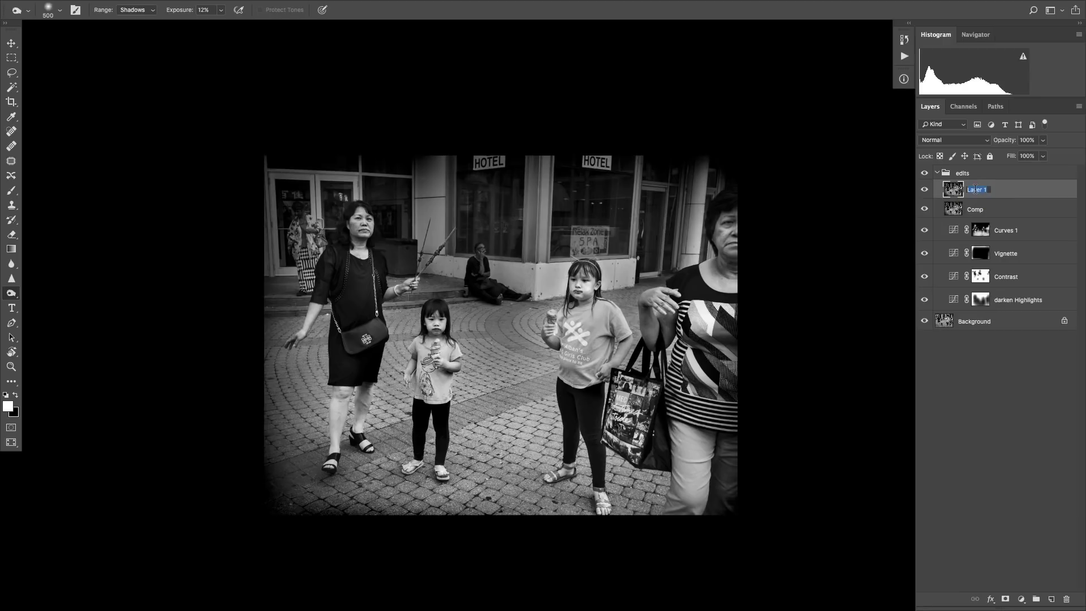
type("Sharpen_Contrast")
type("f")
key("Return")
Step: Leave full-screen view and open the Unsharp Mask filter for the Sharpen_Contrastf layer, previewing the younger girl's face at 50%
key("f")
key("v")
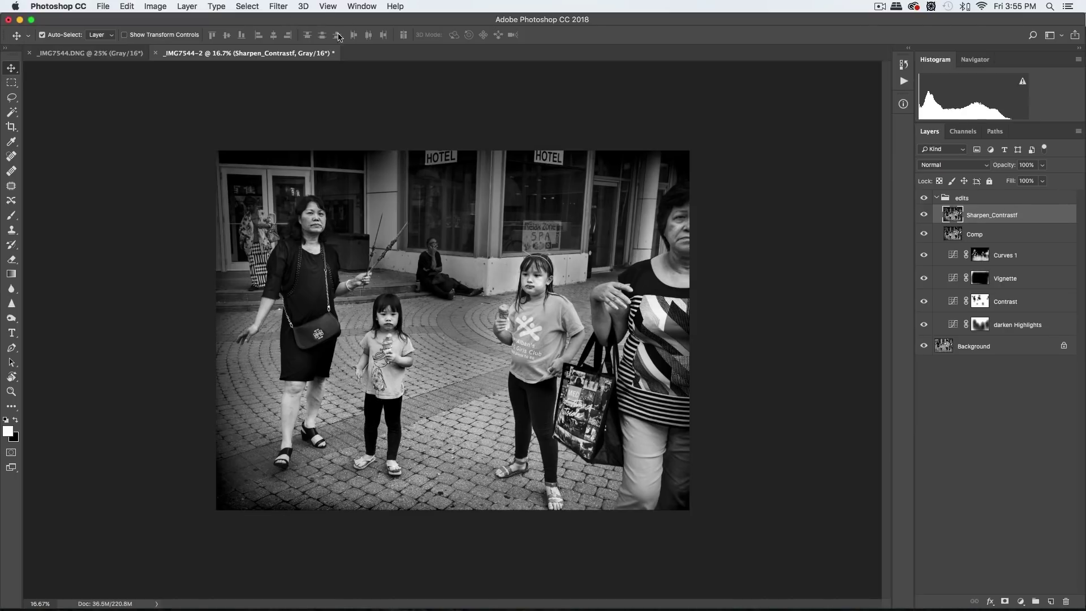
left_click(277, 6)
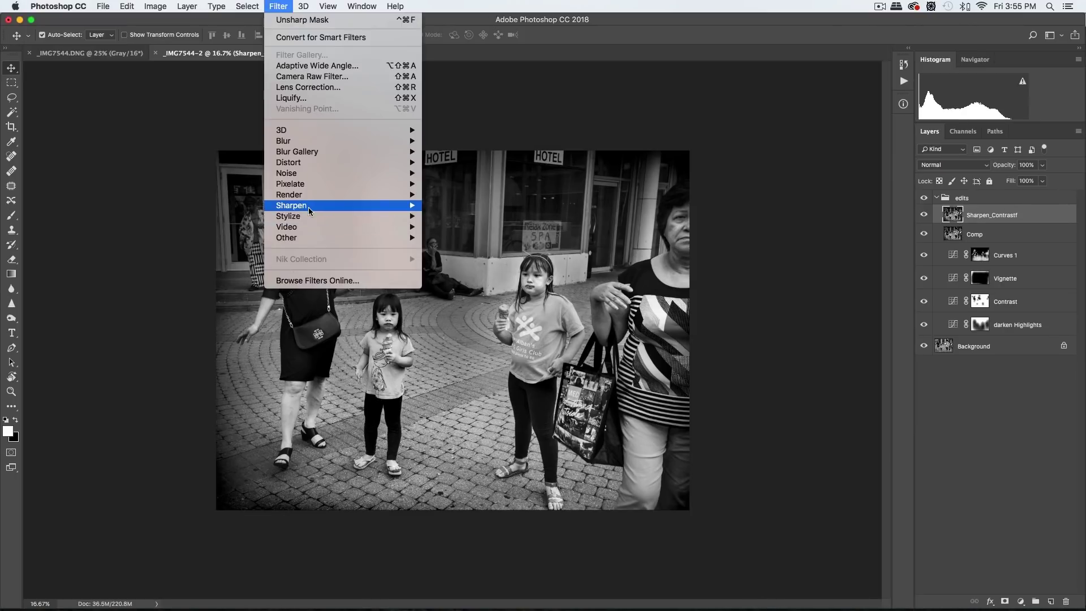
mouse_move(308, 206)
left_click(484, 261)
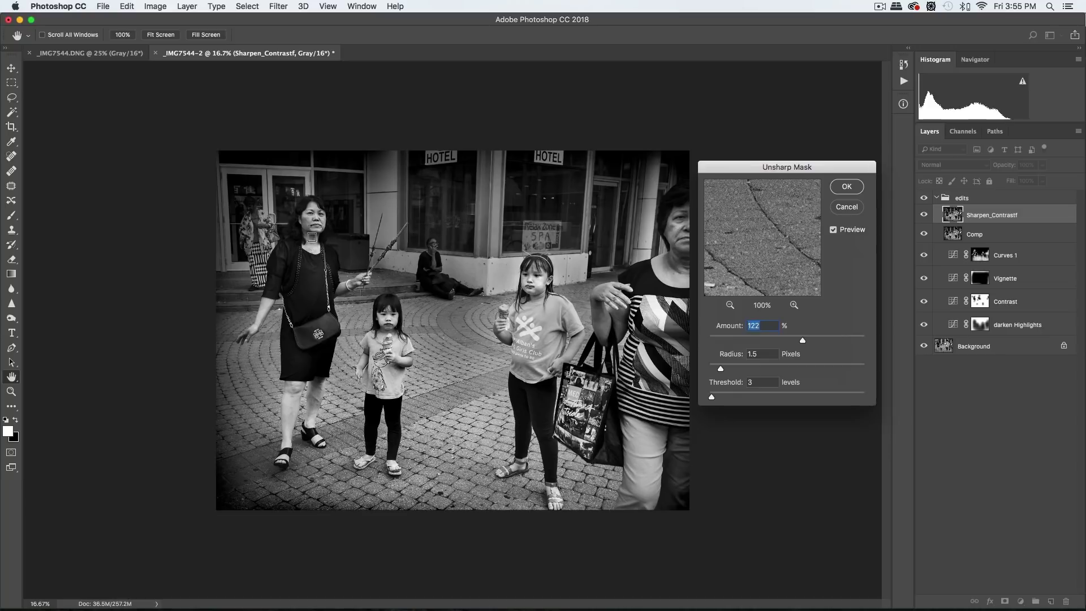
left_click(388, 318)
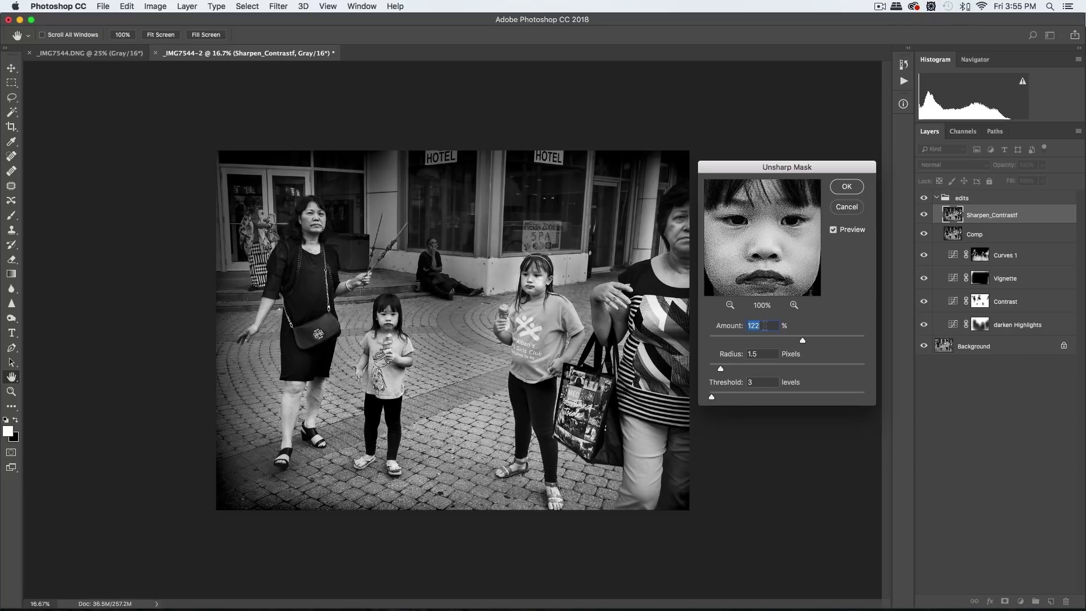
left_click(731, 305)
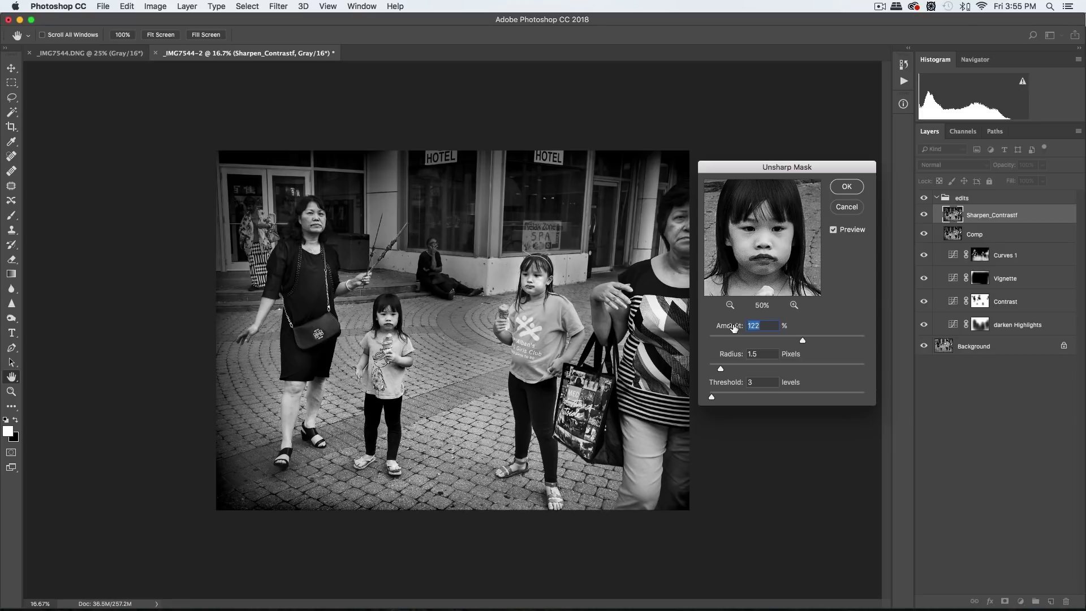
Step: Set the Unsharp Mask amount to 20%, the radius to 50 pixels and the threshold to 0
type("20")
left_click_drag(712, 398, 709, 397)
left_click(738, 354)
type("50")
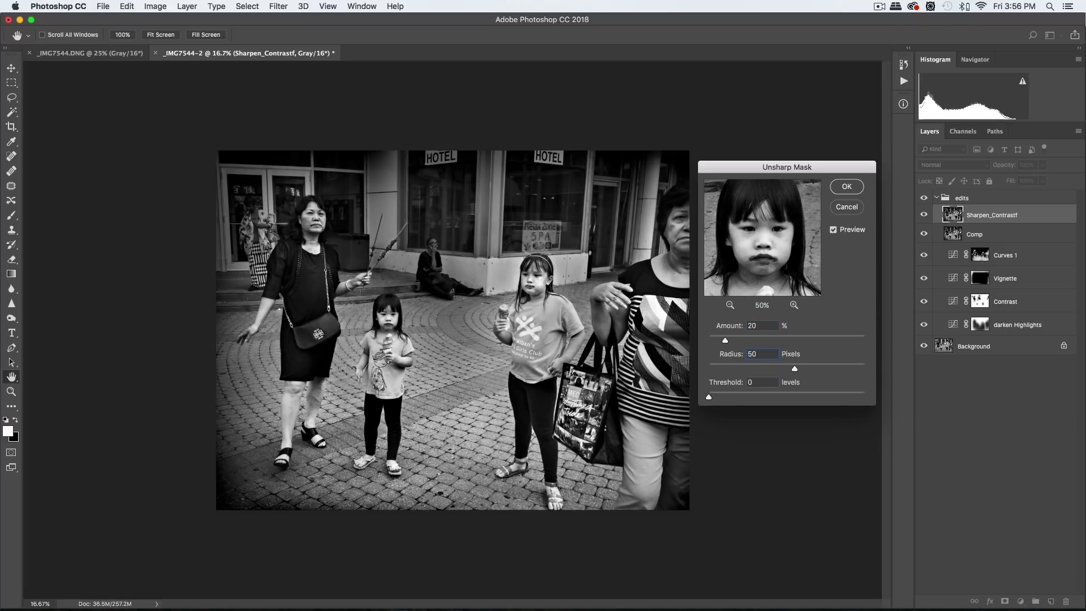
Step: Preview the faces of the older girl and the woman in the black dress, and apply the Unsharp Mask
left_click(543, 287)
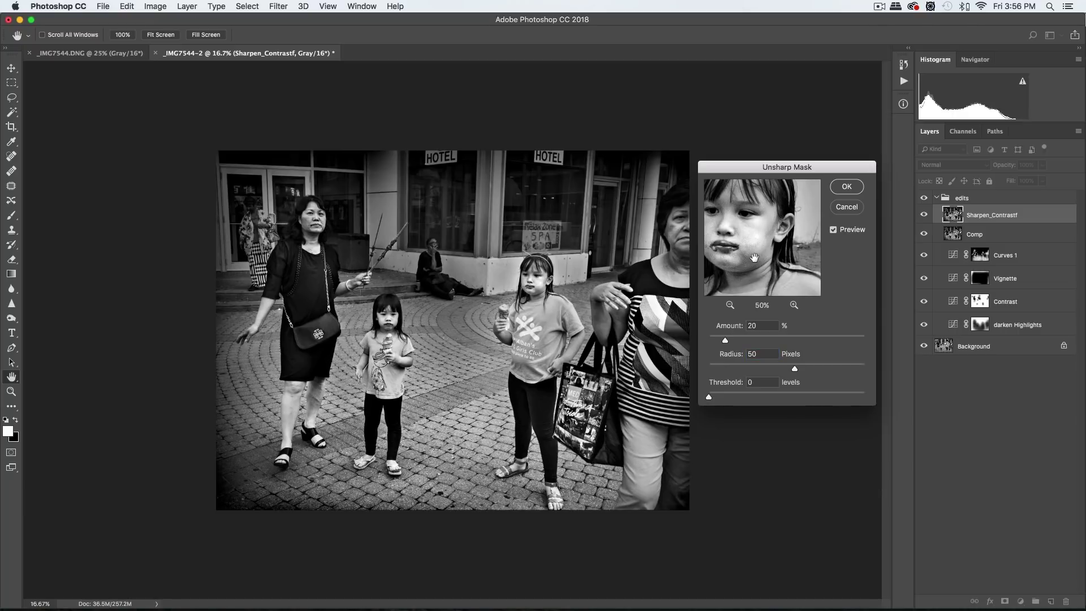
left_click(754, 258)
left_click_drag(744, 164, 708, 136)
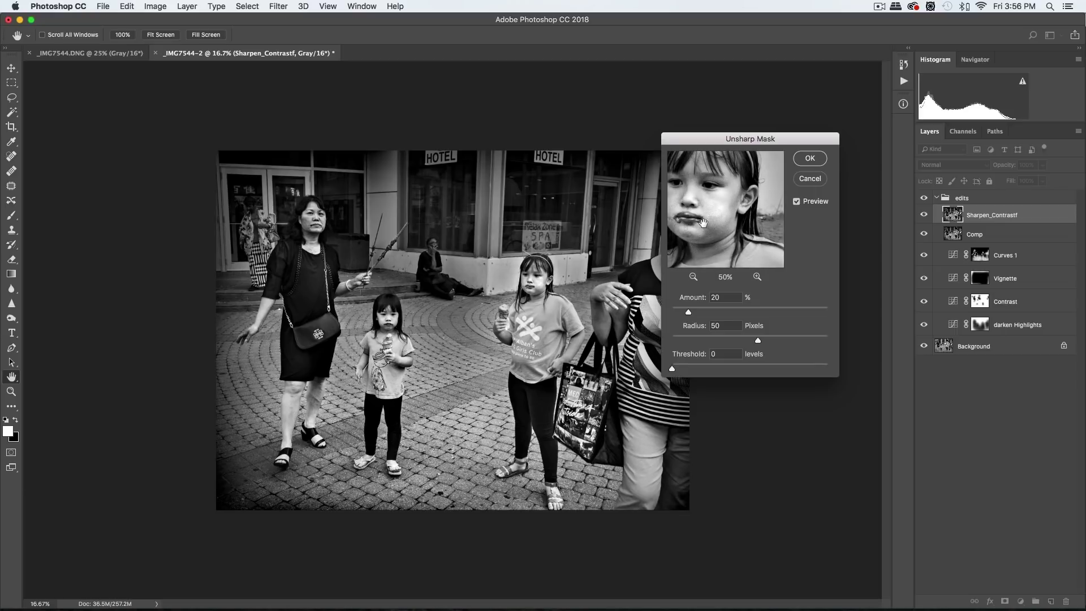
left_click_drag(710, 228, 753, 229)
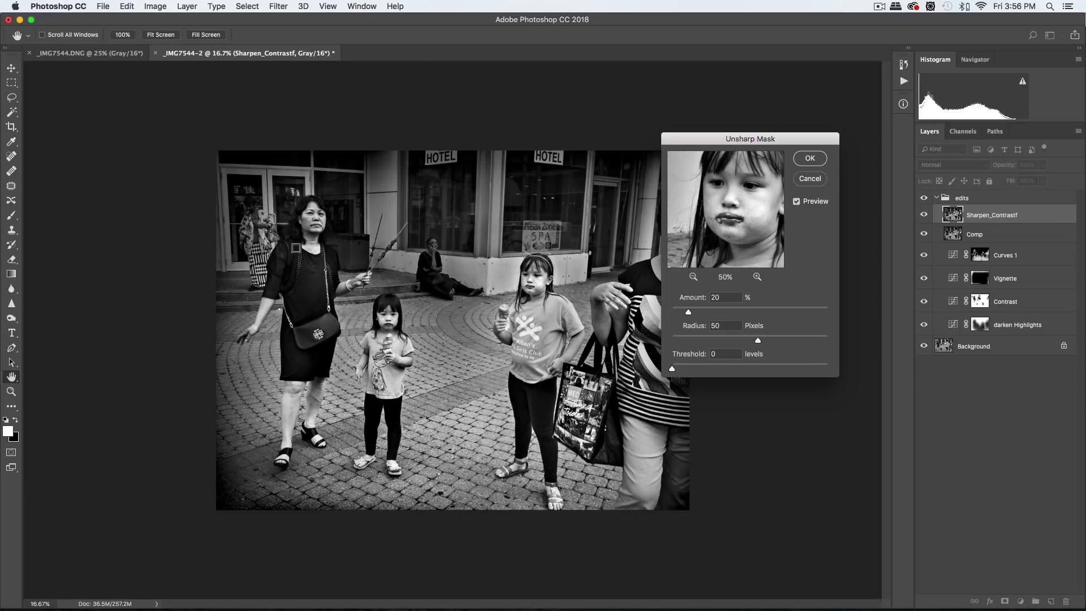
left_click(328, 225)
left_click(312, 225)
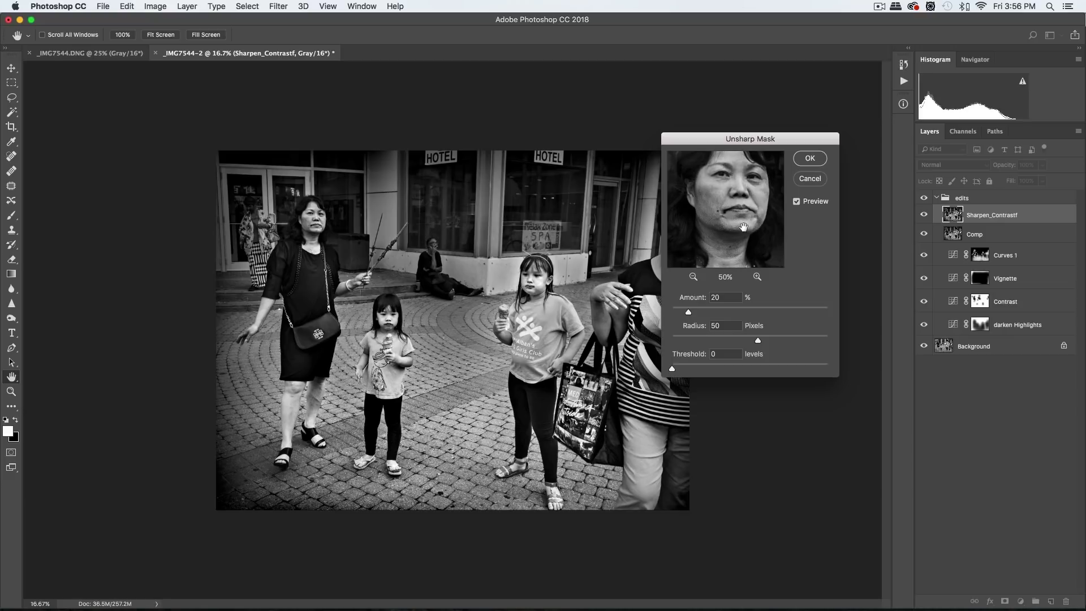
left_click_drag(744, 227, 741, 232)
left_click(739, 238)
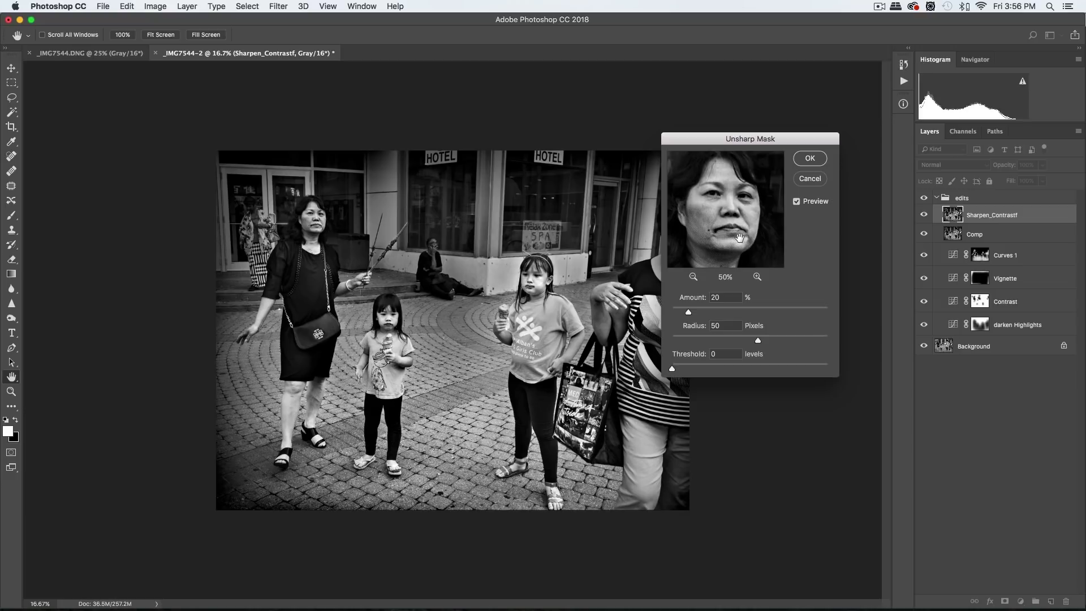
left_click(736, 238)
left_click(810, 159)
Step: Add a layer mask to Sharpen_Contrastf and invert it to black to hide the sharpening
left_click(1005, 602)
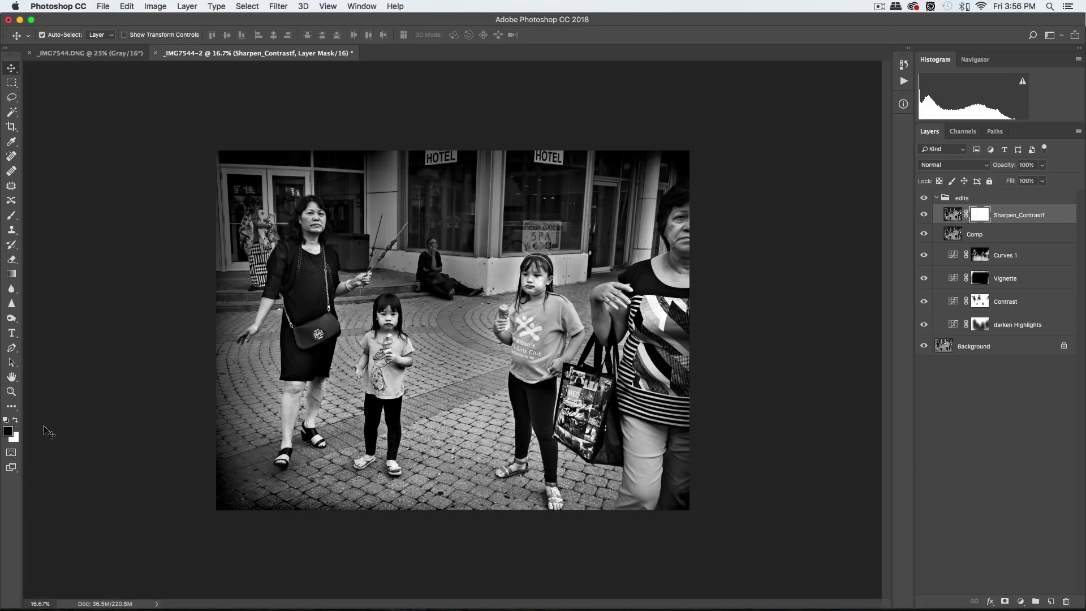
key("super+i")
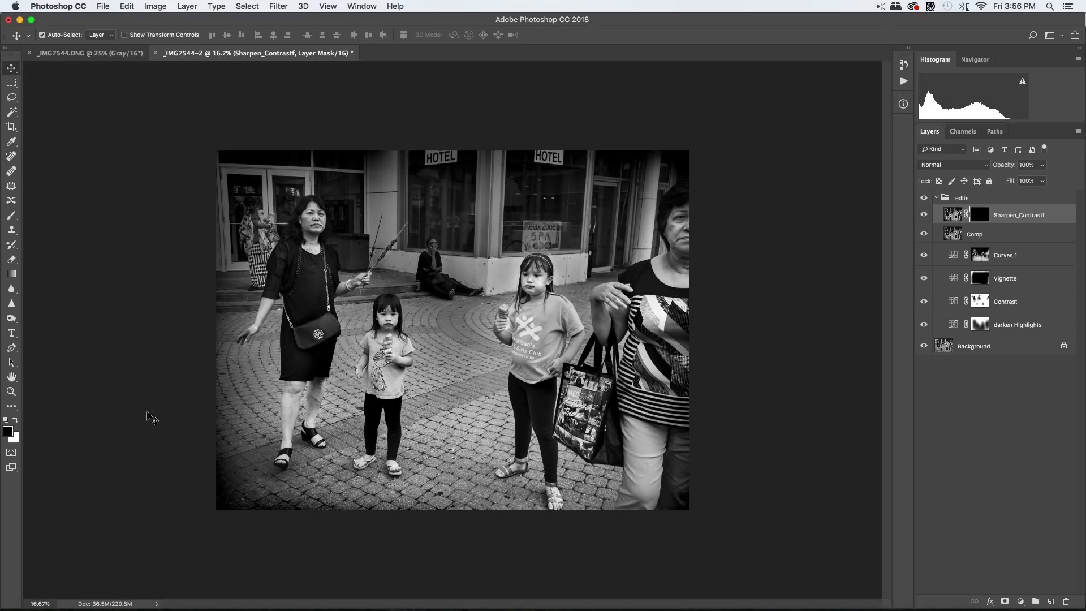
Step: Paint white at 20% opacity on the Sharpen_Contrastf mask over the face of the woman in the black dress
key("super+equal")
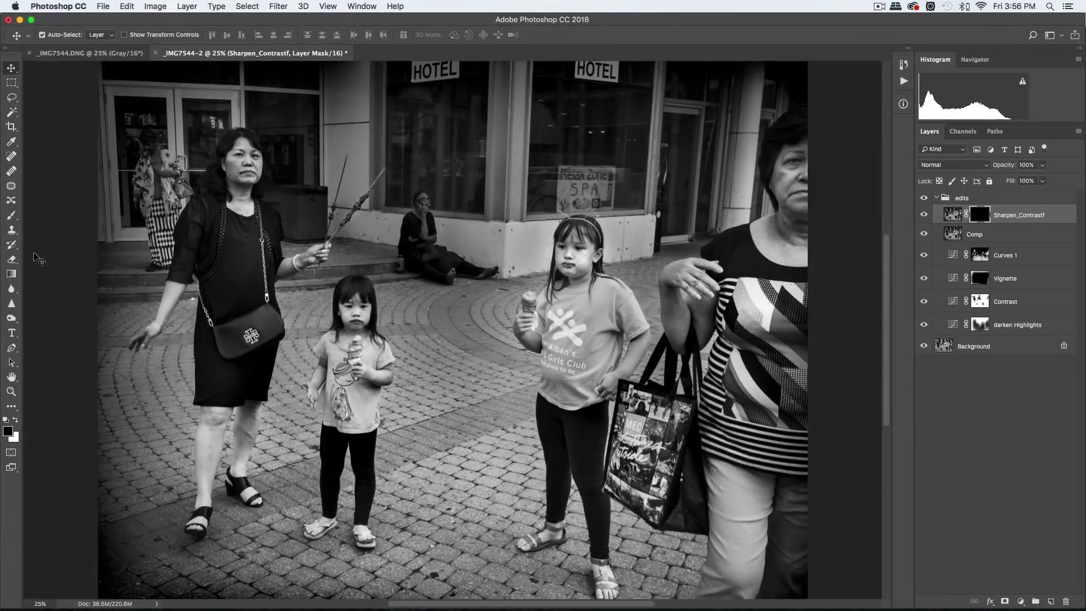
key("b")
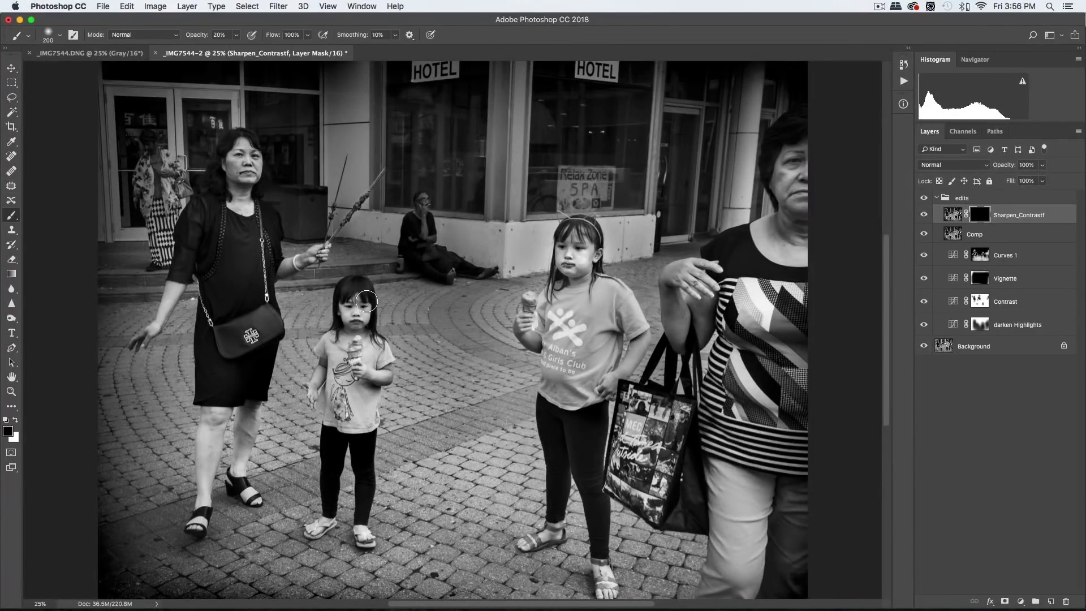
key("bracketright")
key("bracketright")
left_click(15, 420)
left_click_drag(234, 173, 237, 180)
Step: Set the brush opacity to 24% and paint white on the mask over the younger girl's ice cream
key("bracketleft")
key("bracketleft")
key("bracketleft")
key("bracketright")
key("bracketright")
key("bracketright")
key("2")
key("4")
key("bracketleft")
key("bracketleft")
key("bracketleft")
left_click_drag(356, 351, 354, 370)
Step: Enlarge the brush to 600 and paint the mask over the hand, tote bag and patterned top of the woman at the photo's right edge
key("bracketright")
key("bracketright")
key("bracketright")
key("bracketright")
key("bracketright")
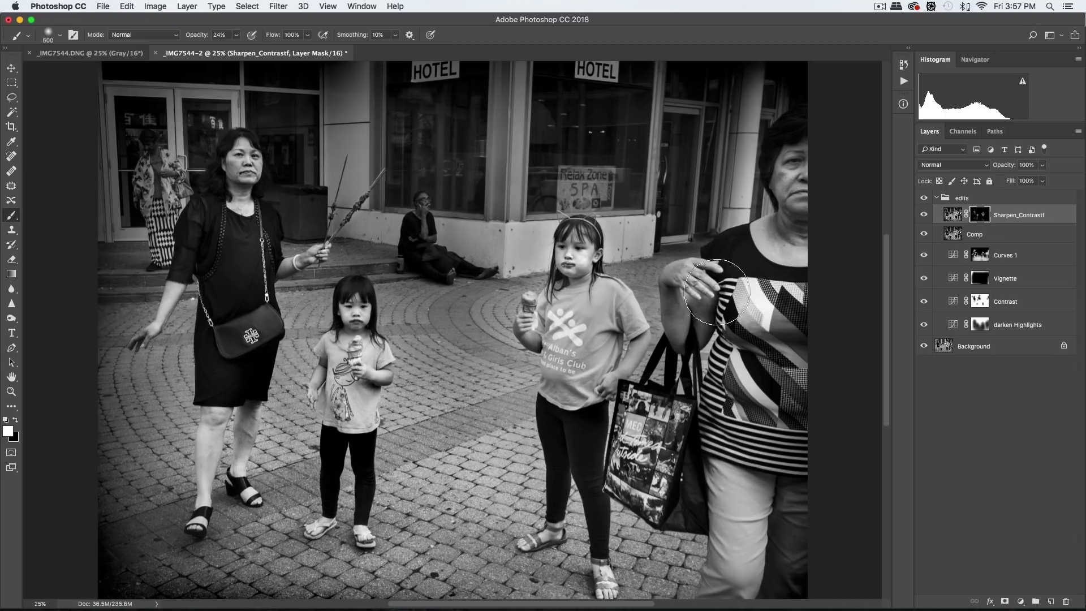
left_click_drag(696, 286, 702, 281)
mouse_move(636, 419)
left_mouse_down()
mouse_move(657, 487)
mouse_move(685, 468)
left_mouse_up()
mouse_move(777, 339)
left_mouse_down()
mouse_move(752, 391)
mouse_move(801, 224)
mouse_move(788, 230)
left_mouse_up()
Step: Reduce the brush to 300 and paint the mask over the face and neck of the woman at the photo's right edge
key("bracketleft")
key("bracketleft")
mouse_move(783, 179)
left_mouse_down()
mouse_move(804, 218)
mouse_move(804, 186)
mouse_move(798, 245)
mouse_move(769, 234)
mouse_move(813, 250)
left_mouse_up()
Step: Enlarge the brush to 600 and paint the mask over the man sitting on the steps
key("super+minus")
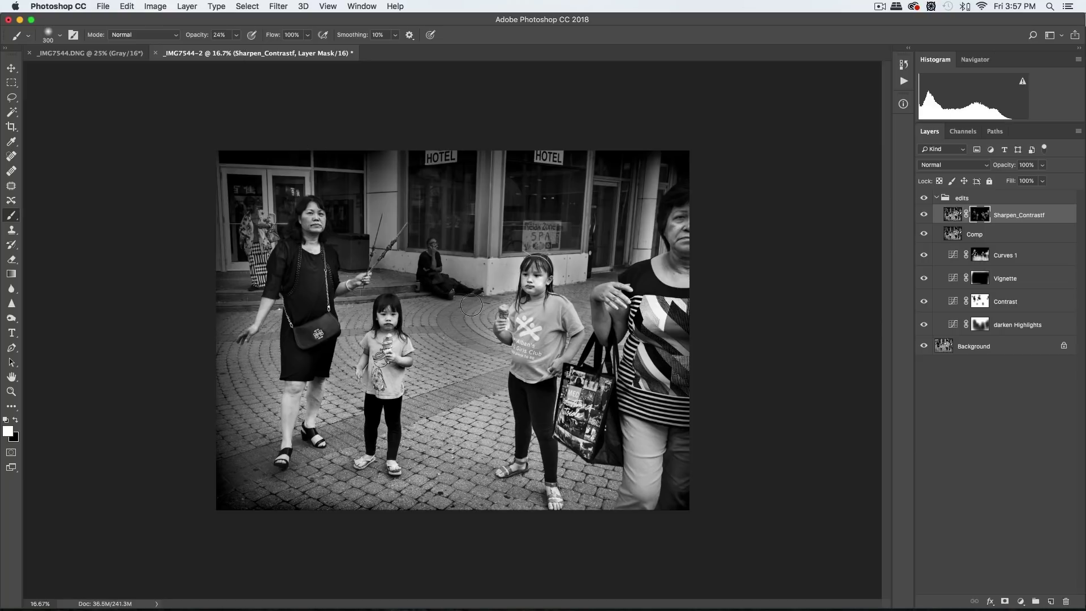
key("bracketright")
key("bracketright")
key("bracketright")
mouse_move(447, 280)
left_mouse_down()
mouse_move(476, 314)
mouse_move(439, 253)
left_mouse_up()
Step: Examine the figures up close to judge the effect of the Sharpen_Contrastf layer
key("super+plus")
key("super+plus")
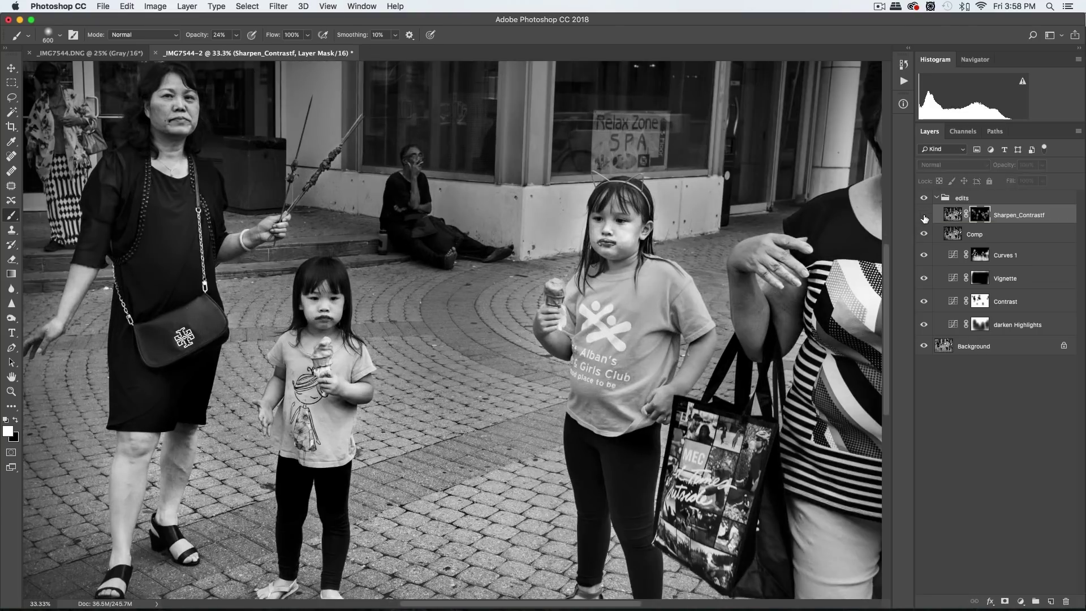
key("super+plus")
scroll(452, 328, "left", 10)
scroll(452, 329, "up", 4)
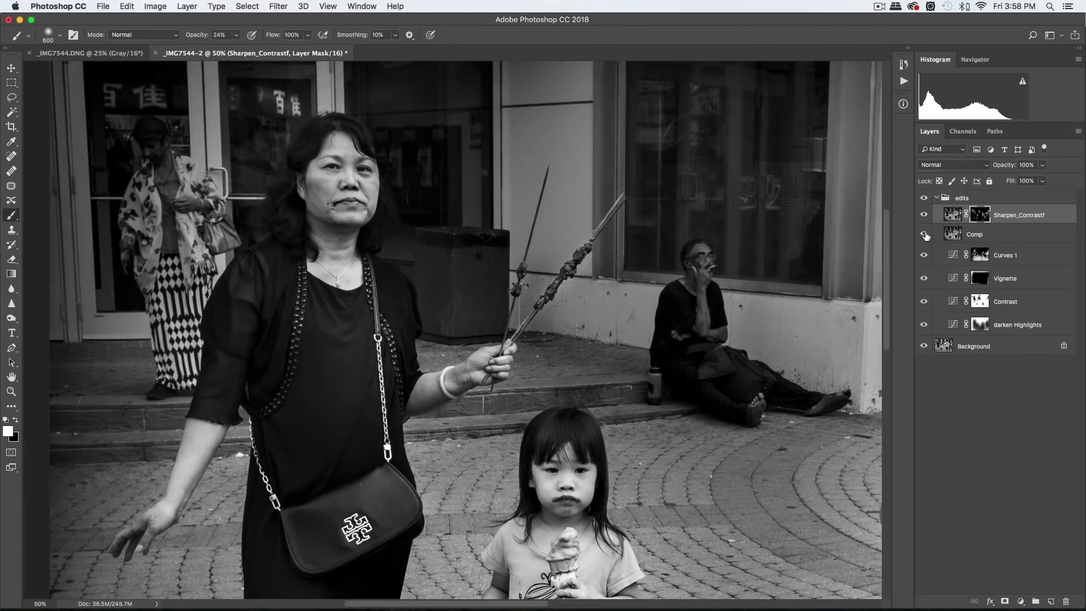
scroll(570, 471, "down", 4)
scroll(571, 471, "right", 10)
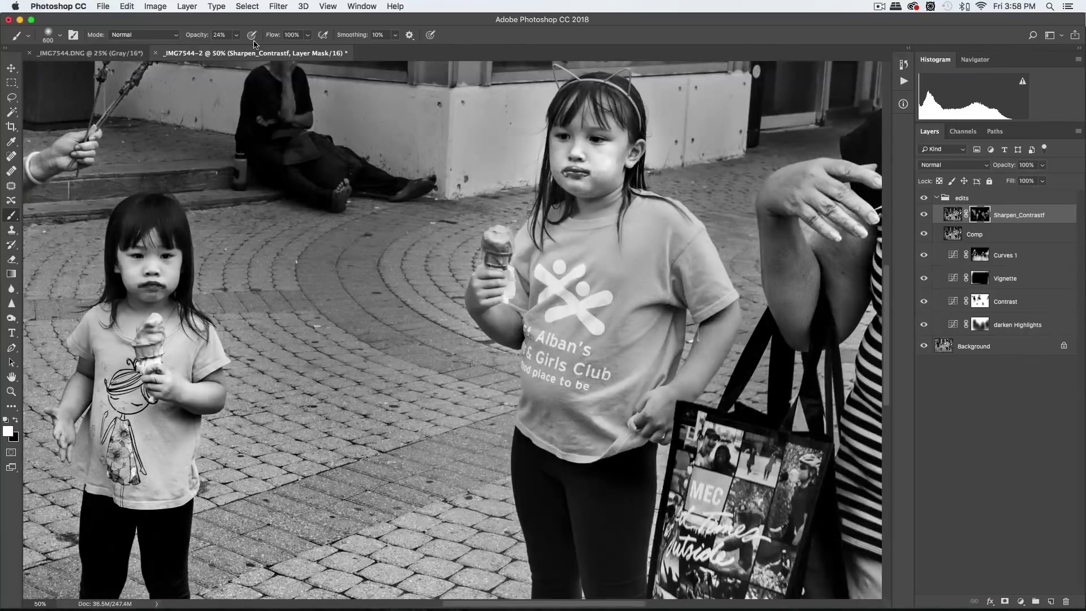
Step: Set the brush to size 250 and 74% opacity and paint more sharpening onto the older girl and the woman in the black dress
key("bracketleft")
key("bracketleft")
key("bracketleft")
key("bracketleft")
key("bracketleft")
key("bracketleft")
key("bracketleft")
key("7")
key("4")
scroll(452, 328, "right", 5)
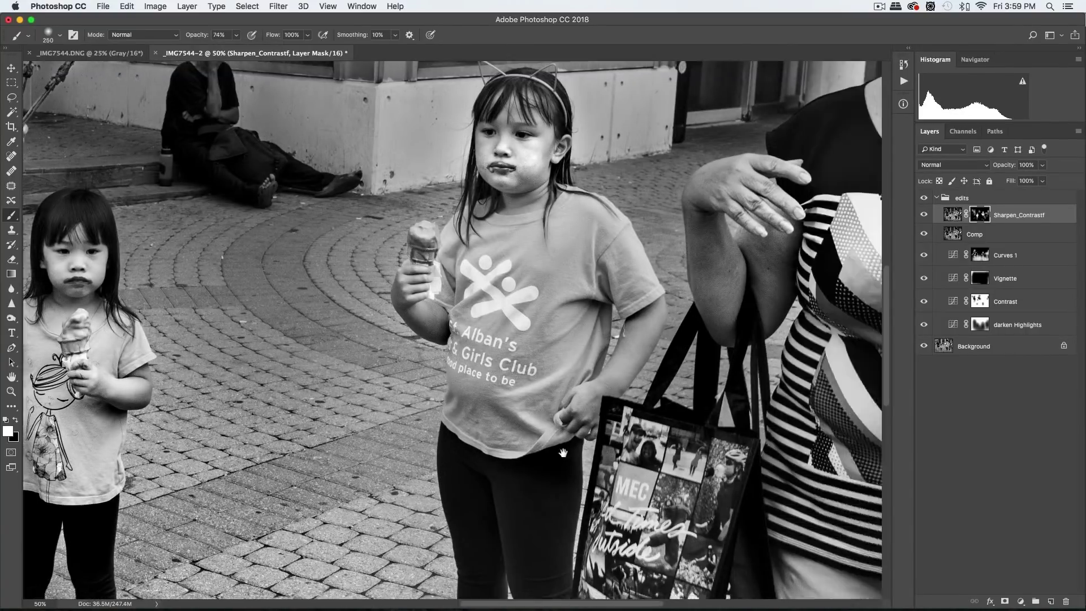
scroll(452, 329, "up", 8)
mouse_move(255, 53)
left_mouse_down()
mouse_move(262, 39)
mouse_move(265, 53)
left_mouse_up()
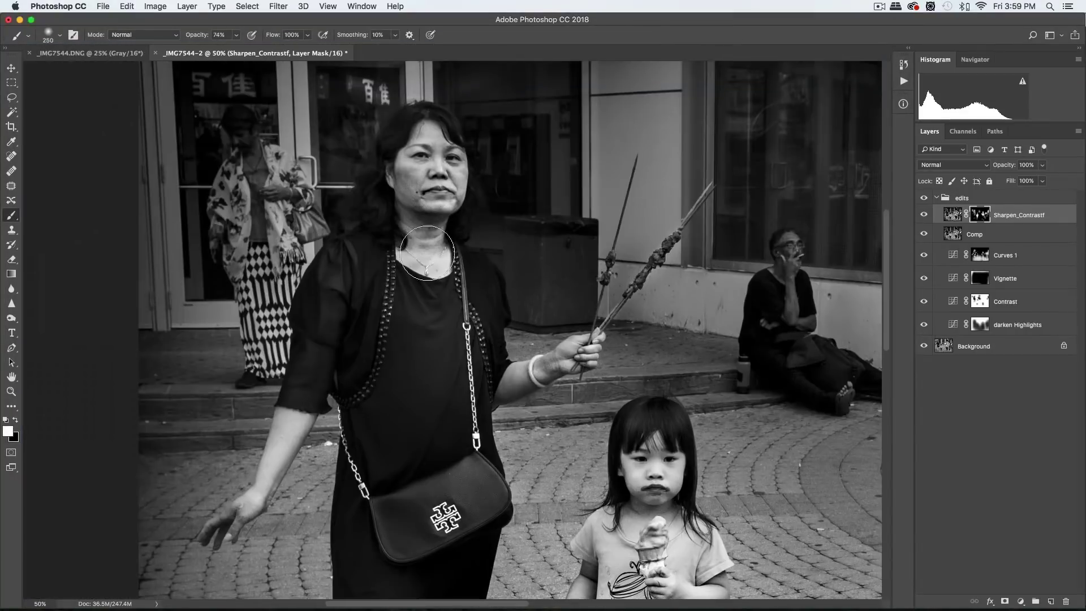
scroll(453, 330, "down", 10)
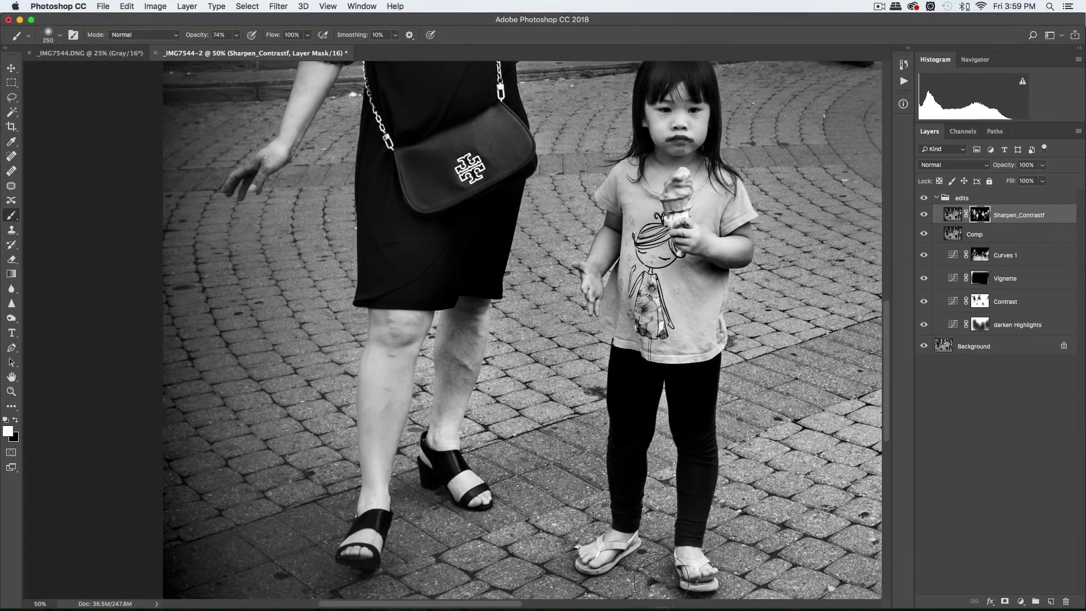
Step: Enlarge the brush to 1300 and paint the sharpening onto the cobblestone pavement through the layer mask
key("super+minus")
key("super+minus")
scroll(452, 330, "right", 8)
key("bracketright")
key("bracketright")
key("bracketright")
key("bracketright")
key("bracketright")
key("bracketright")
key("bracketright")
key("bracketright")
key("bracketright")
key("bracketright")
key("bracketright")
scroll(453, 330, "up", 3)
key("super+minus")
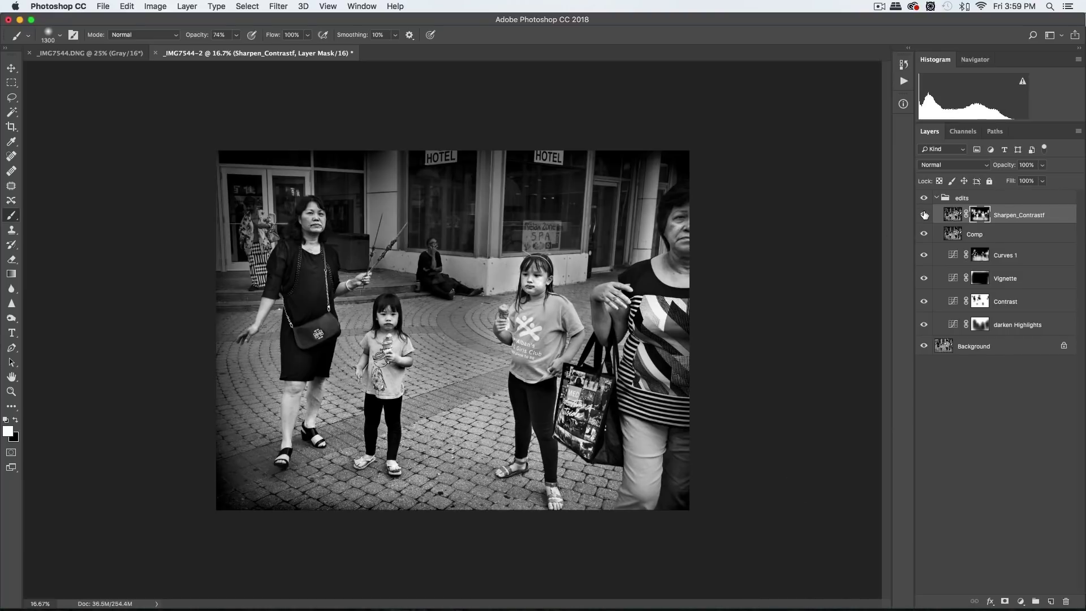
Step: Compare the photo with the Sharpen_Contrastf layer hidden and shown
key("super+equal")
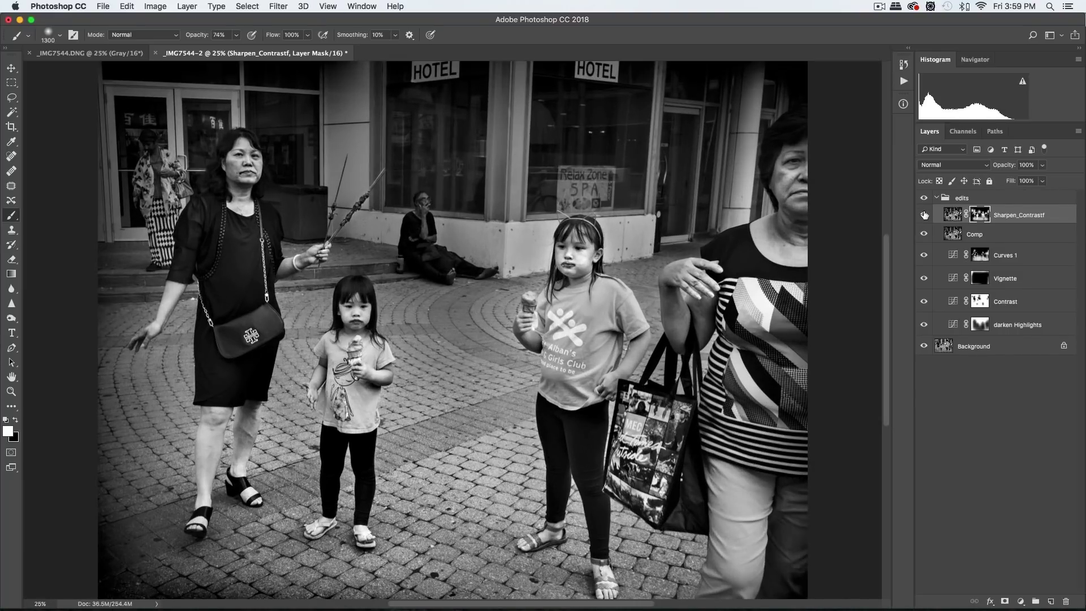
key("super+equal")
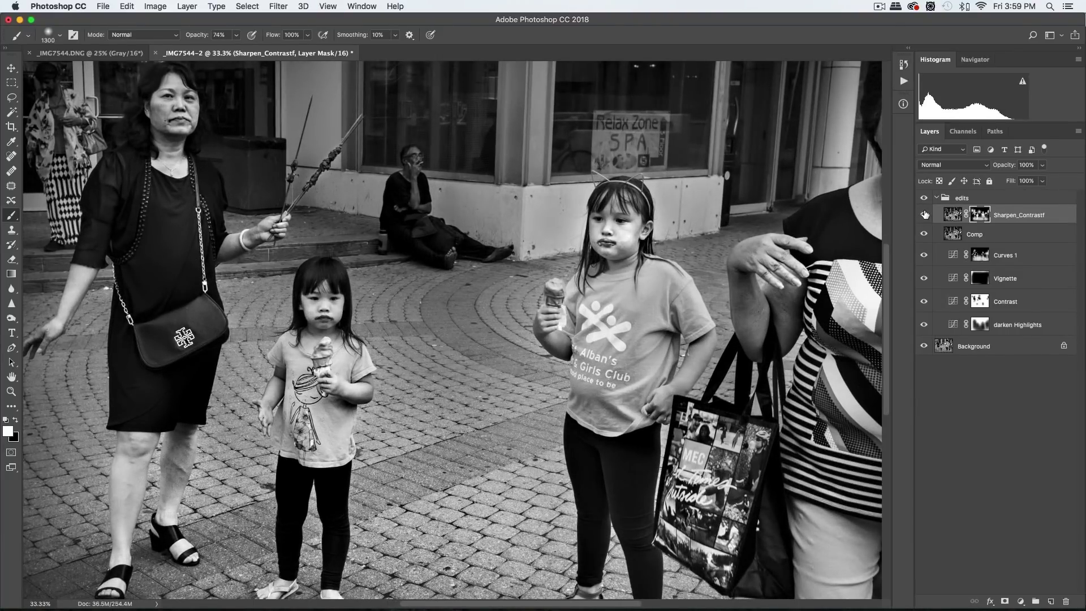
left_click(925, 214)
left_click(926, 214)
left_click(925, 215)
left_click(925, 214)
left_click(926, 214)
left_click(925, 214)
left_click(925, 214)
left_click(926, 214)
key("super+minus")
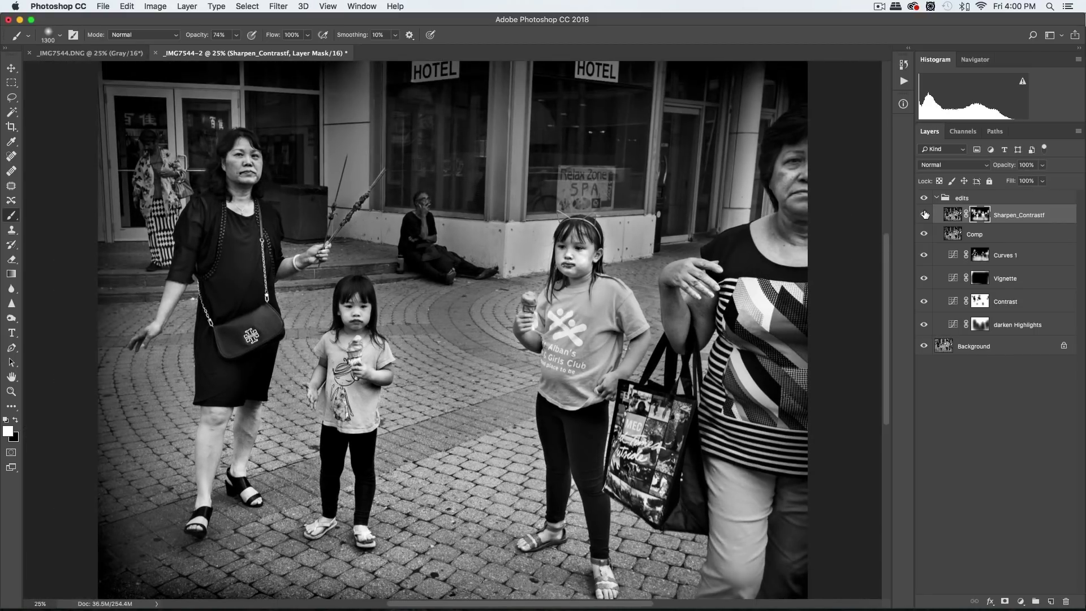
key("super+minus")
key("super+plus")
Step: Stamp all layers in the edits group into a new merged layer above Sharpen_Contrastf and name it Fine Sharpen
left_click(952, 215)
left_click(954, 326, "shift")
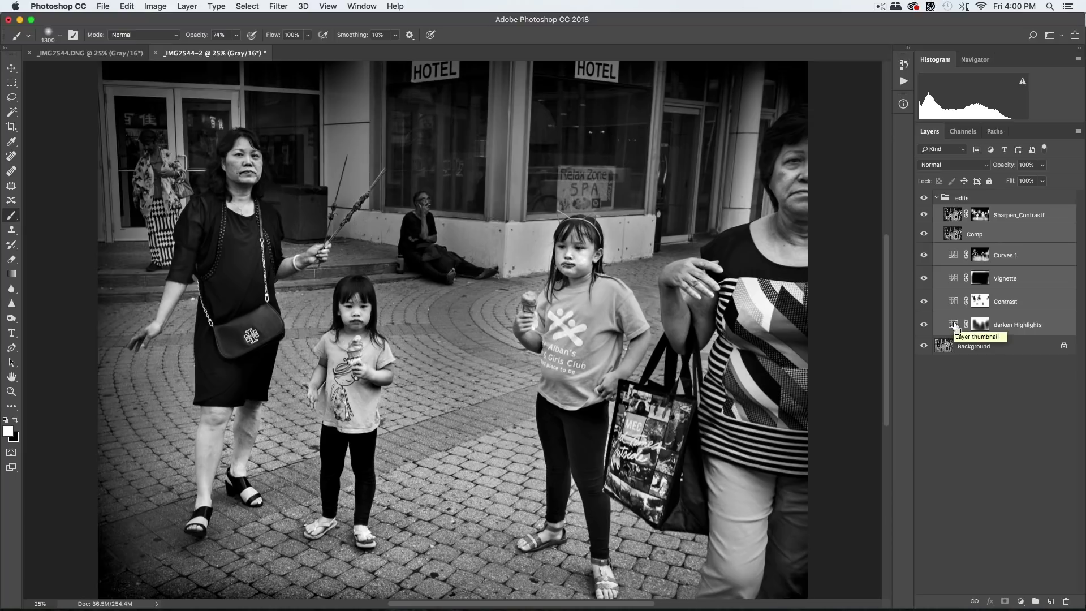
key("super+alt+e")
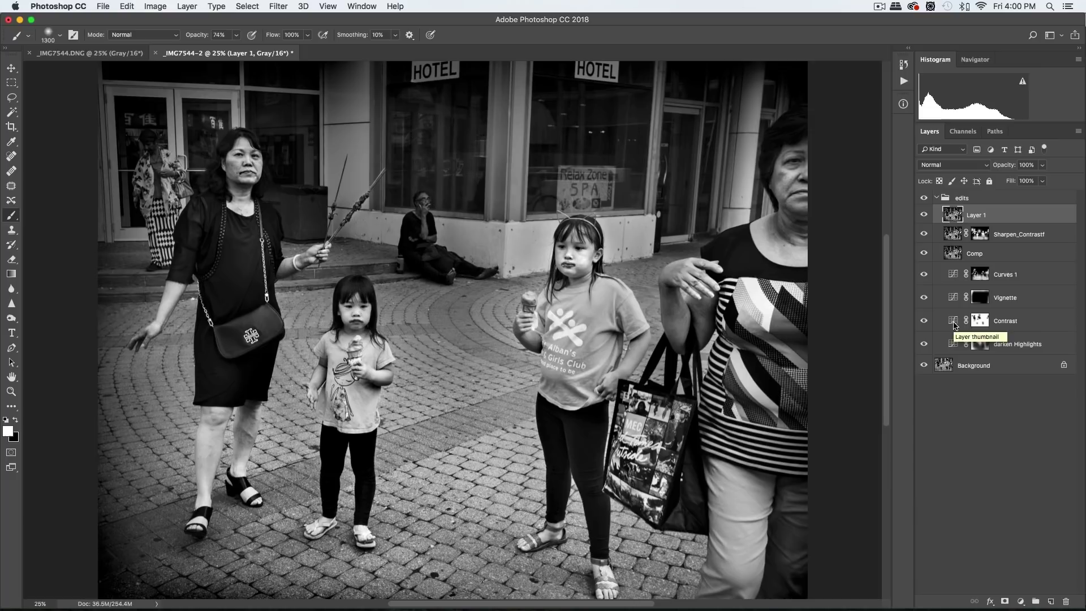
double_click(973, 215)
type("H")
left_click(953, 217)
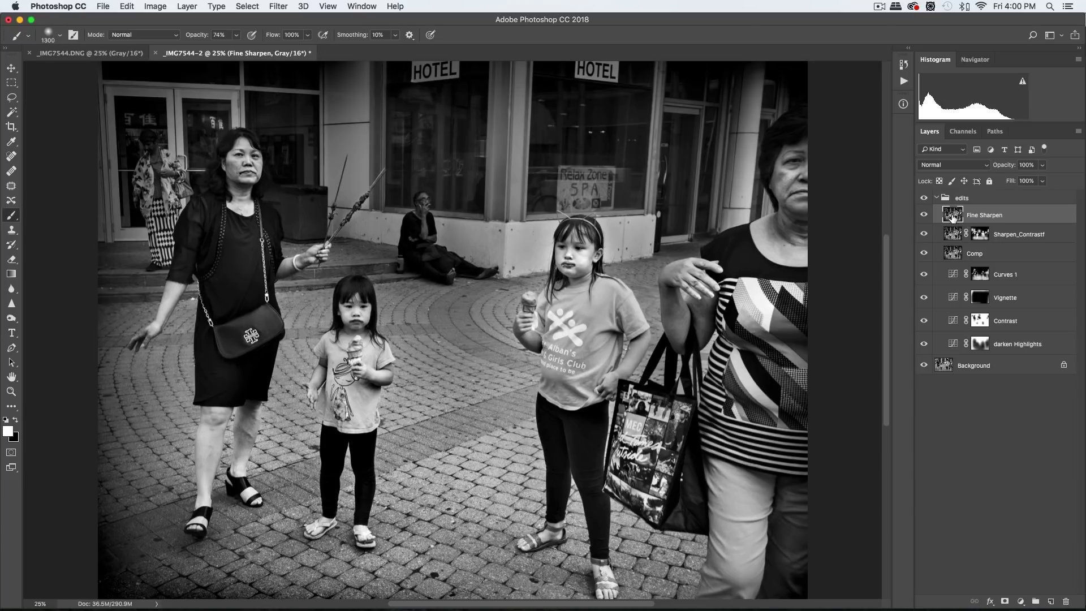
Step: Open the Unsharp Mask filter for the Fine Sharpen layer and set the amount to 150% and the radius to 1 pixel
left_click(279, 6)
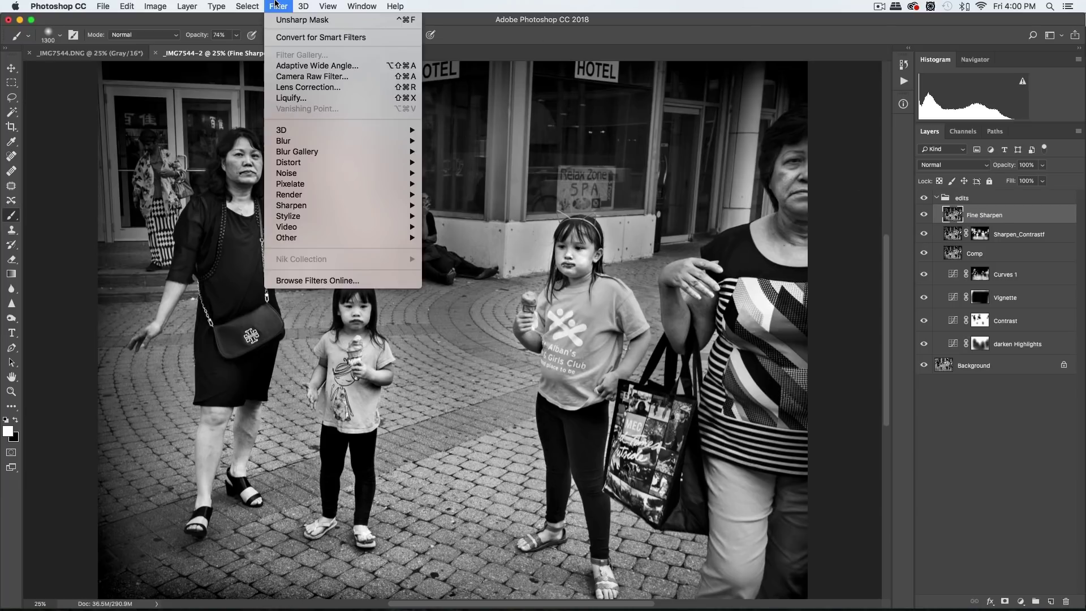
mouse_move(339, 206)
left_click(507, 260)
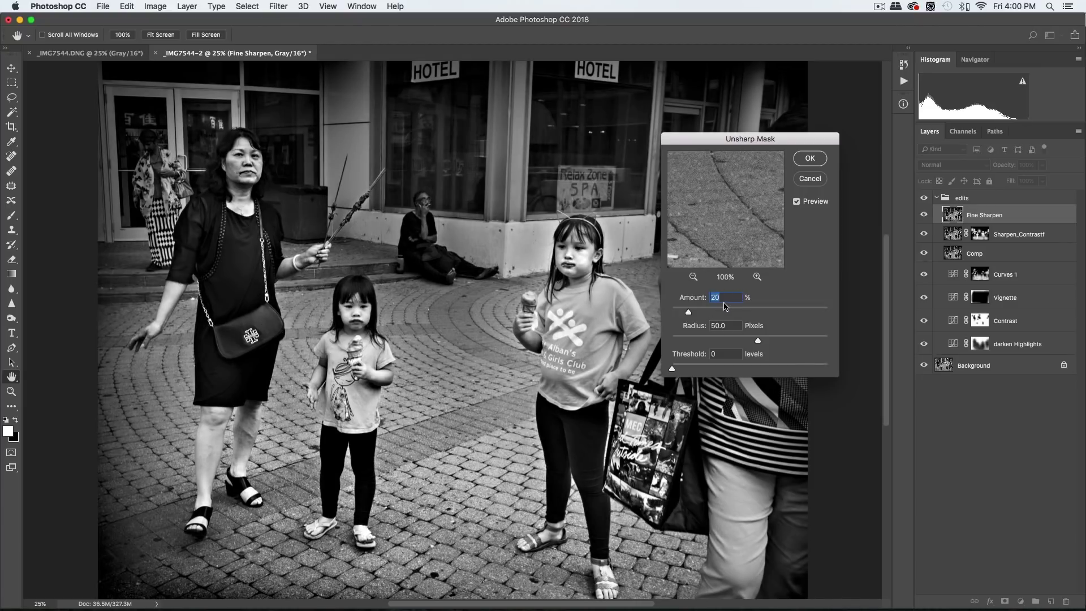
type("150")
key("Tab")
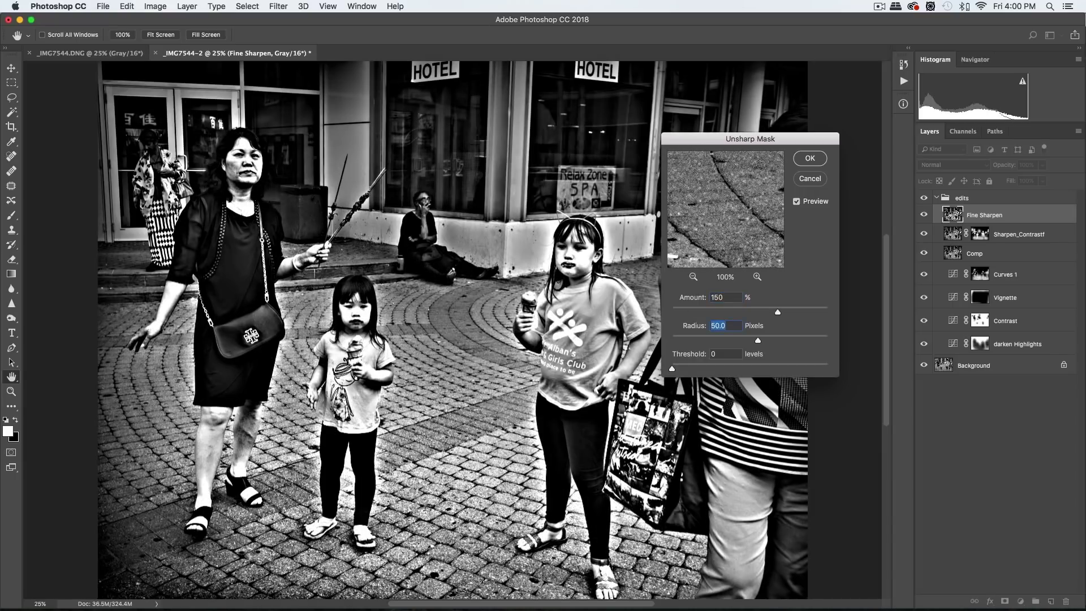
type("1")
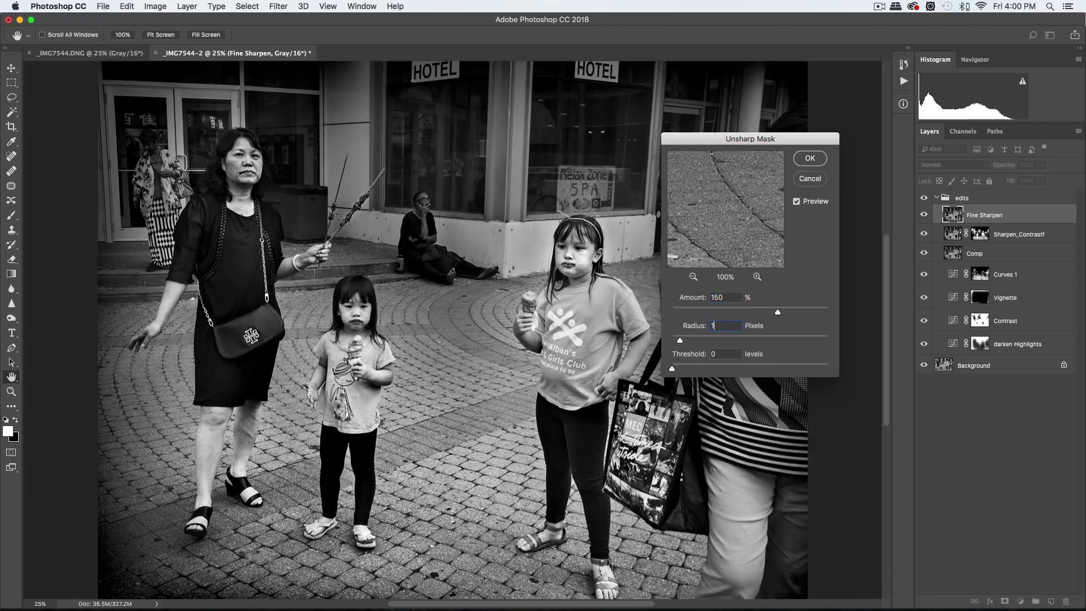
Step: Try an Unsharp Mask radius of 3.6 pixels on the older girl's face, and return it to 1.0 pixel
left_click(602, 257, "super")
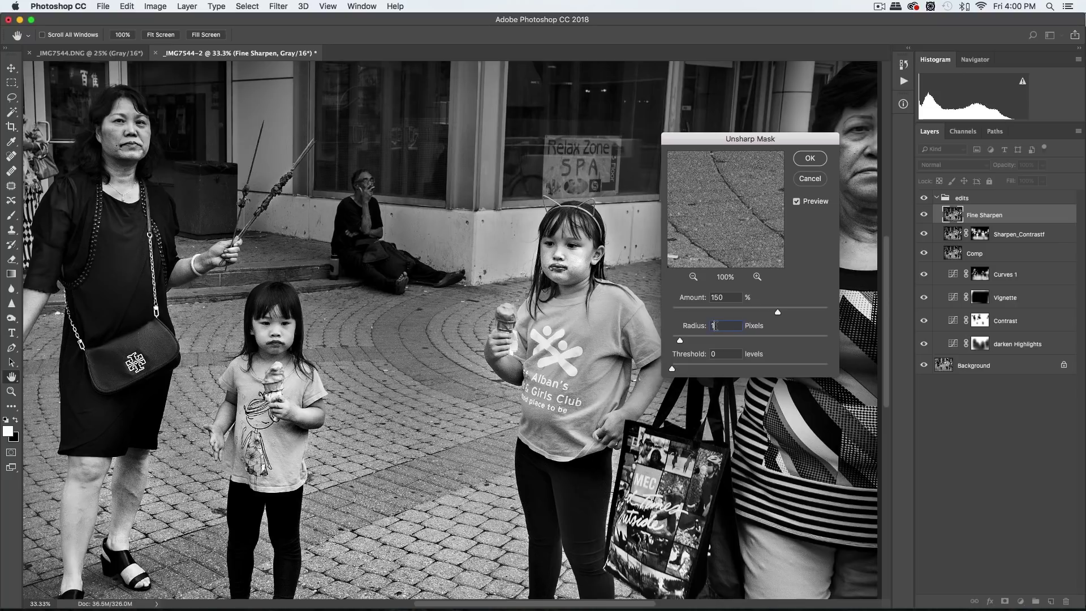
left_click(601, 240, "super")
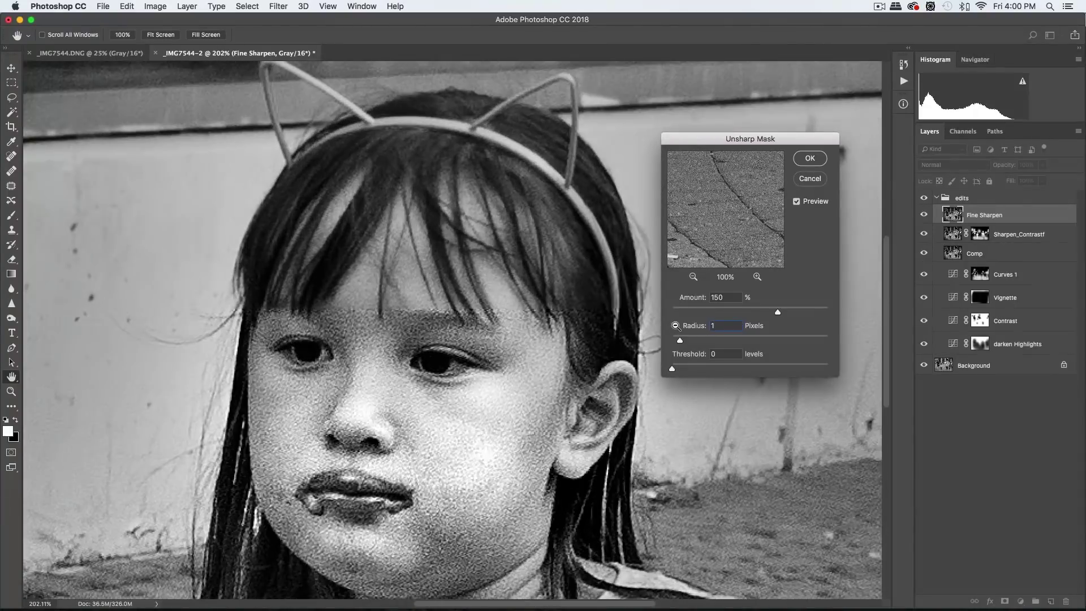
left_click(676, 326, "alt")
left_click_drag(680, 340, 690, 341)
left_click(702, 341)
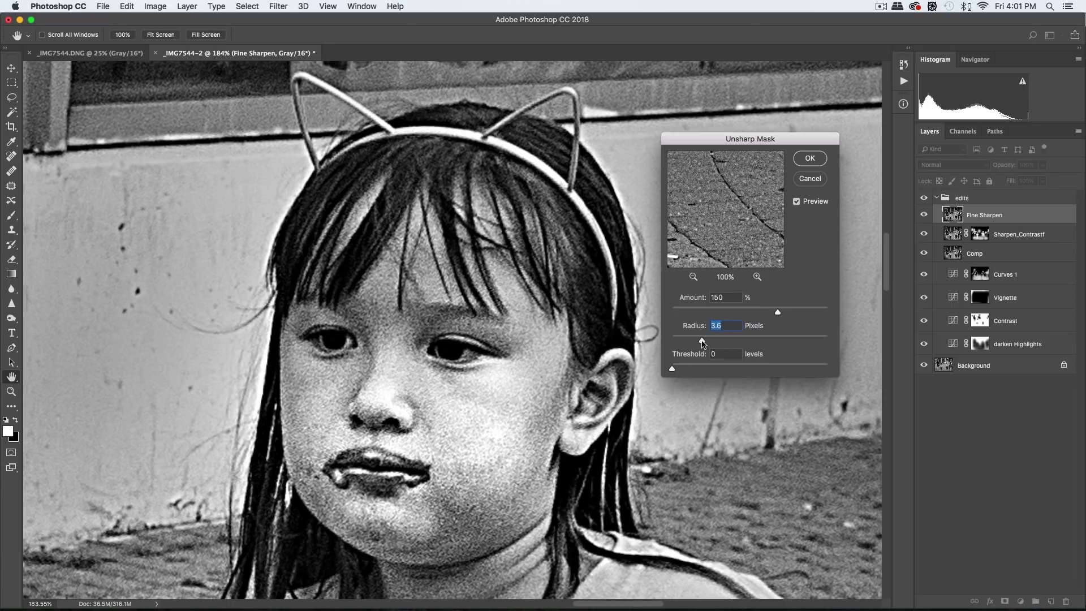
key("super+z")
left_click_drag(690, 341, 683, 341)
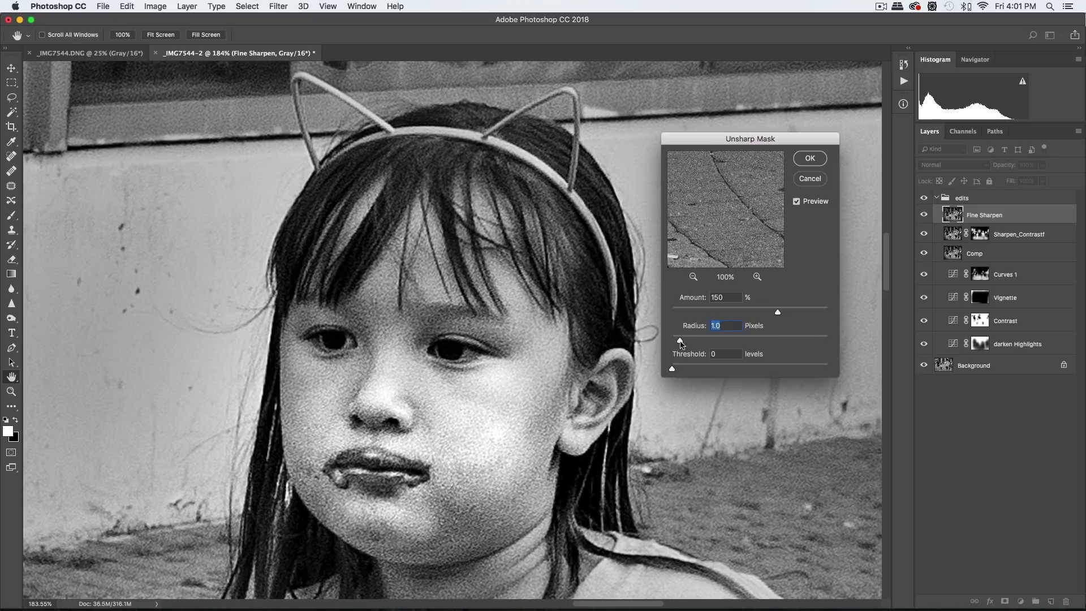
Step: Open the file information of the photo and view its camera data
key("super+minus")
key("super+minus")
key("super+minus")
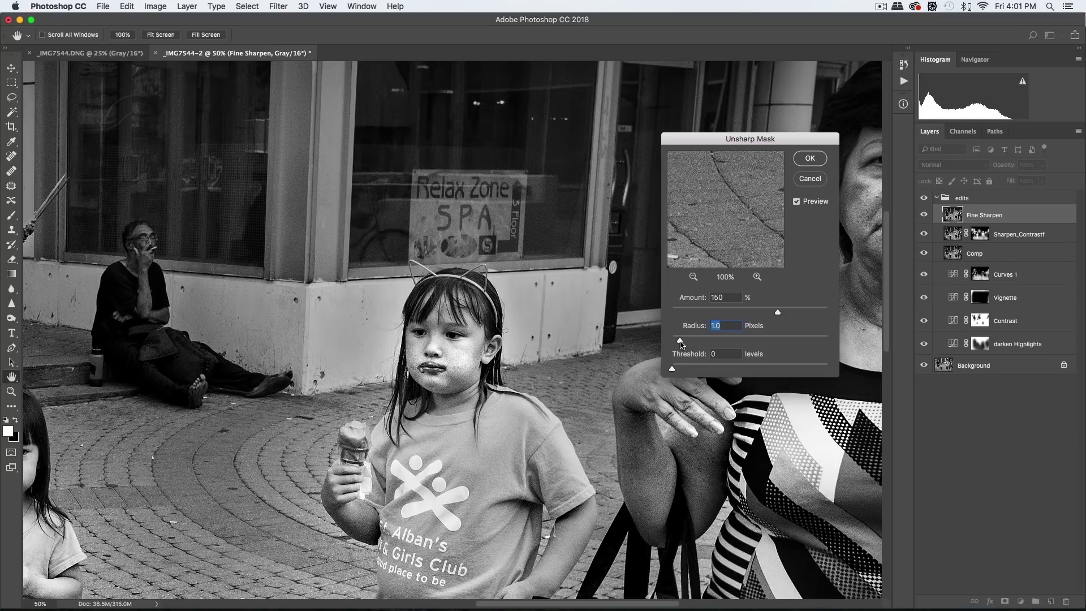
key("alt")
key("alt+shift+super+i")
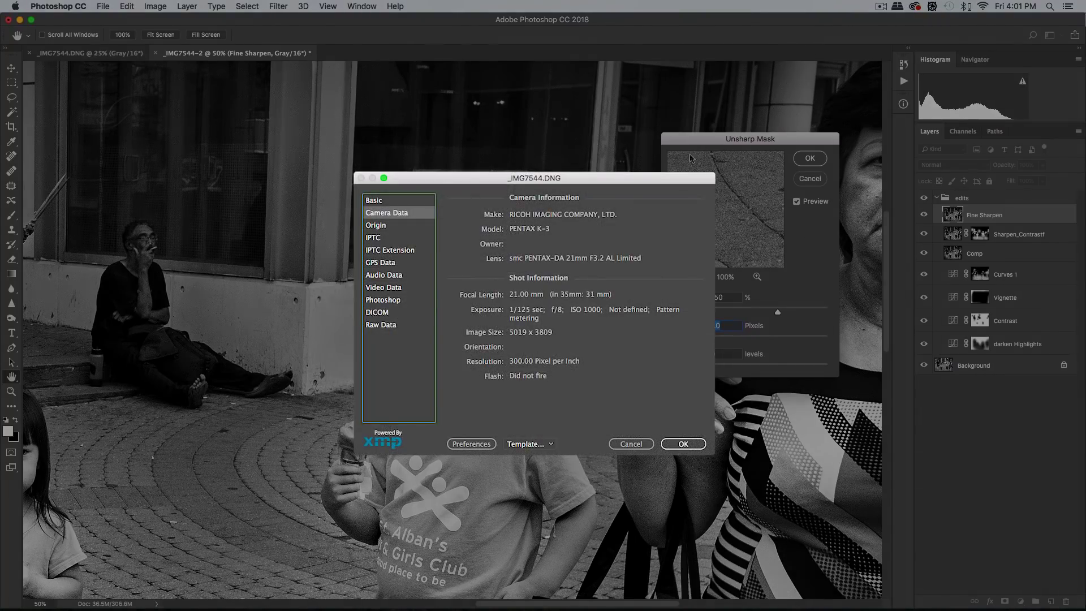
Step: Close the photo's file information and examine the sharpening preview across the women, the girls and the seated man
scroll(453, 328, "left", 5)
scroll(453, 329, "down", 3)
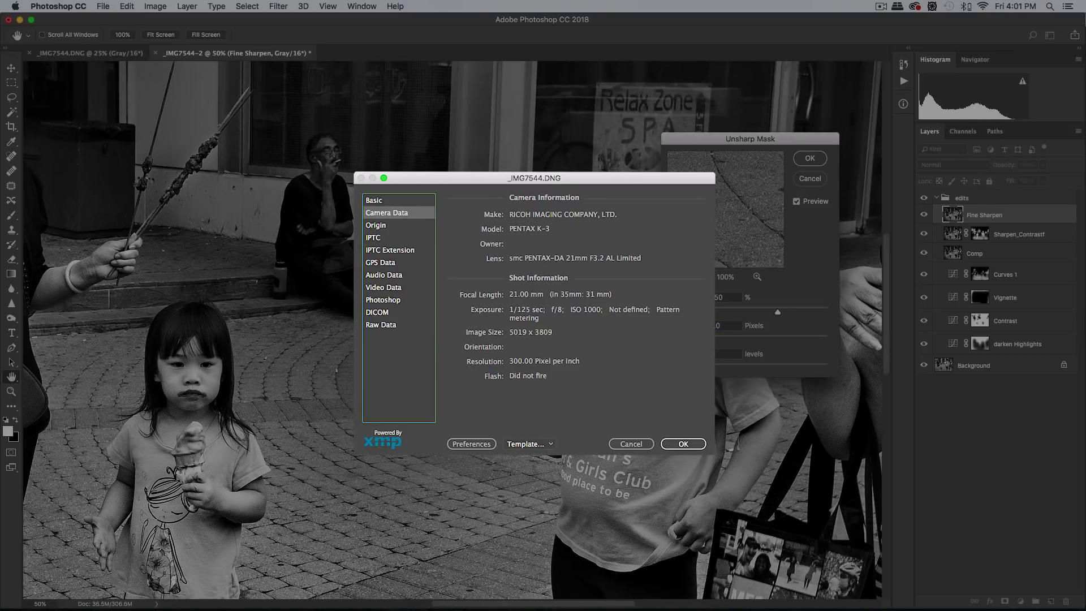
scroll(299, 401, "left", 5)
scroll(298, 400, "up", 3)
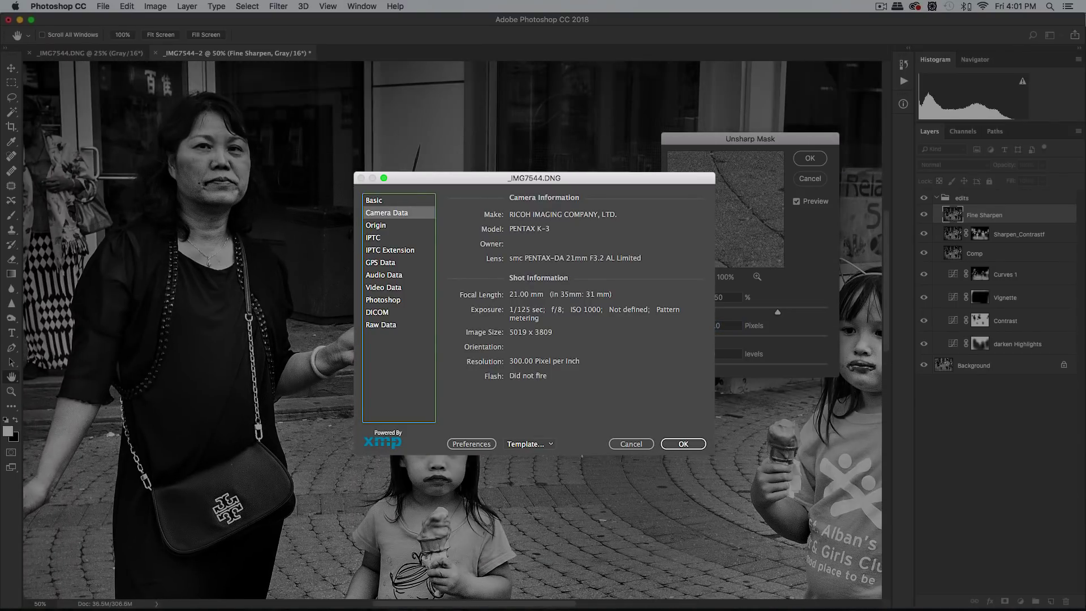
key("Escape")
scroll(647, 241, "right", 5)
scroll(647, 241, "down", 4)
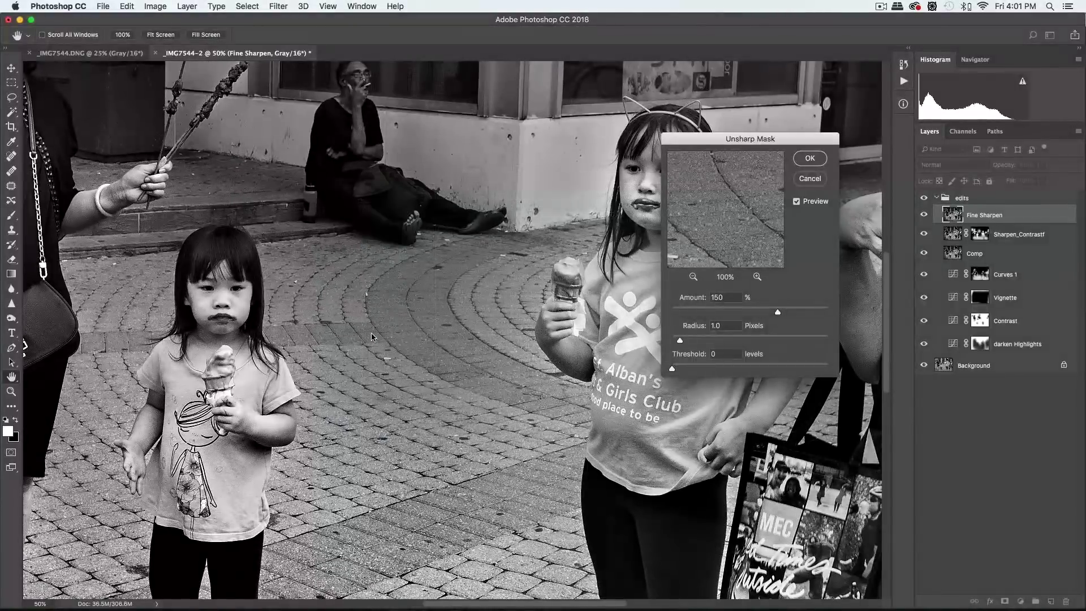
scroll(292, 323, "left", 5)
scroll(292, 323, "down", 2)
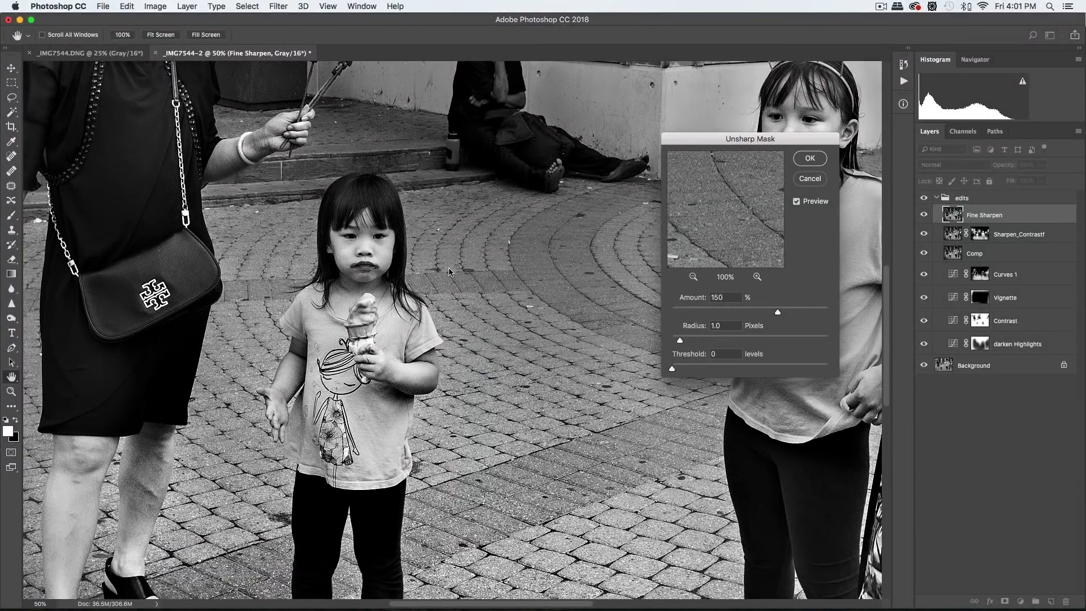
scroll(463, 295, "left", 3)
scroll(462, 296, "up", 4)
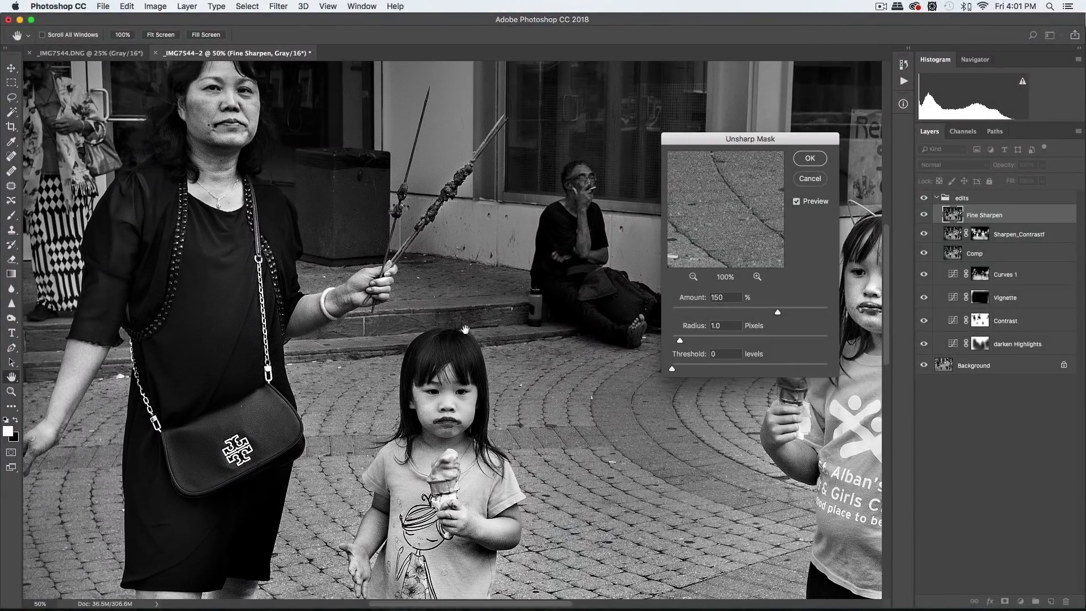
key("super+minus")
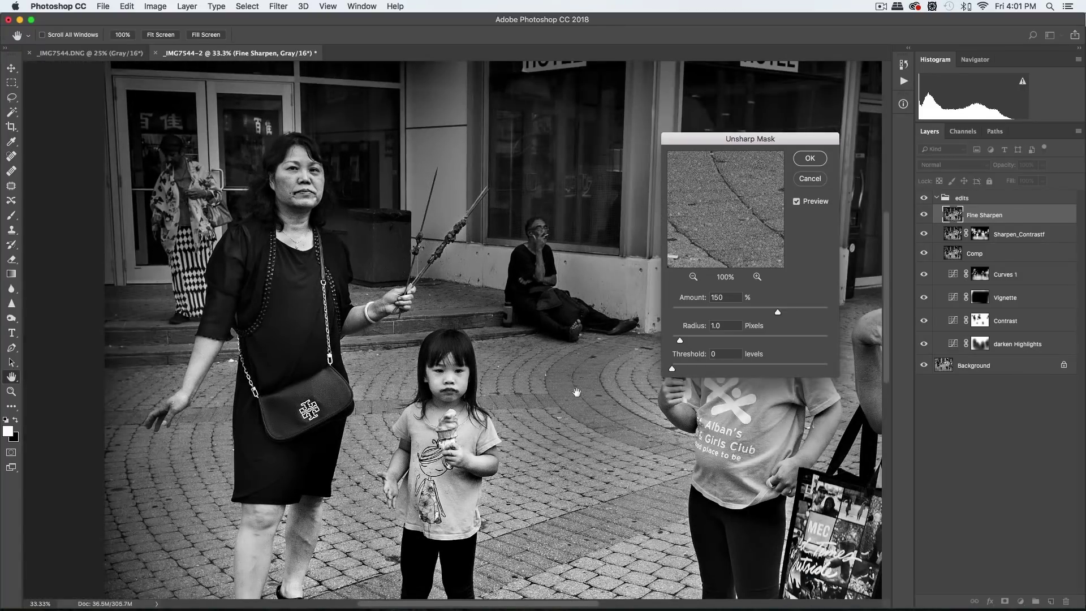
scroll(578, 392, "right", 3)
scroll(578, 392, "down", 4)
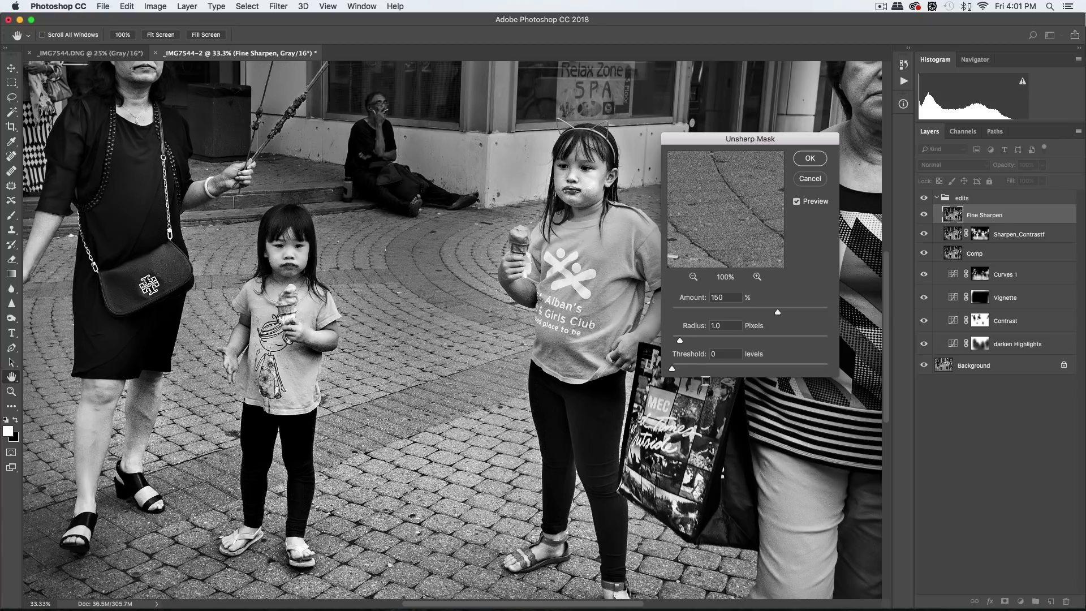
Step: Try an Unsharp Mask threshold of 46 levels on the older girl's face, and lower it to 3 levels
key("super+equal")
scroll(449, 437, "right", 5)
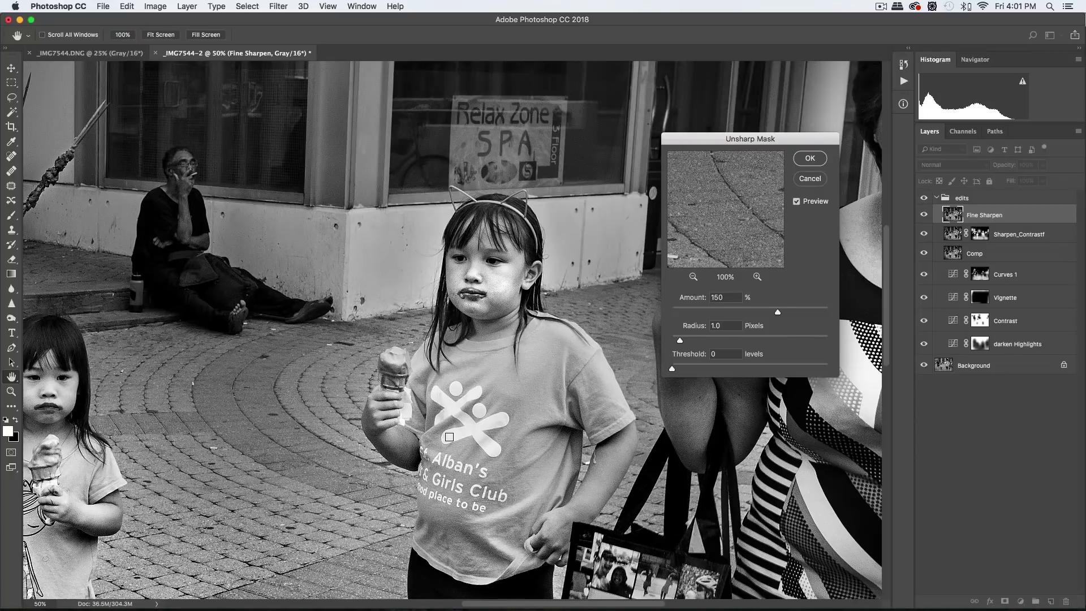
key("super+equal")
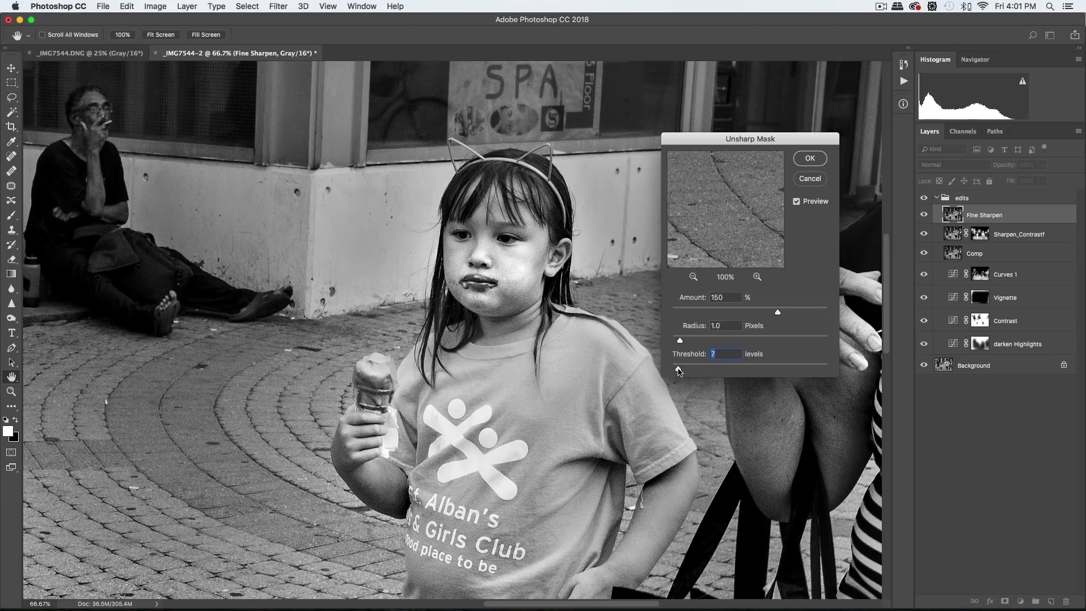
key("super+plus")
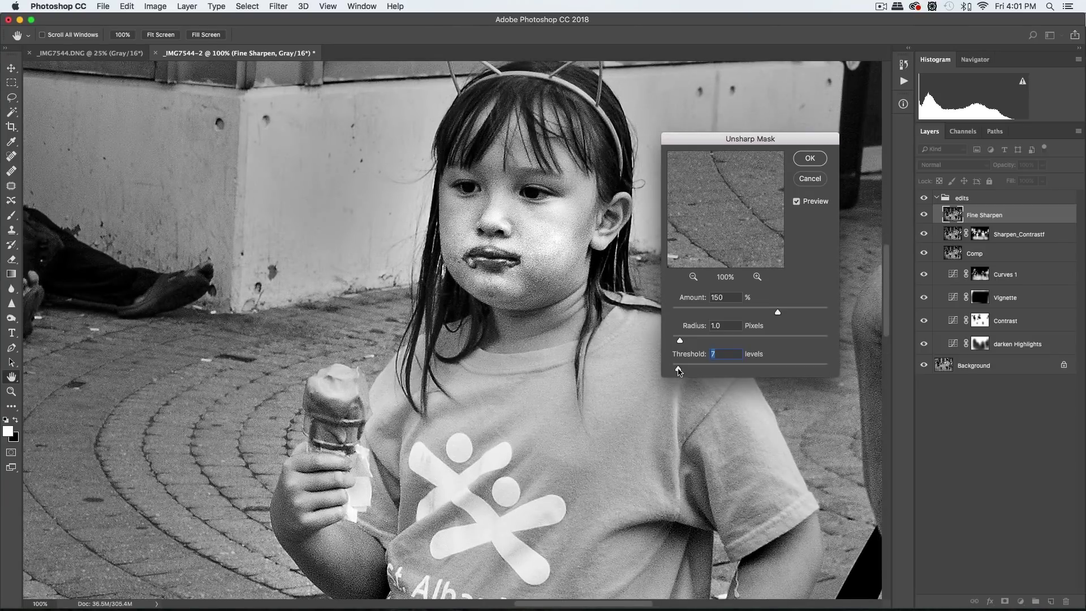
left_click_drag(679, 371, 714, 374)
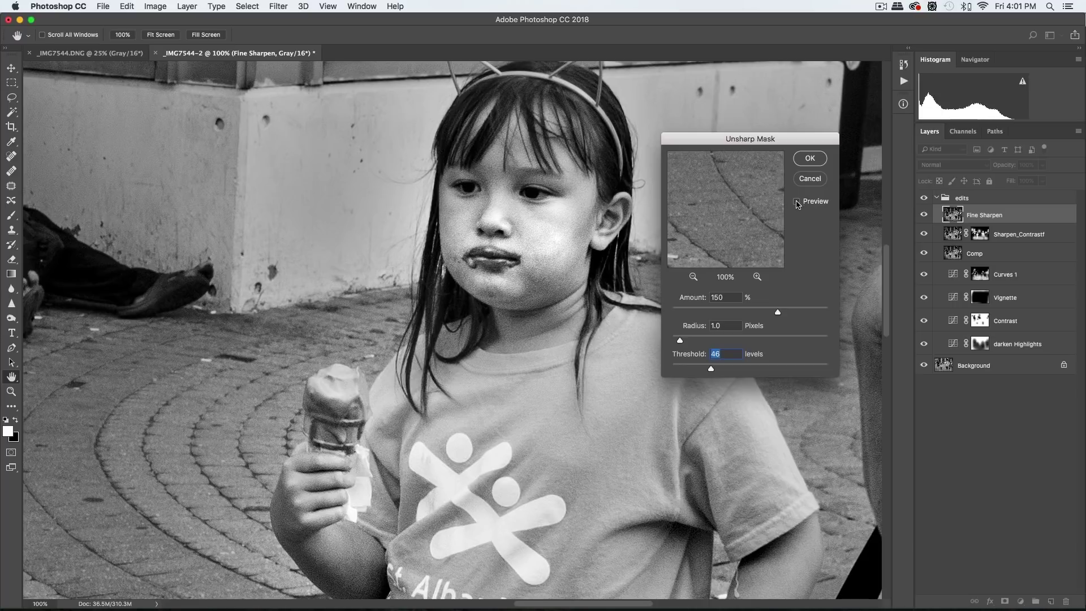
left_click(798, 202)
left_click_drag(712, 369, 672, 369)
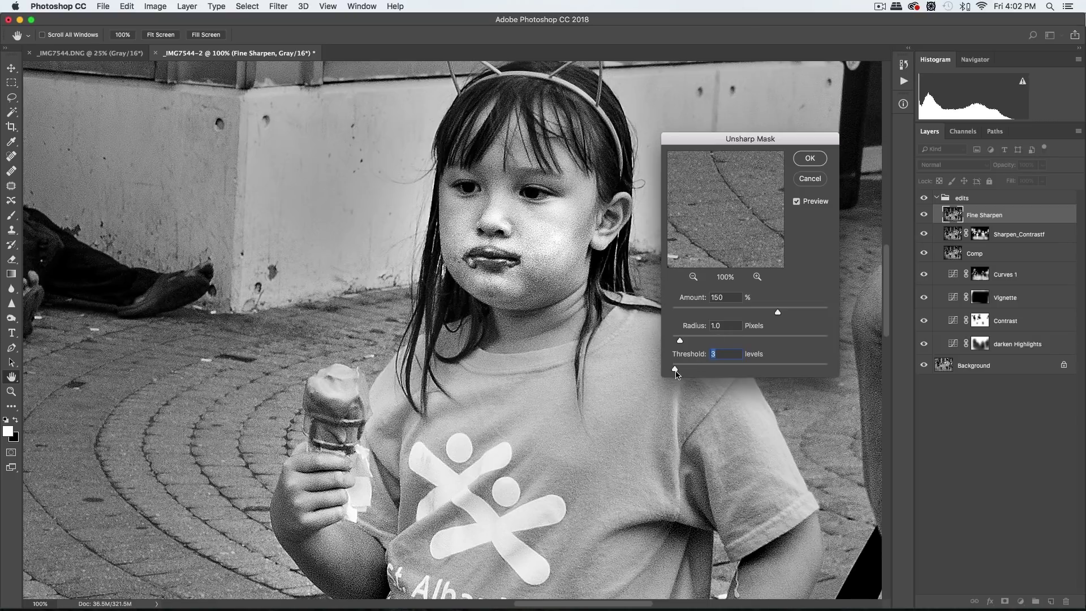
Step: Set the Unsharp Mask threshold to 7 levels, comparing with the preview off, and apply the filter to the Fine Sharpen layer
left_click(798, 202)
left_click(797, 203)
left_click(798, 203)
left_click(797, 203)
left_click(798, 203)
key("super+minus")
key("super+minus")
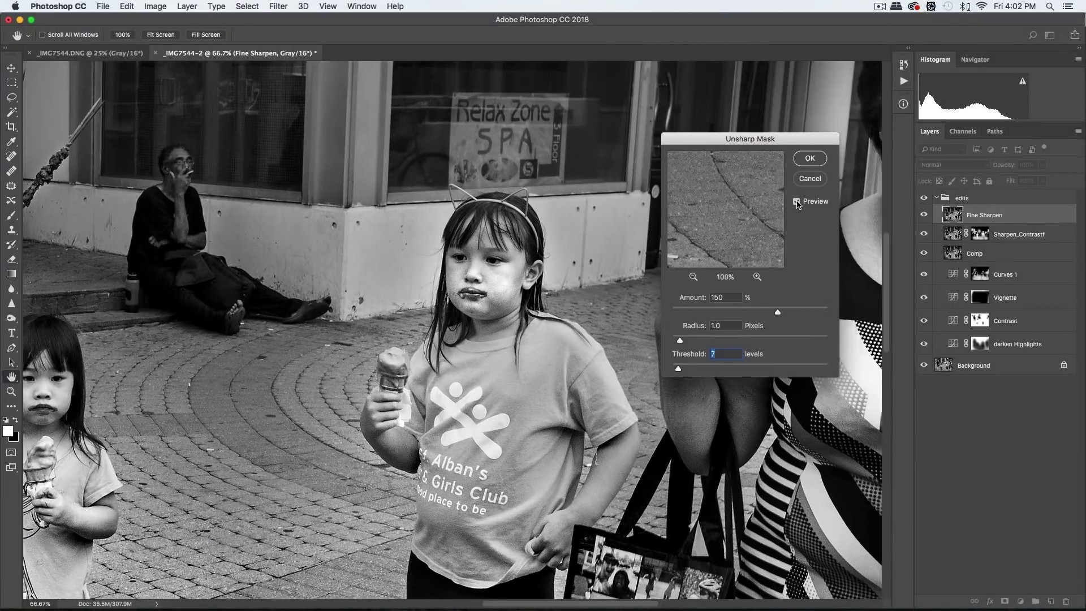
scroll(509, 403, "left", 8)
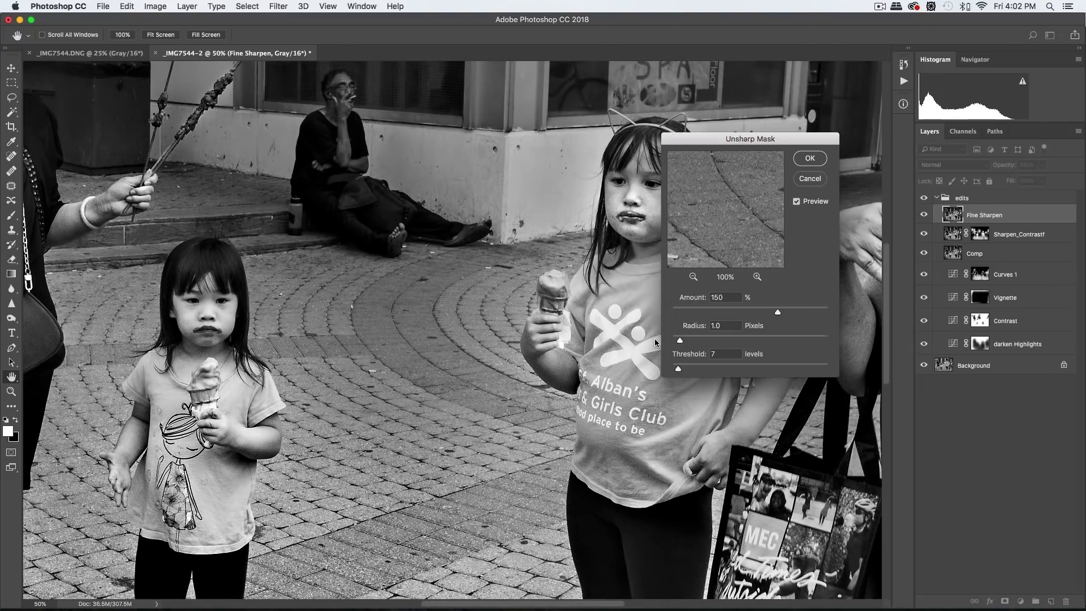
scroll(553, 356, "up", 5)
scroll(554, 357, "left", 2)
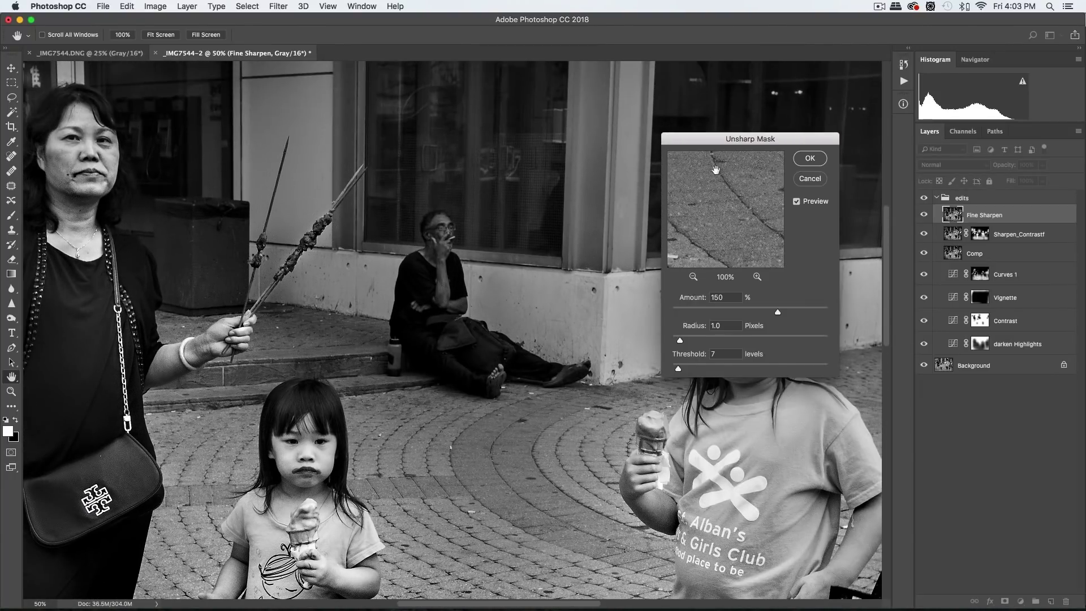
left_click(813, 160)
Step: Copy the layer mask of Sharpen_Contrastf onto the Fine Sharpen layer
key("b")
key("super+minus")
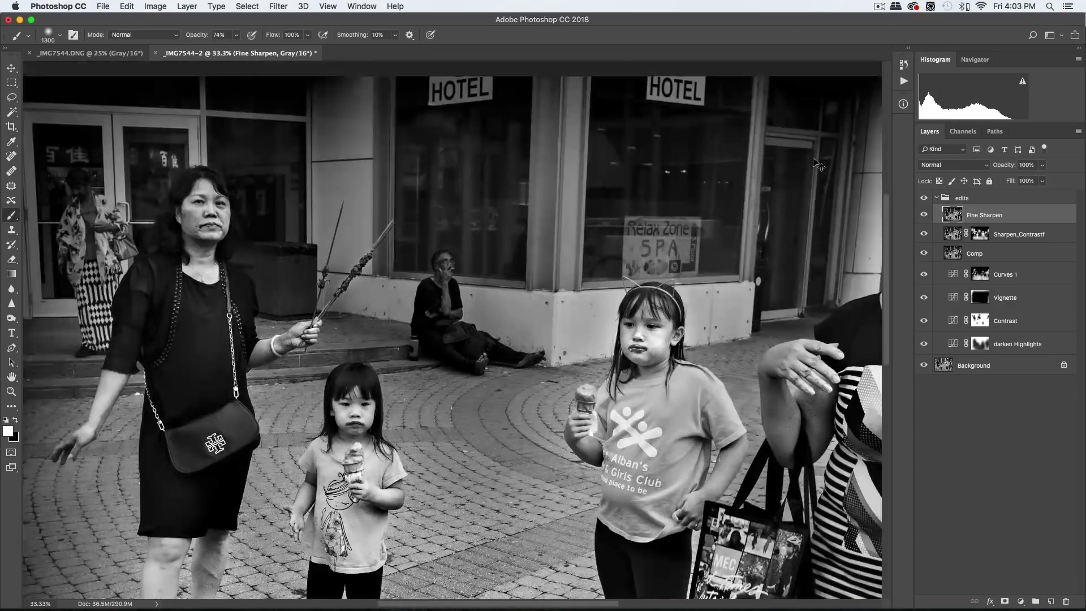
key("super+minus")
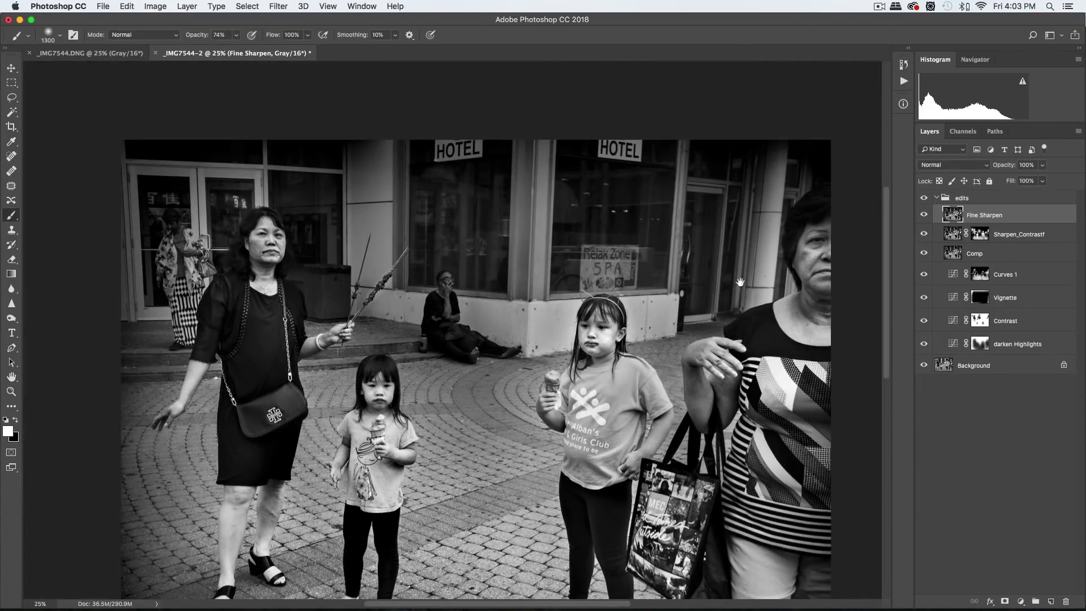
left_click_drag(736, 387, 696, 335)
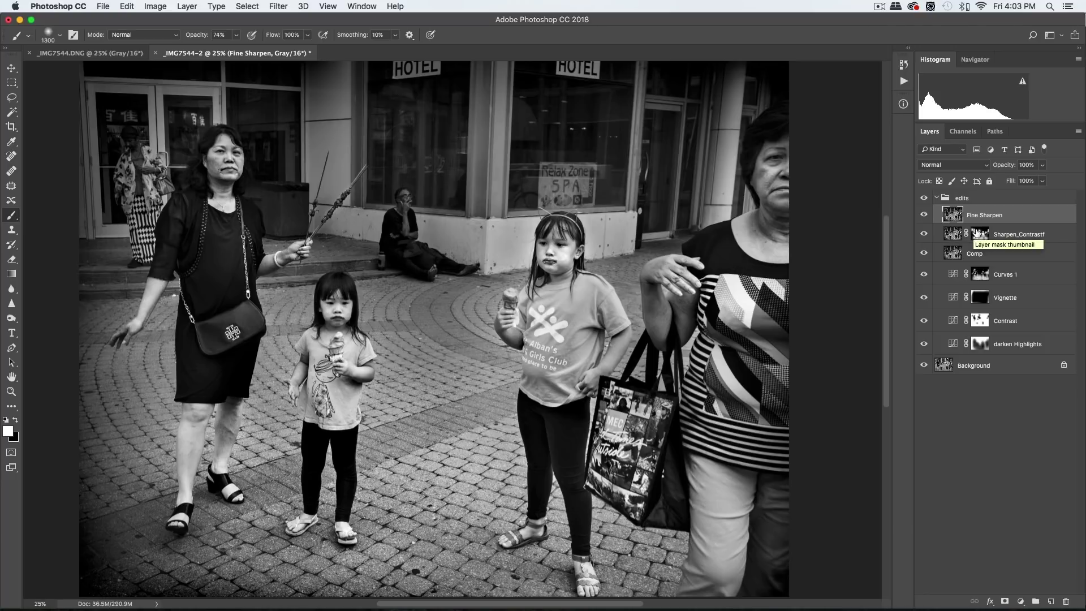
left_click_drag(974, 234, 981, 218)
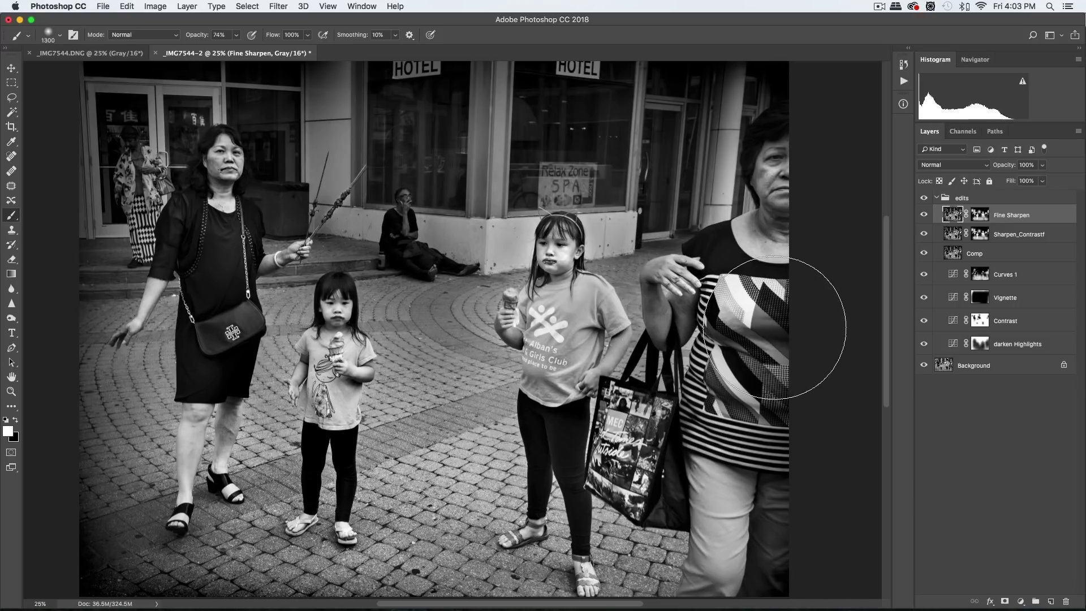
Step: Compare the older girl's face with the Fine Sharpen layer hidden and shown, and review the whole photo
key("super+plus")
key("super+plus")
key("super+plus")
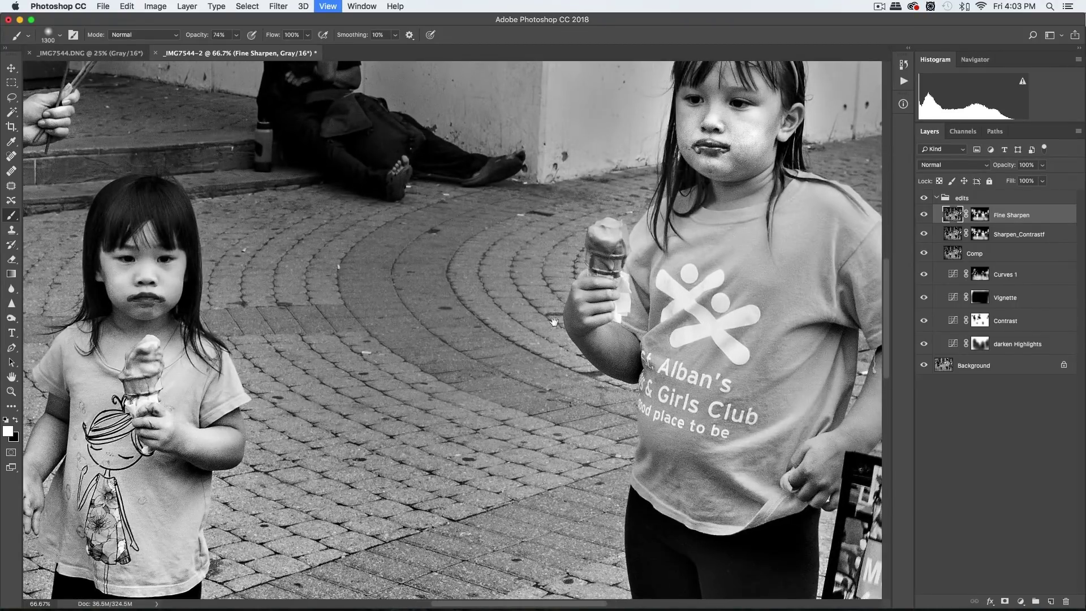
left_click_drag(619, 329, 530, 422)
left_click(924, 215)
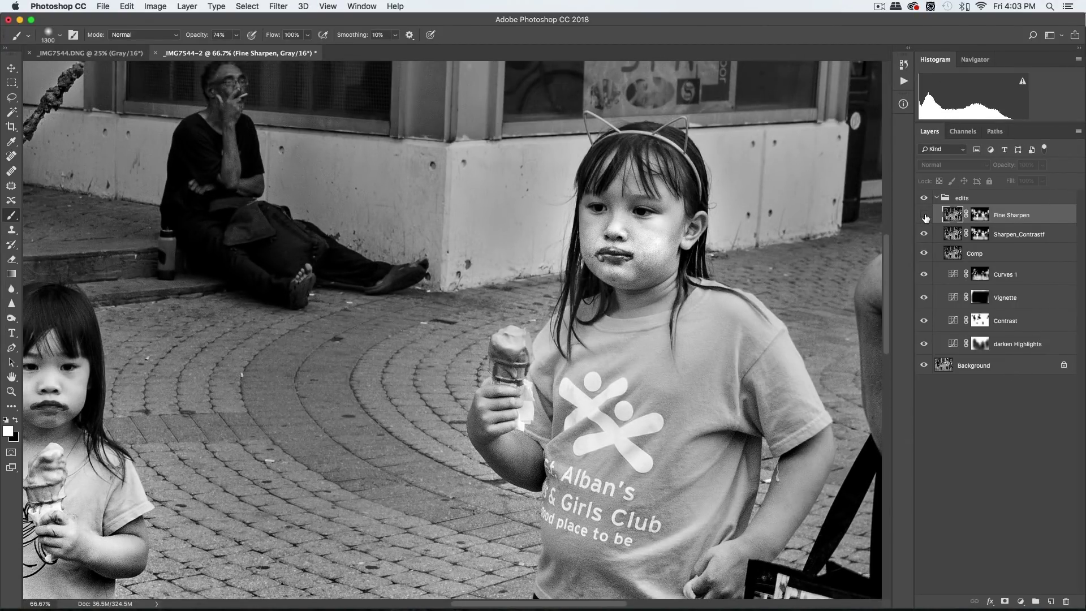
left_click(925, 215)
key("super+plus")
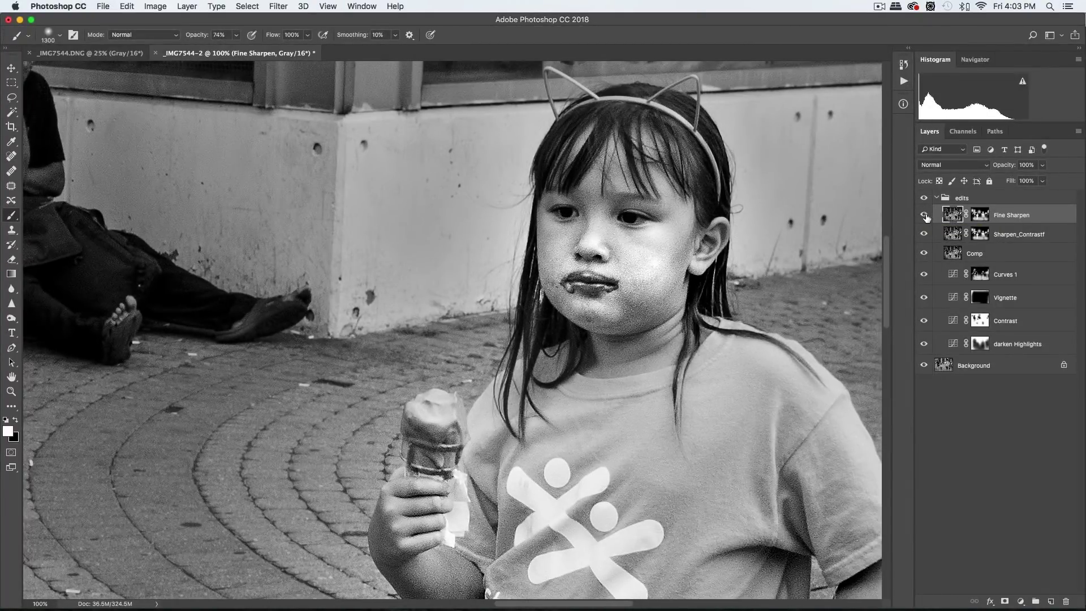
left_click(925, 215)
left_click(925, 215)
key("super+minus")
key("super+minus")
key("super+minus")
key("super+minus")
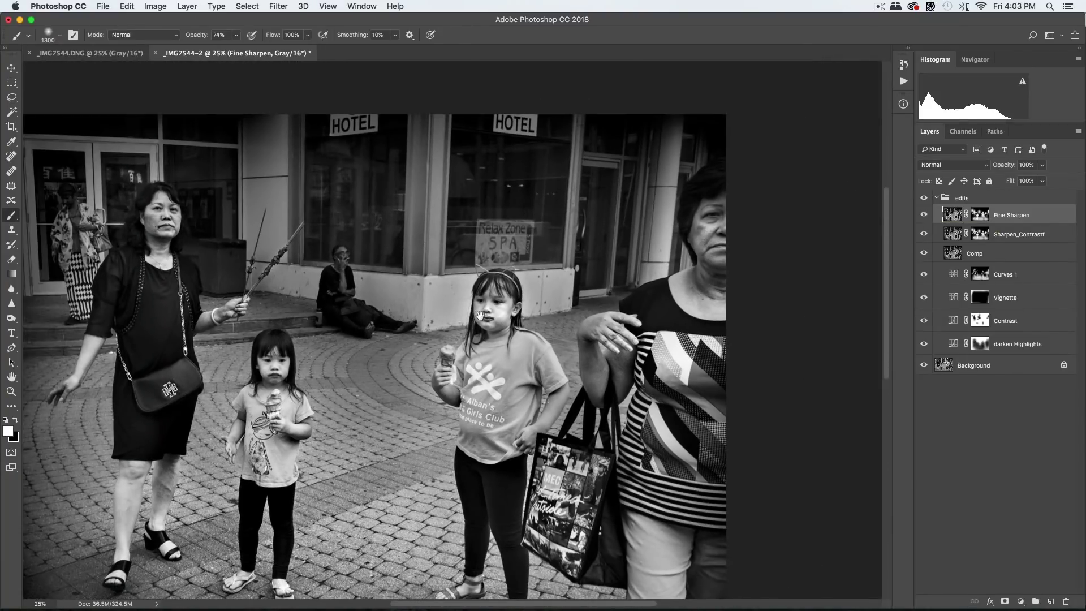
scroll(564, 258, "down", 3)
scroll(564, 259, "left", 4)
key("super+minus")
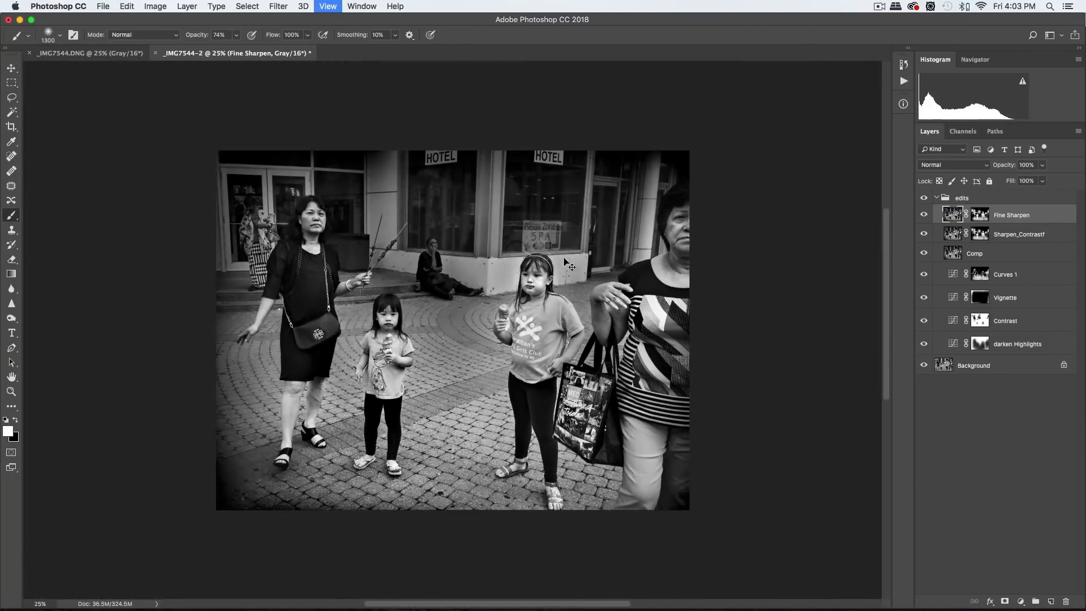
Step: Stamp all layers in the edits group into a new merged layer above Fine Sharpen
left_click(12, 68)
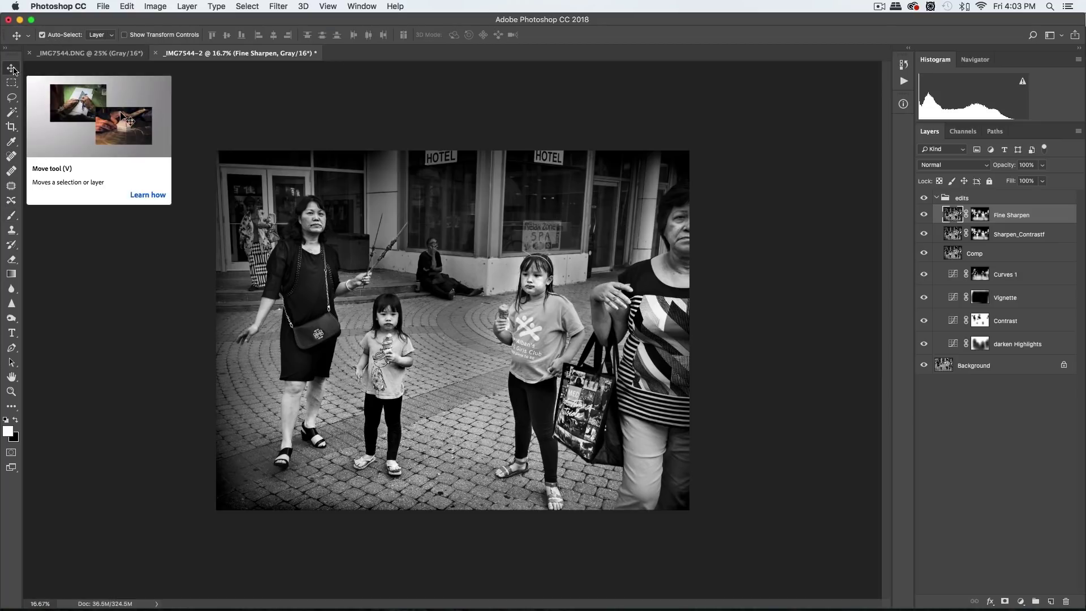
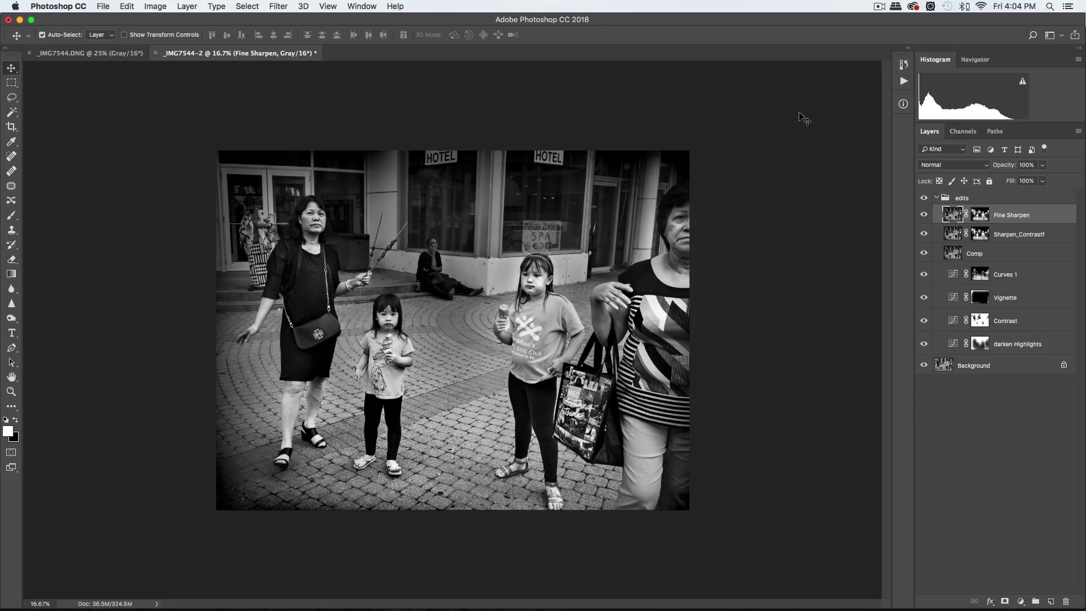
left_click(278, 7)
key("Escape")
left_click(959, 345, "shift")
left_click(955, 213)
key("super")
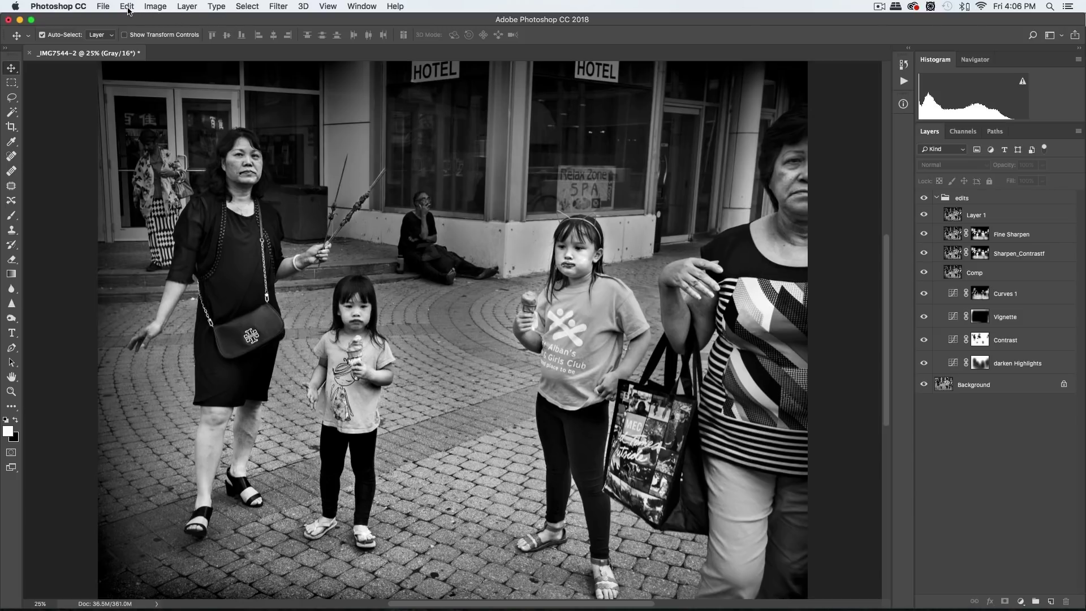
Step: Convert the image mode from grayscale to RGB Color without flattening the layers
left_click(162, 10)
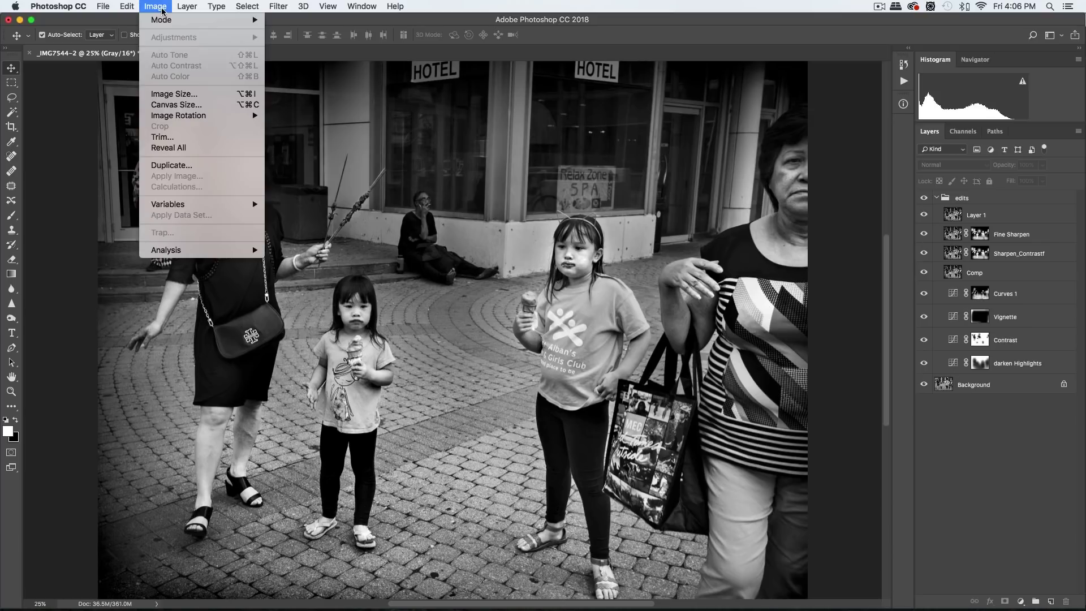
mouse_move(158, 20)
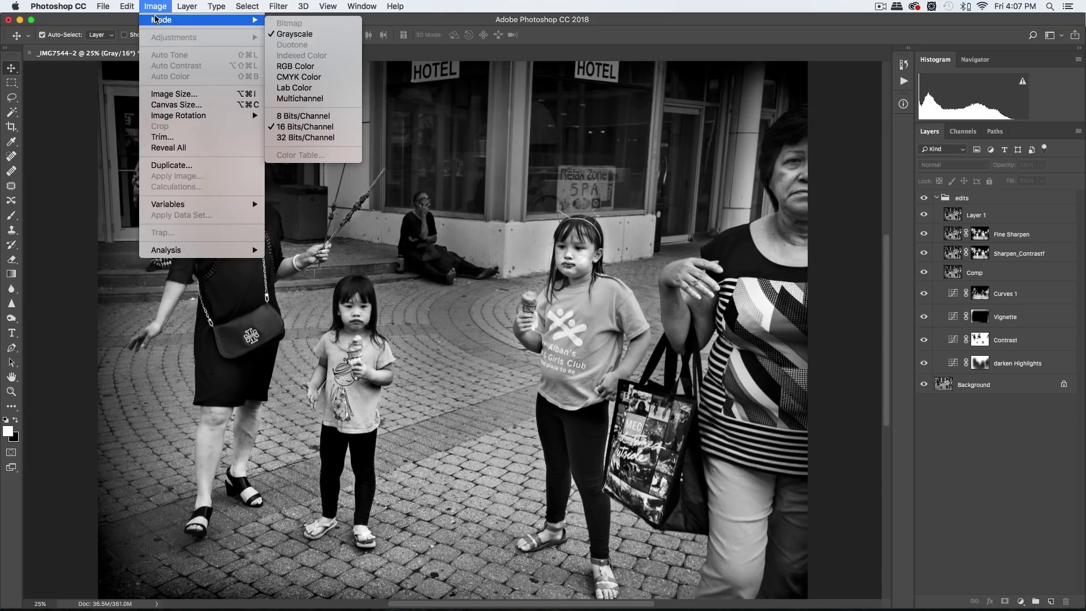
left_click(309, 66)
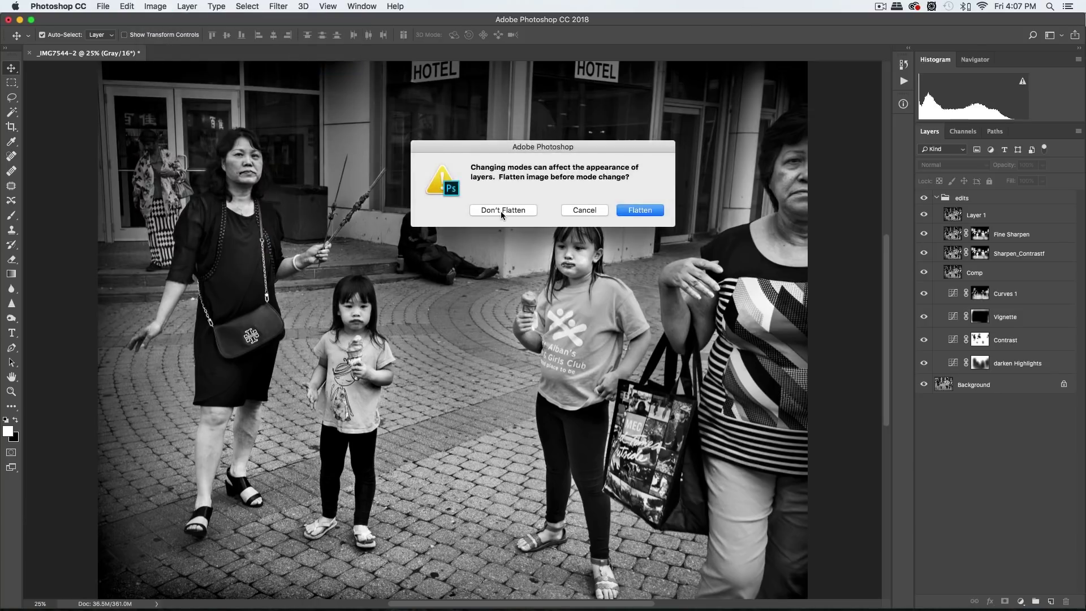
left_click(501, 210)
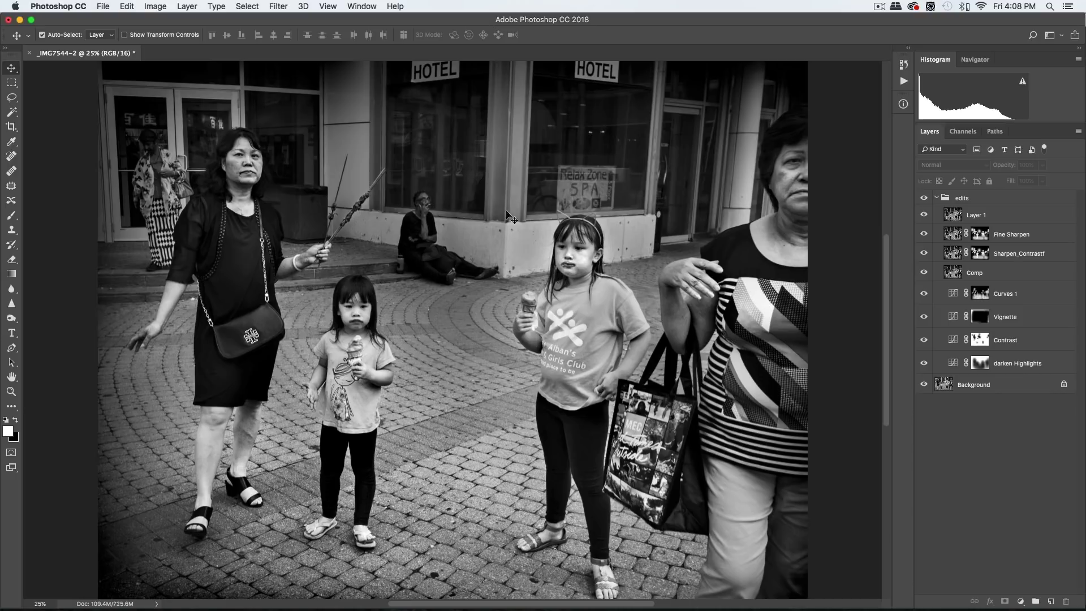
Step: Open Silver Efex Pro 2 from the Nik Collection for the top merged layer and reposition its window
left_click(956, 213)
left_click(276, 7)
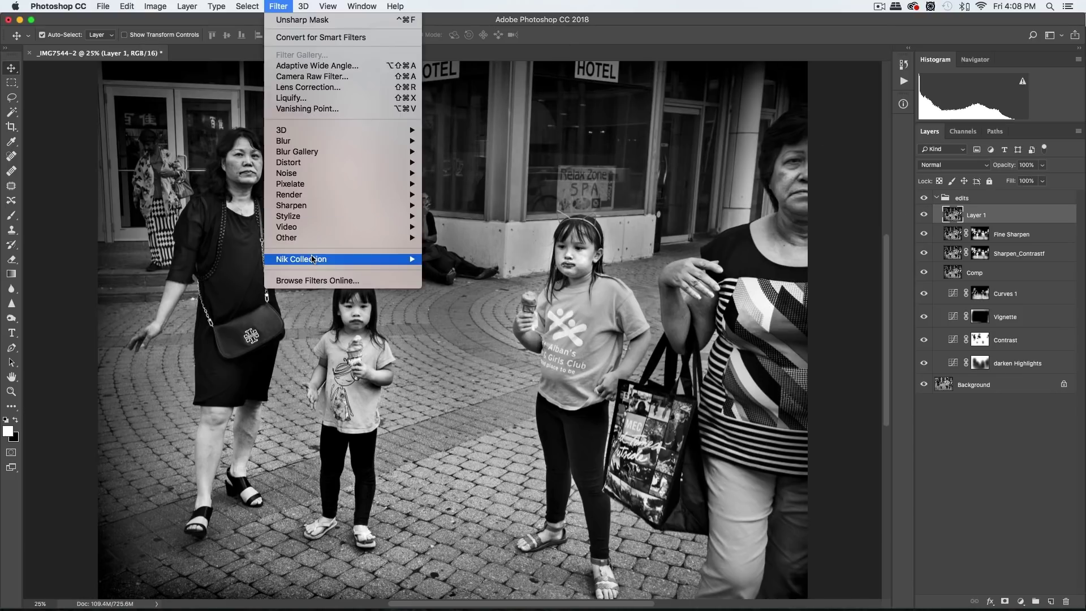
mouse_move(313, 259)
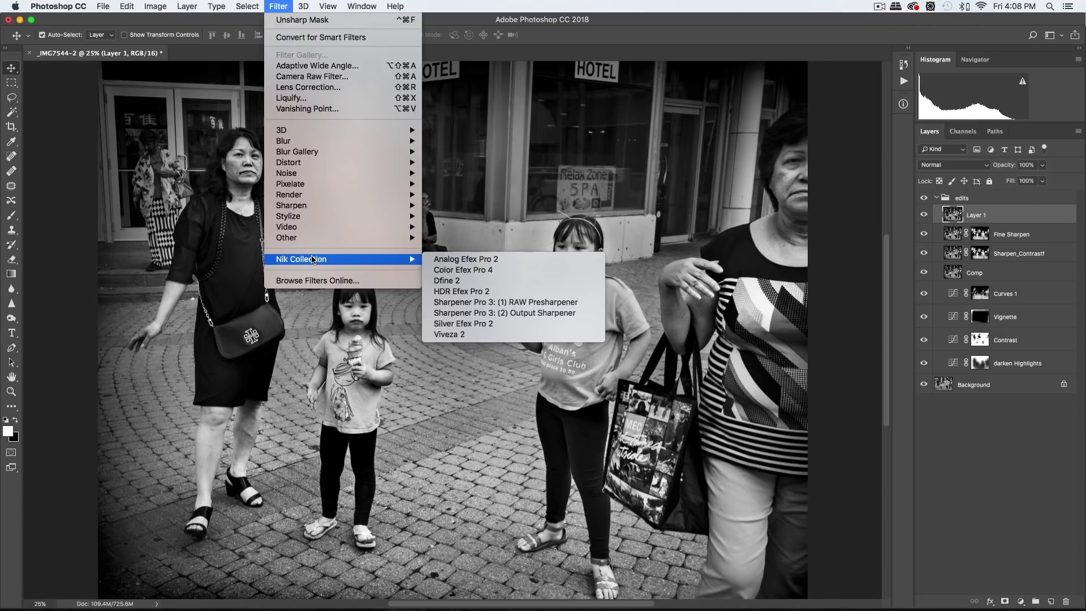
left_click(466, 324)
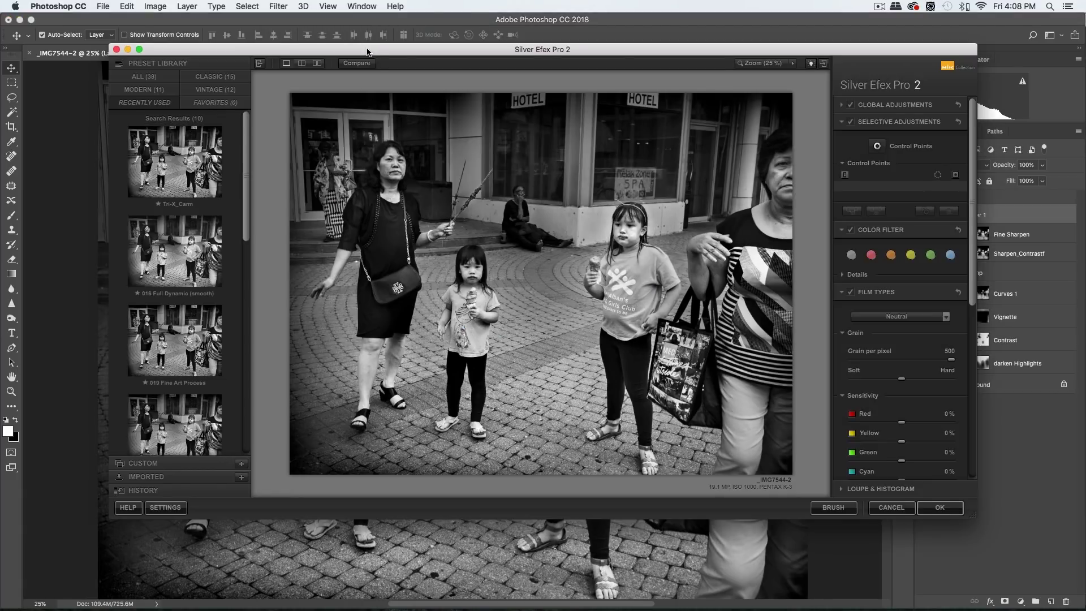
left_click_drag(368, 46, 292, 33)
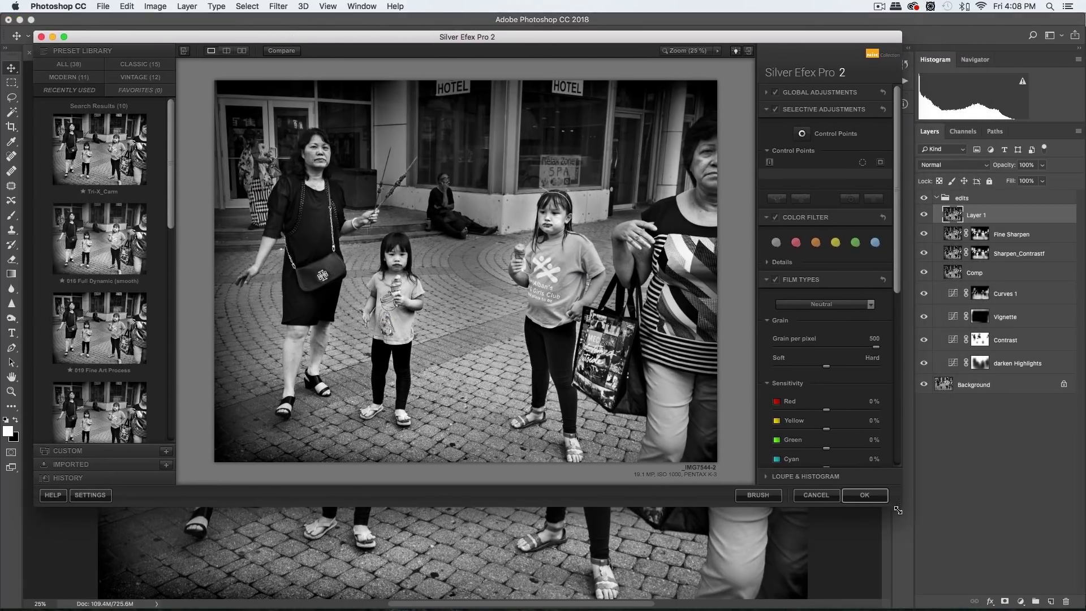
Step: Enlarge the Silver Efex Pro 2 window and apply the recently used Tri-X preset to the photo
left_click_drag(898, 509, 907, 583)
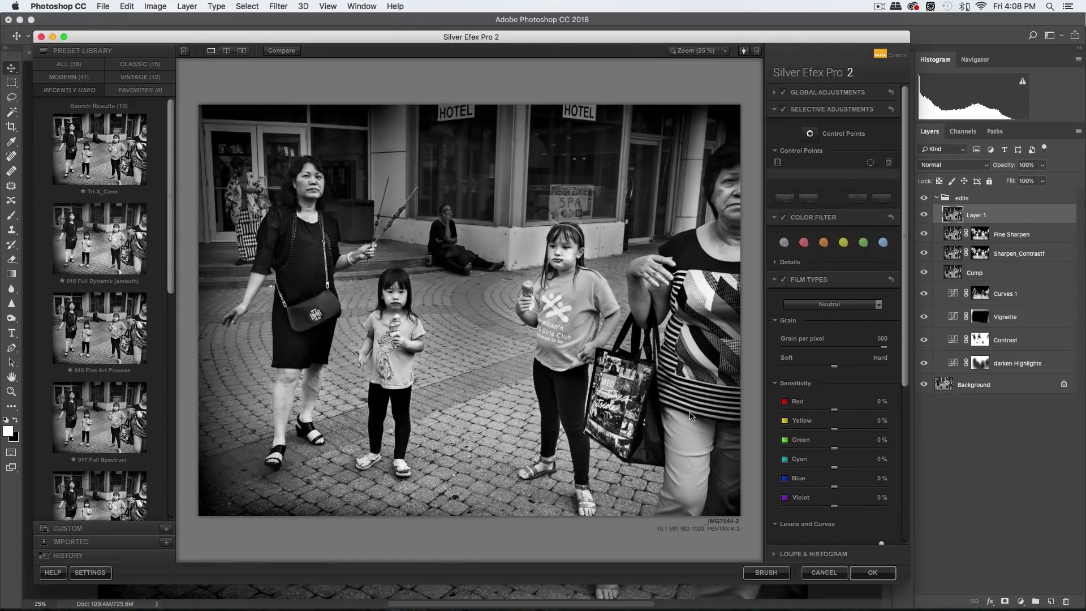
left_click(103, 145)
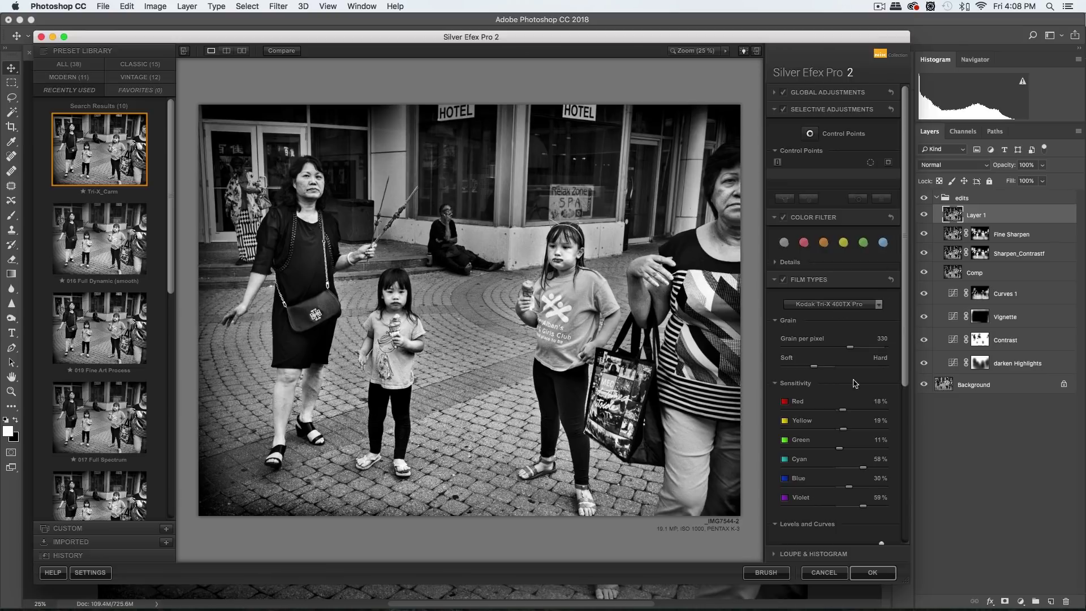
Step: Examine the preset's Film Types settings, curve and list of available film stocks, along with its Global Adjustments values
left_click_drag(907, 368, 907, 461)
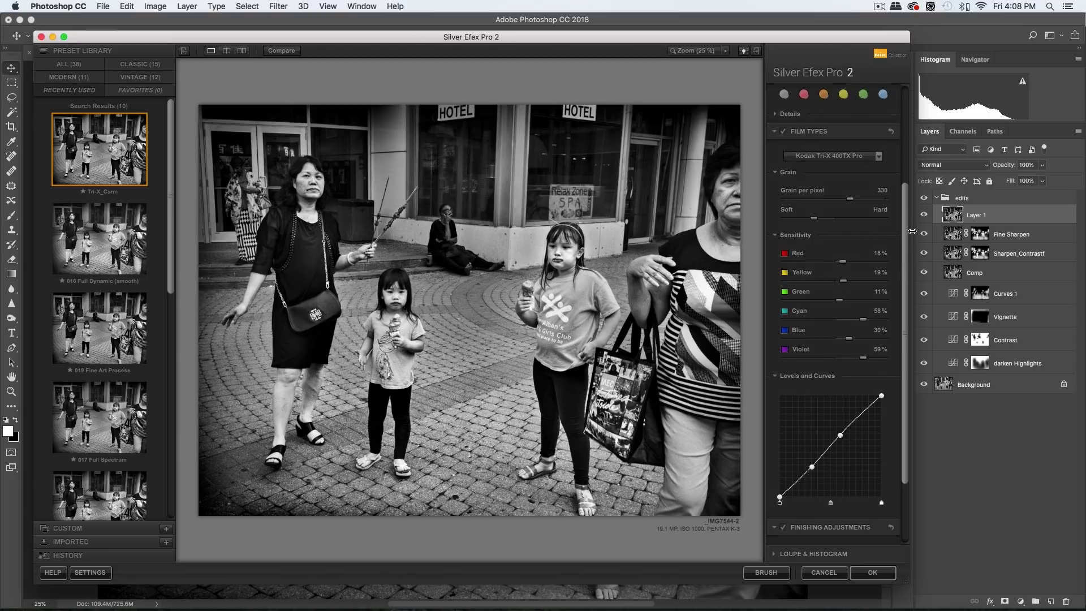
scroll(905, 244, "up", 5)
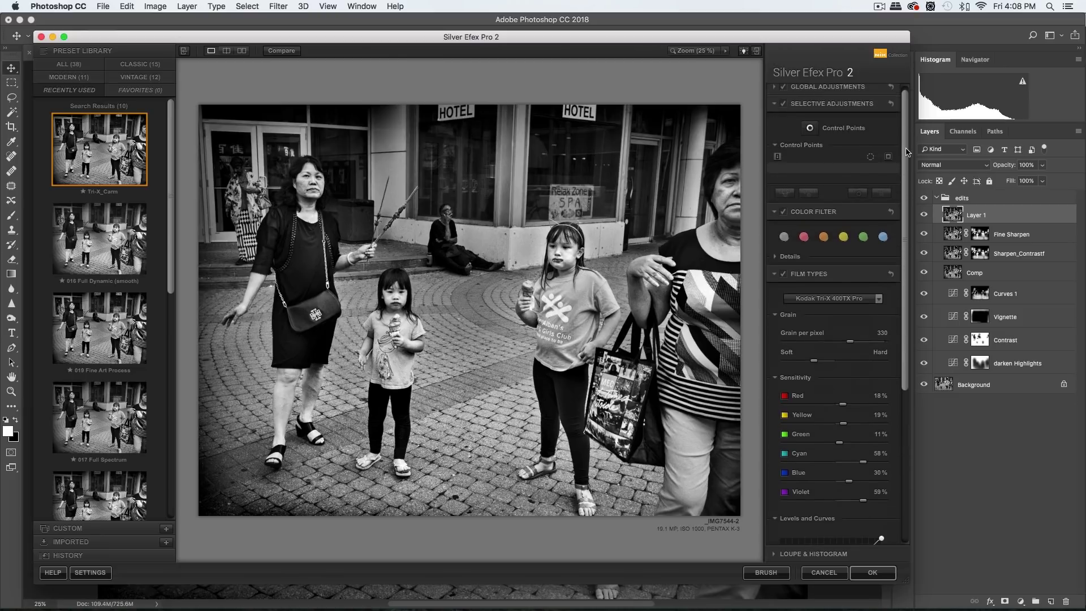
left_click(849, 299)
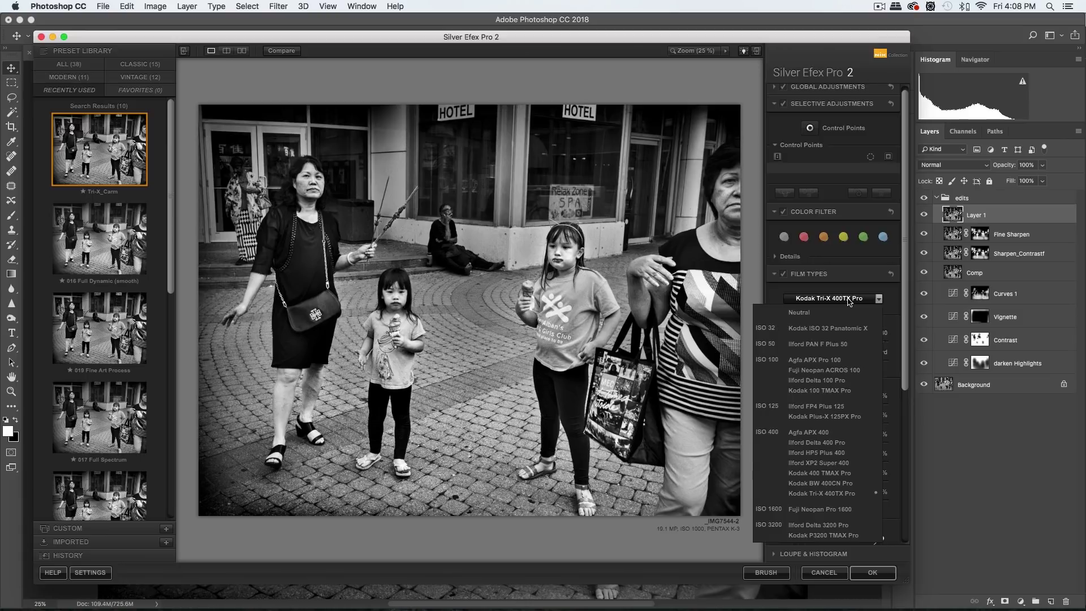
left_click(849, 301)
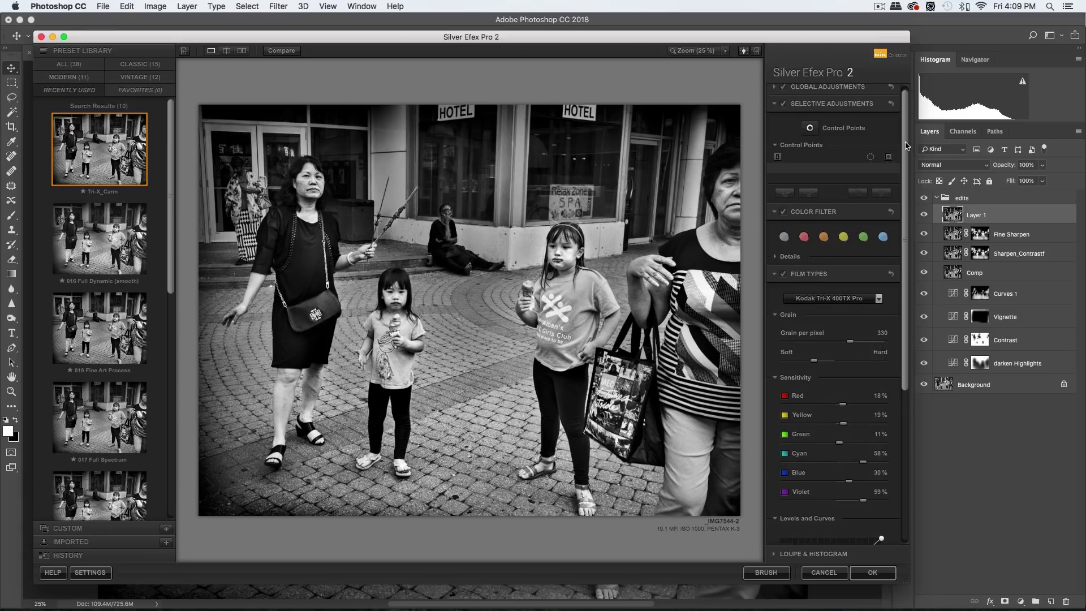
scroll(906, 146, "up", 1)
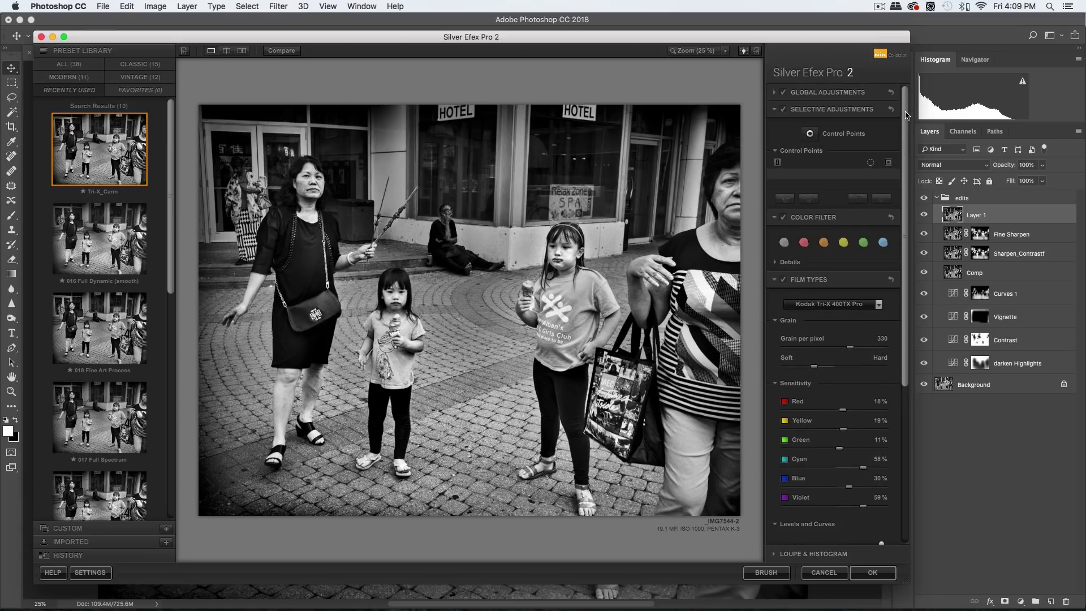
left_click(774, 92)
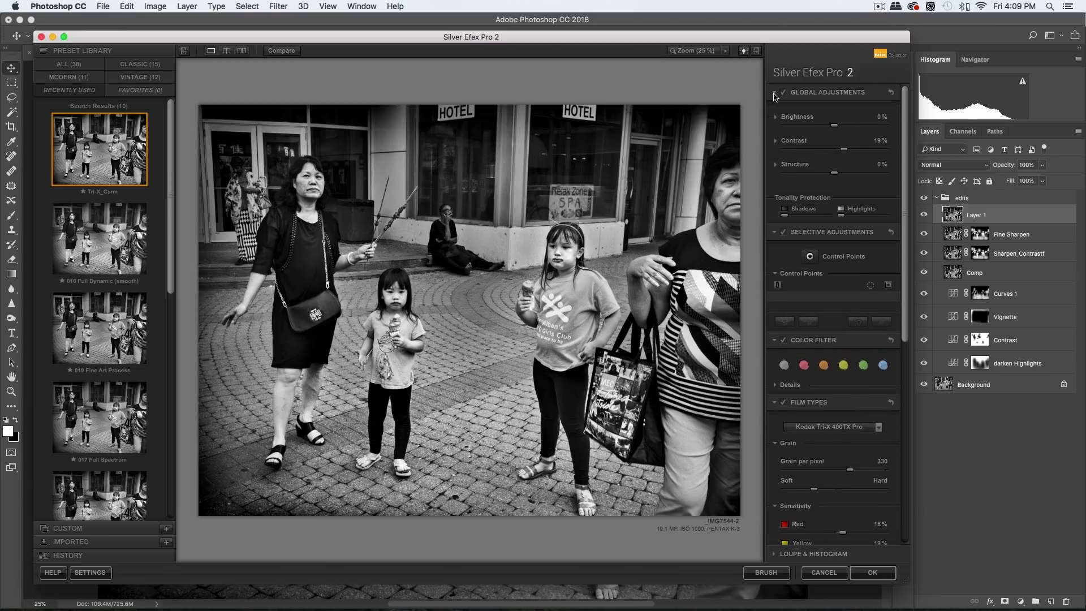
left_click(775, 94)
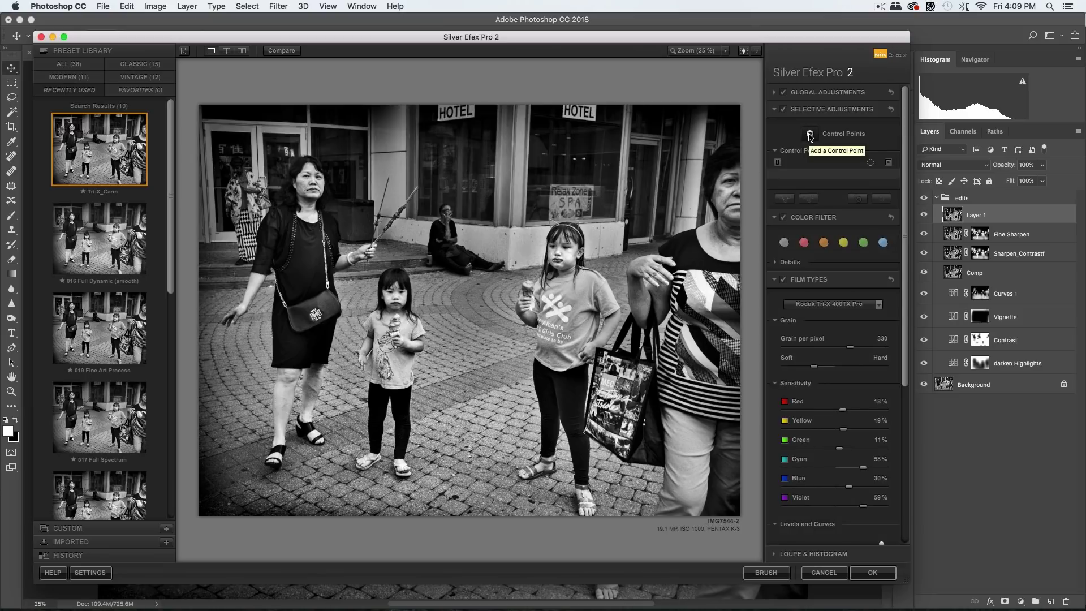
Step: Try a control point on the face of the woman with the handbag, reducing its size and brightness, and delete the point
left_click(811, 134)
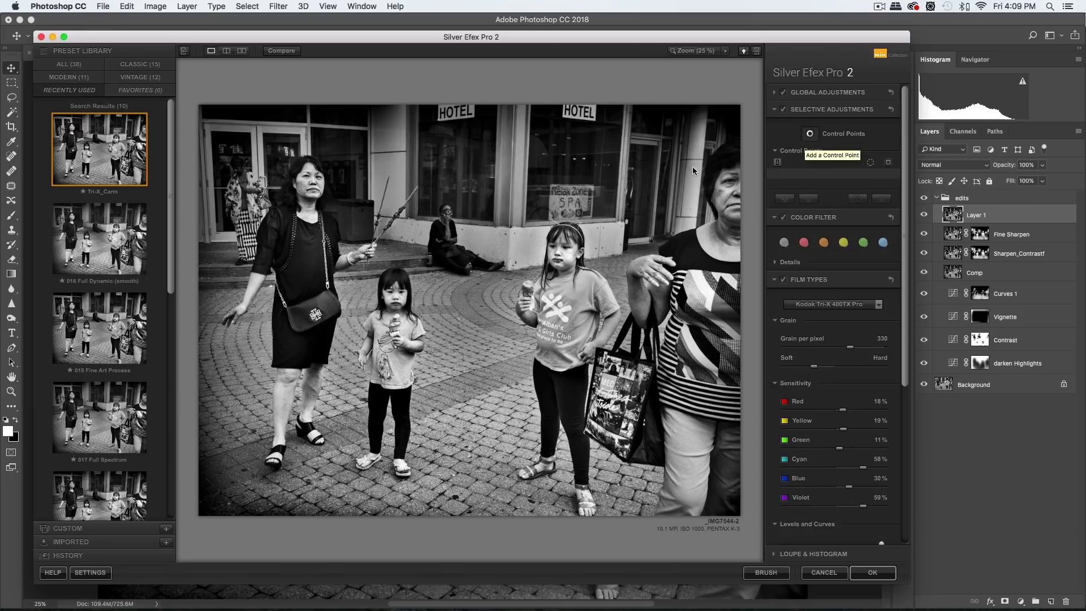
left_click(304, 185)
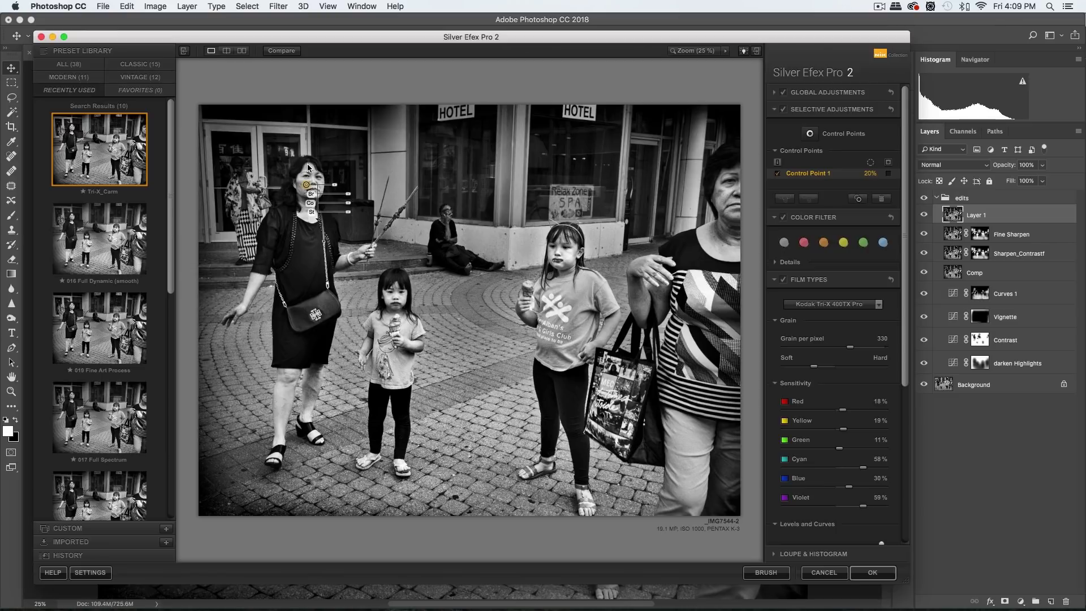
left_click(348, 196)
mouse_move(349, 197)
left_mouse_down()
mouse_move(373, 198)
mouse_move(341, 197)
left_mouse_up()
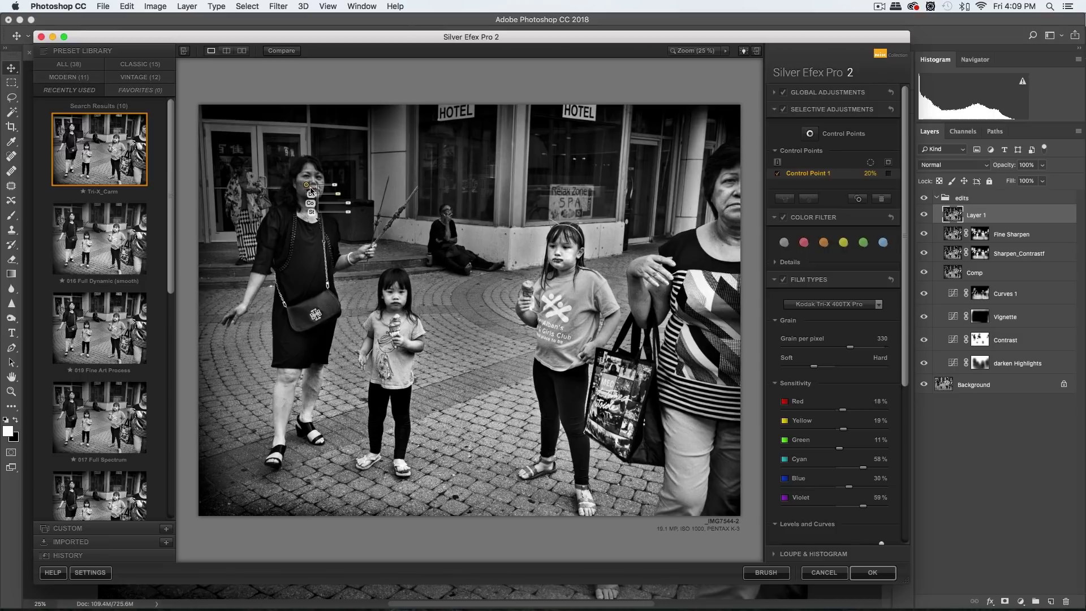
mouse_move(307, 188)
key("Delete")
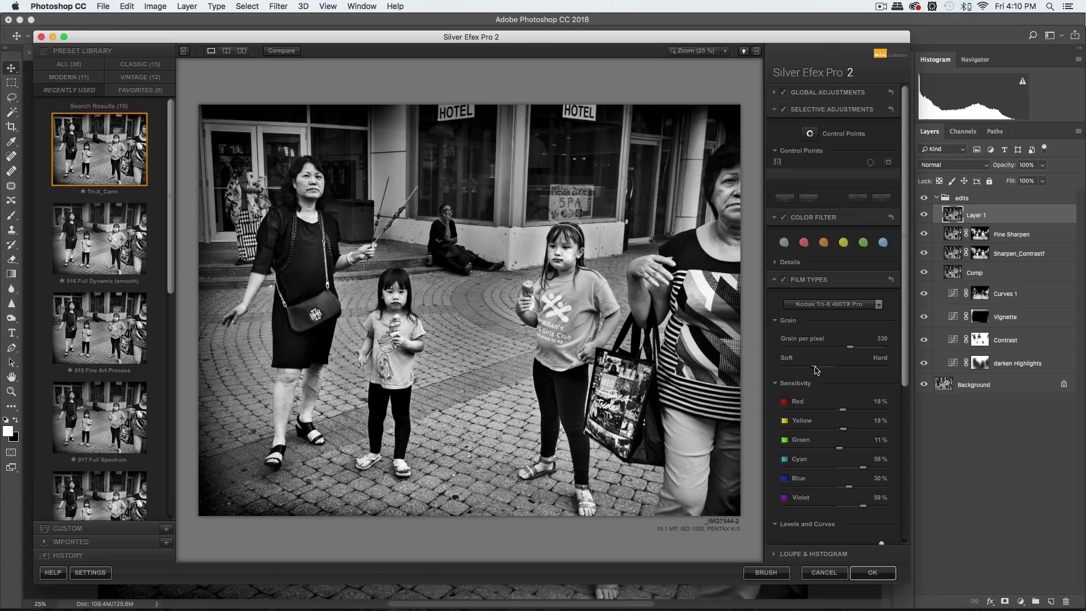
Step: Set the film grain to 353 grains per pixel while checking the older girl at 50% zoom
left_click(744, 314)
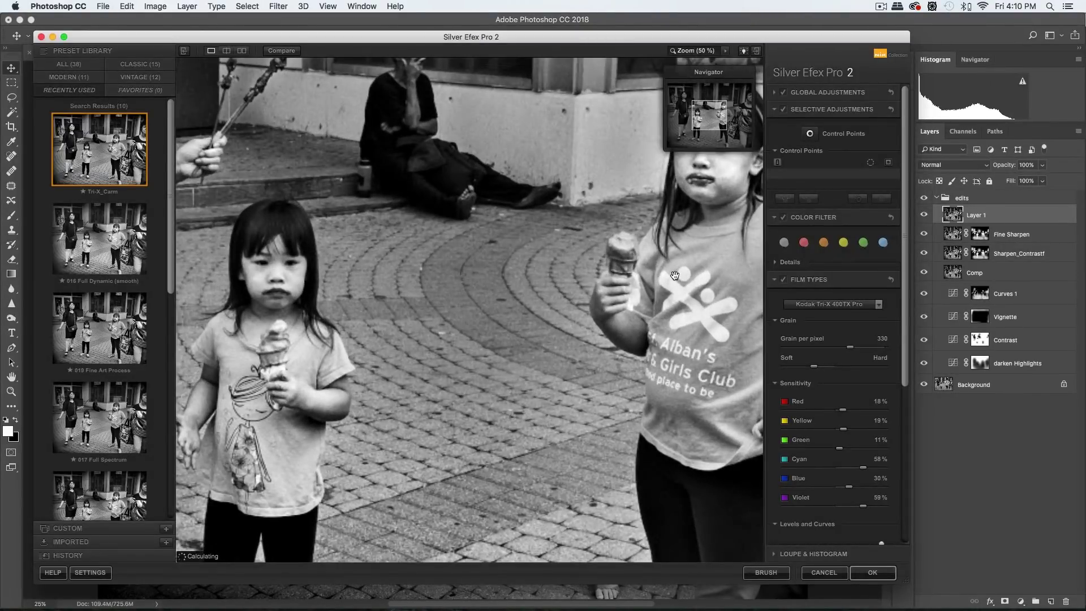
left_click_drag(745, 314, 603, 383)
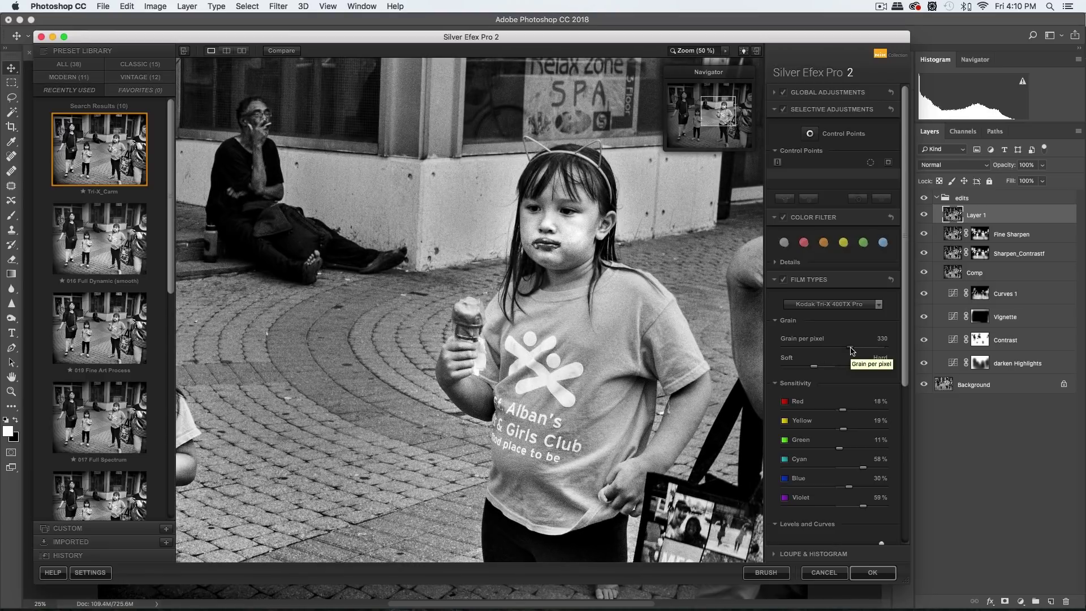
left_click_drag(853, 351, 857, 352)
Step: Raise the two inner points of the Levels and Curves curve slightly to brighten the photo
left_click_drag(905, 362, 901, 456)
key("space")
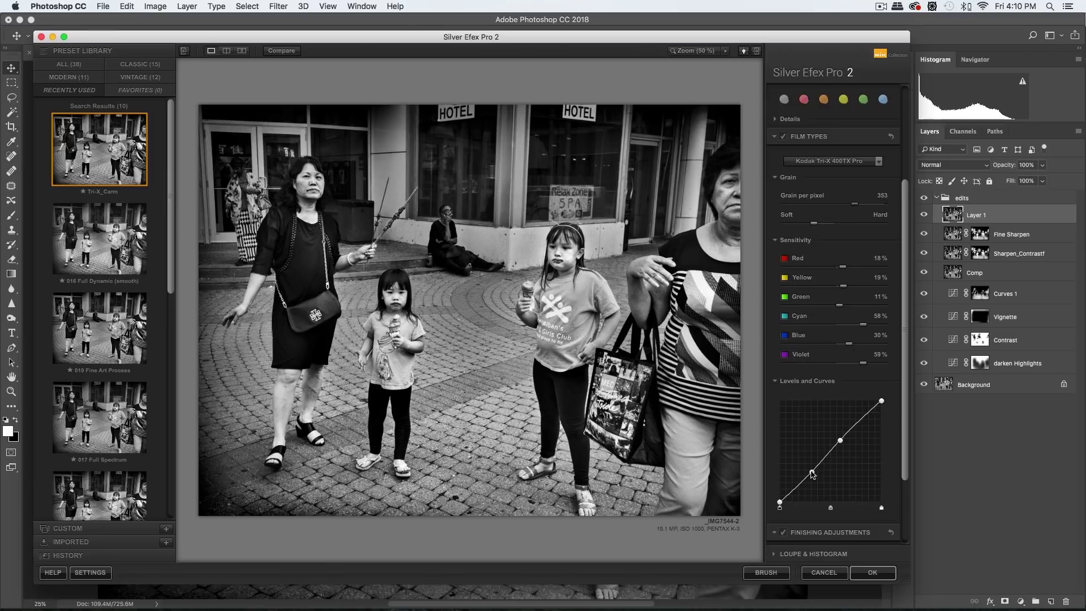
left_click_drag(813, 473, 812, 471)
Step: Compare the whole photo before and after the Silver Efex Pro adjustments
left_click(282, 51)
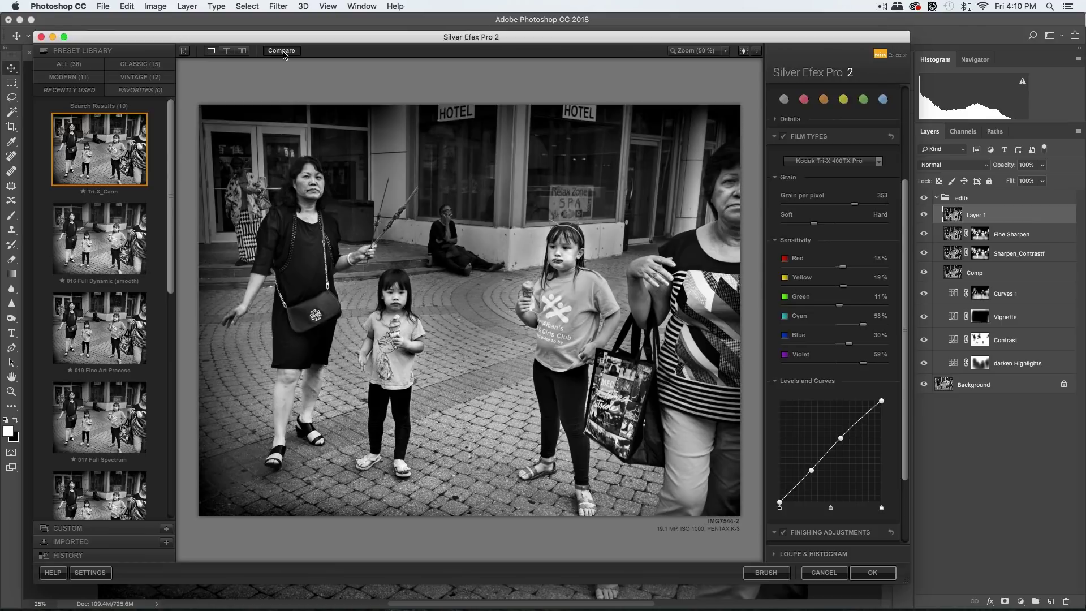
left_click(282, 51)
left_click(282, 51)
left_click(282, 51)
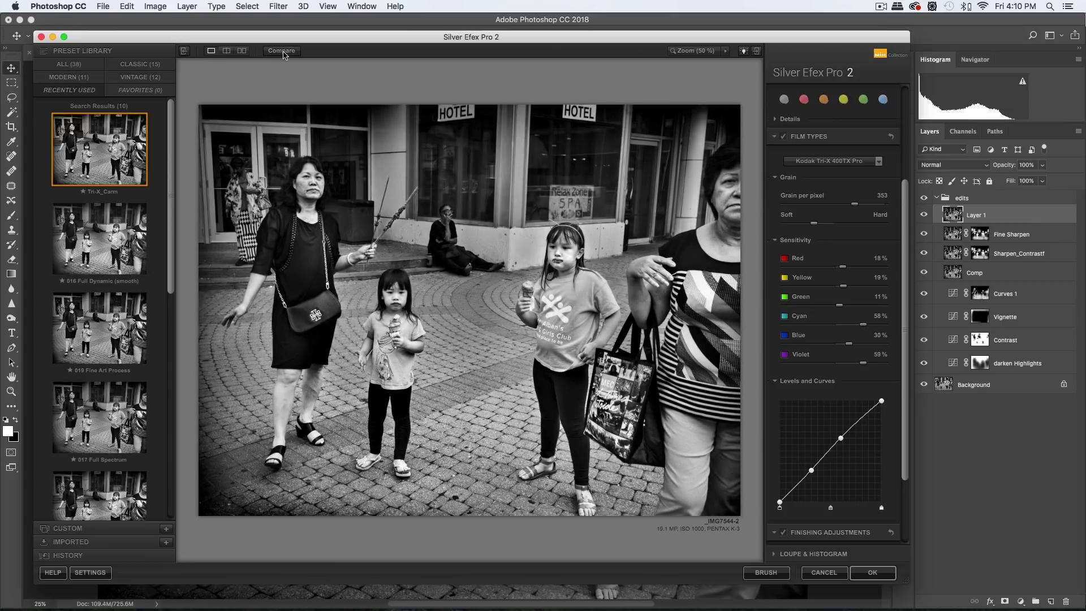
left_click(281, 51)
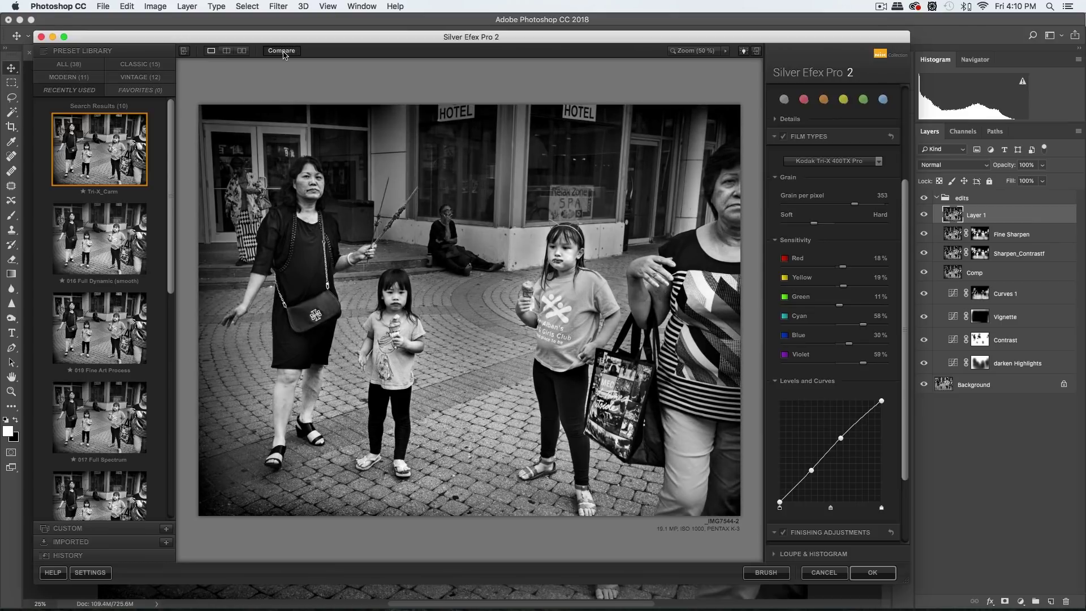
left_click(282, 50)
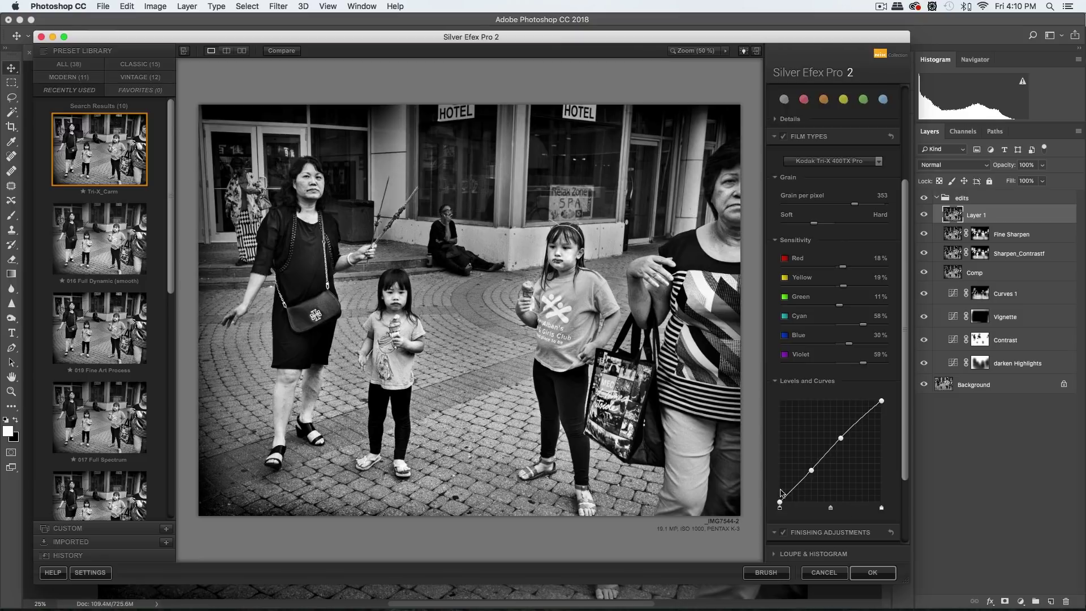
Step: Lower the two inner points of the Levels and Curves curve slightly and compare the photo with its original repeatedly
left_click_drag(840, 438, 809, 474)
left_click(286, 52)
left_click(286, 52)
left_click(286, 52)
left_click(286, 52)
left_click(286, 52)
left_click(286, 52)
left_click(286, 52)
left_click(286, 52)
left_click(286, 52)
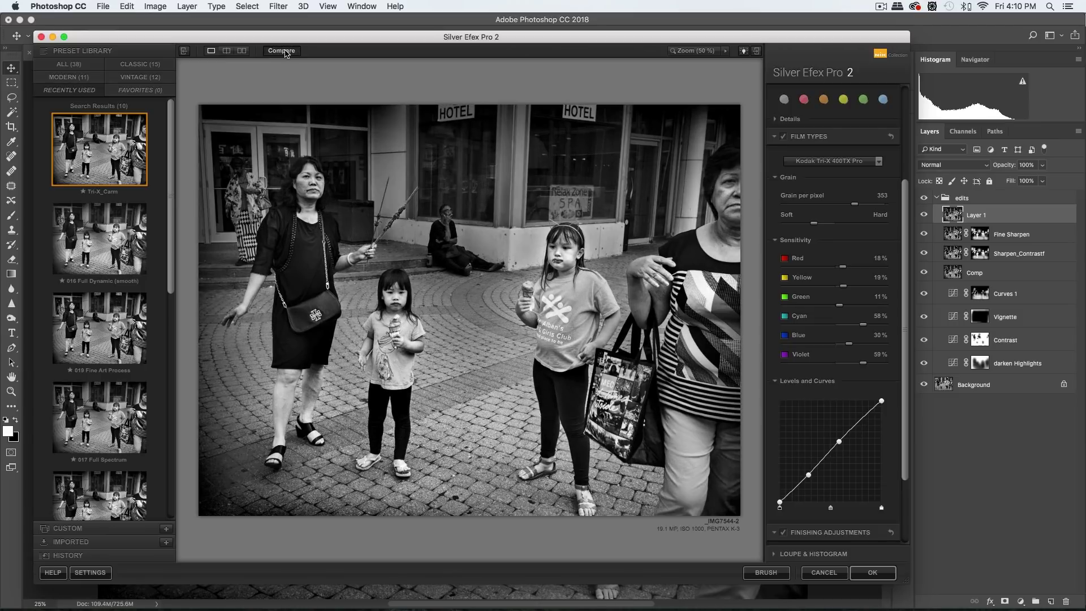
left_click(286, 52)
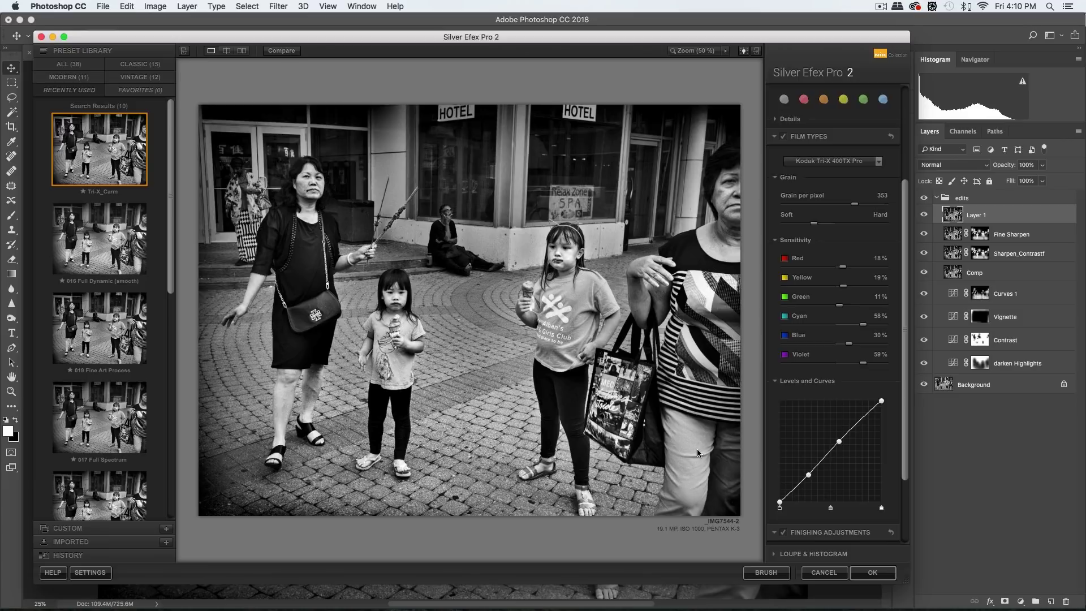
Step: Apply the Silver Efex Pro 2 result to the Photoshop document and check the whole photo
left_click(873, 574)
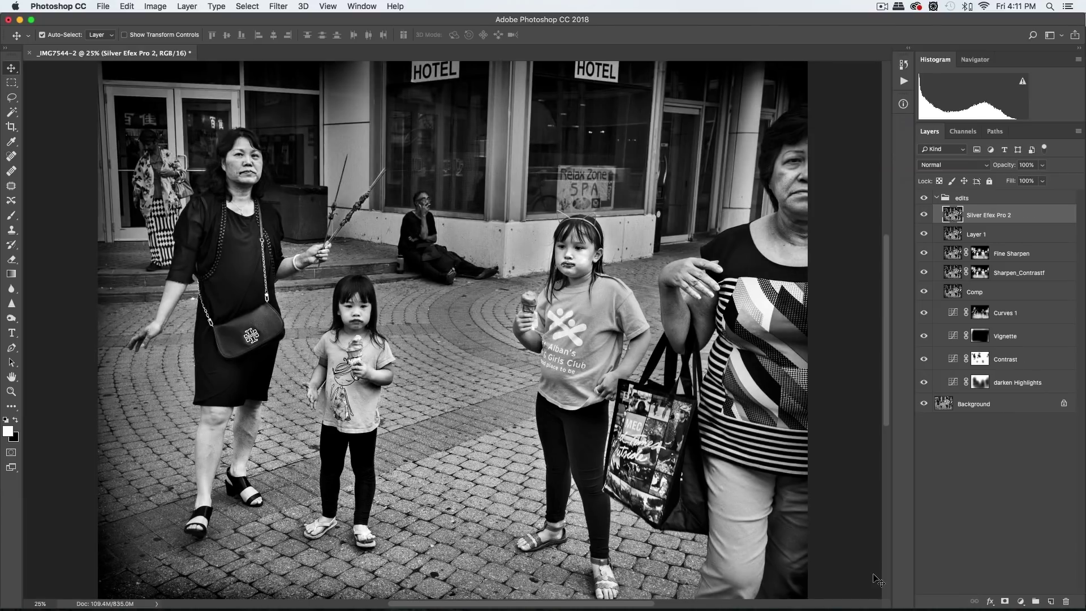
key("super+equal")
key("super+minus")
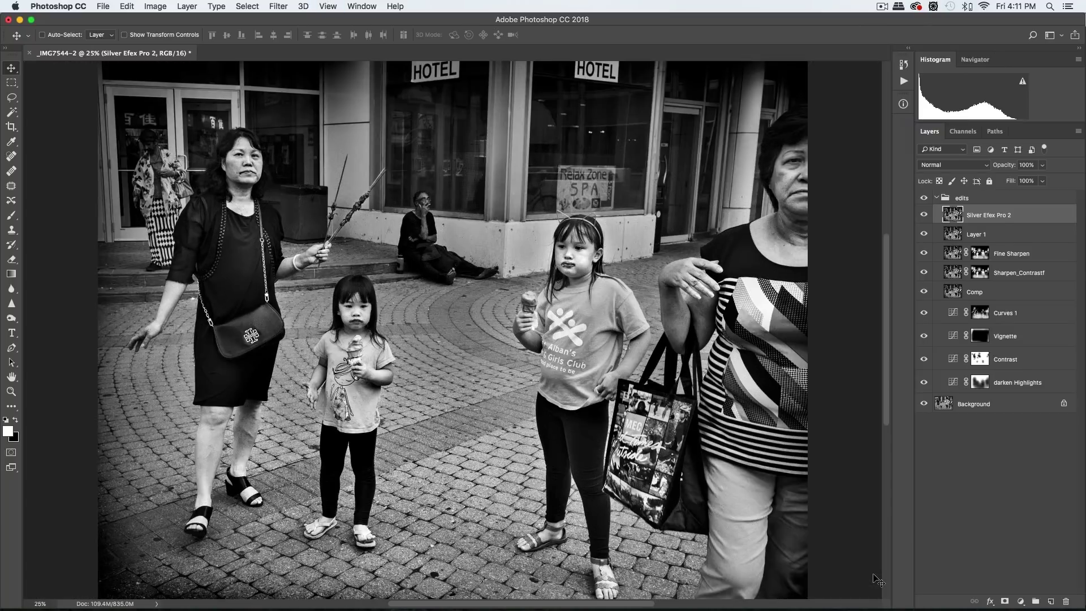